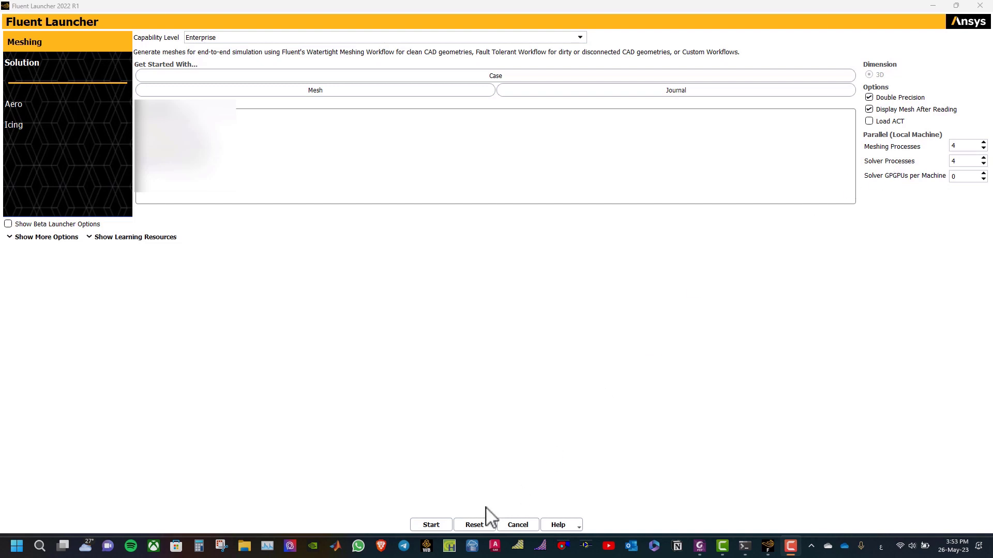
Launch Fluent in meshing mode with double precision and 4 parallel processes.
{"action": "left_click", "coordinate": [429, 523]}
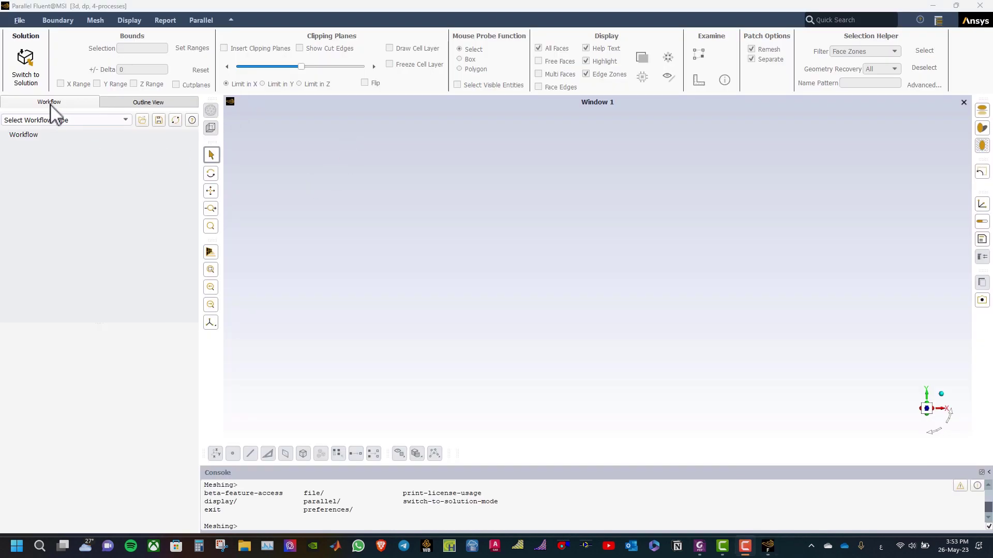
Pick the Watertight Geometry workflow and browse for heat_sink.scdoc with units in mm.
{"action": "left_click", "coordinate": [80, 121]}
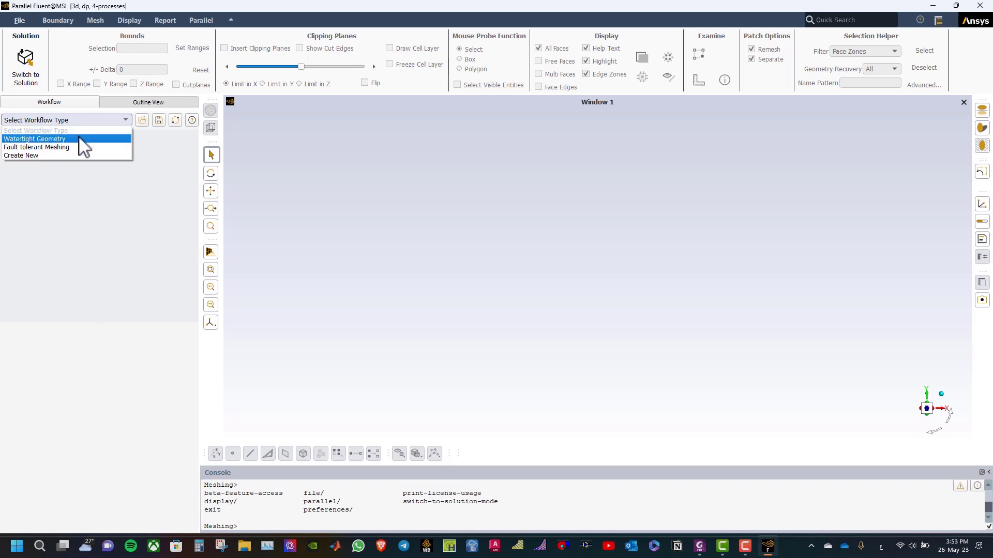
{"action": "left_click", "coordinate": [79, 137]}
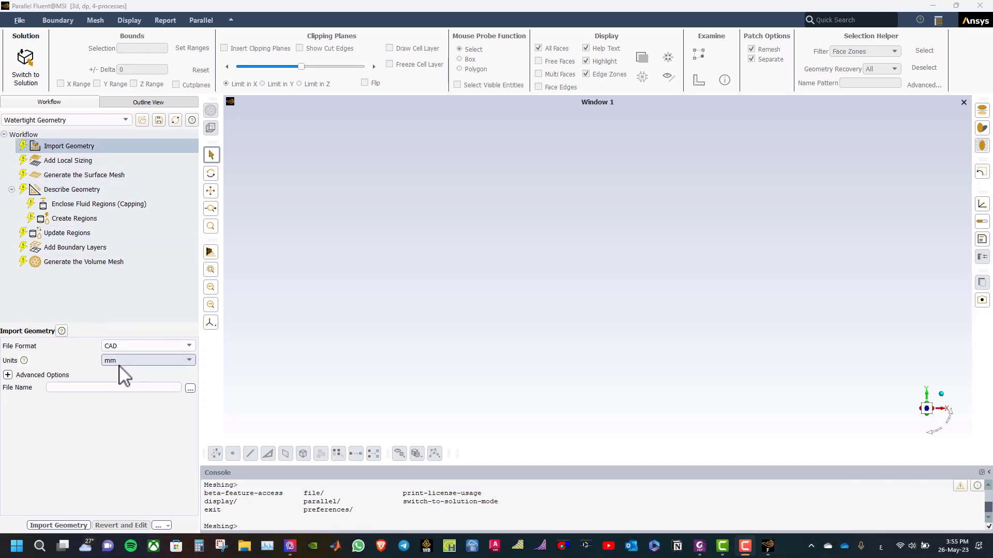
{"action": "left_click", "coordinate": [190, 388]}
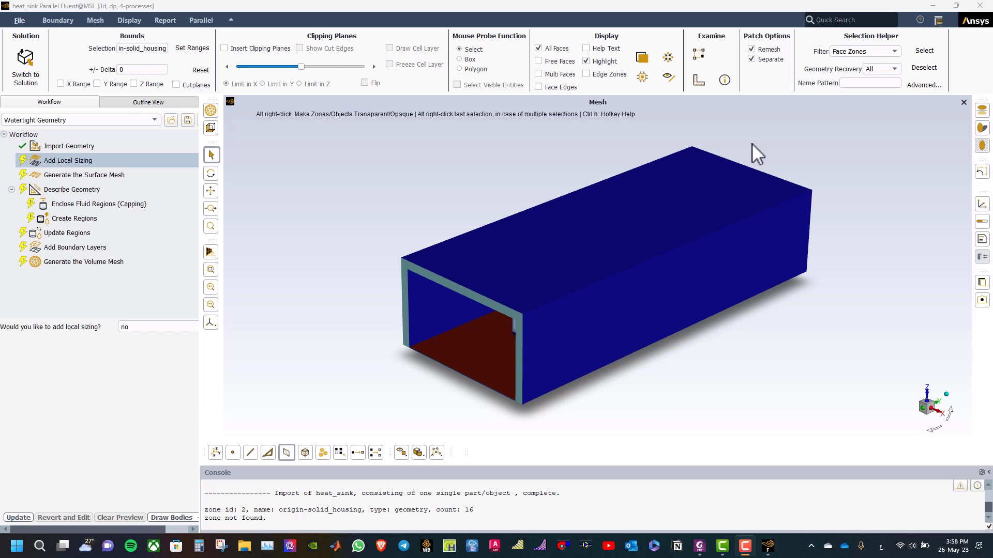
Make the outer housing transparent and choose yes for adding local sizing.
{"action": "right_click", "coordinate": [620, 231]}
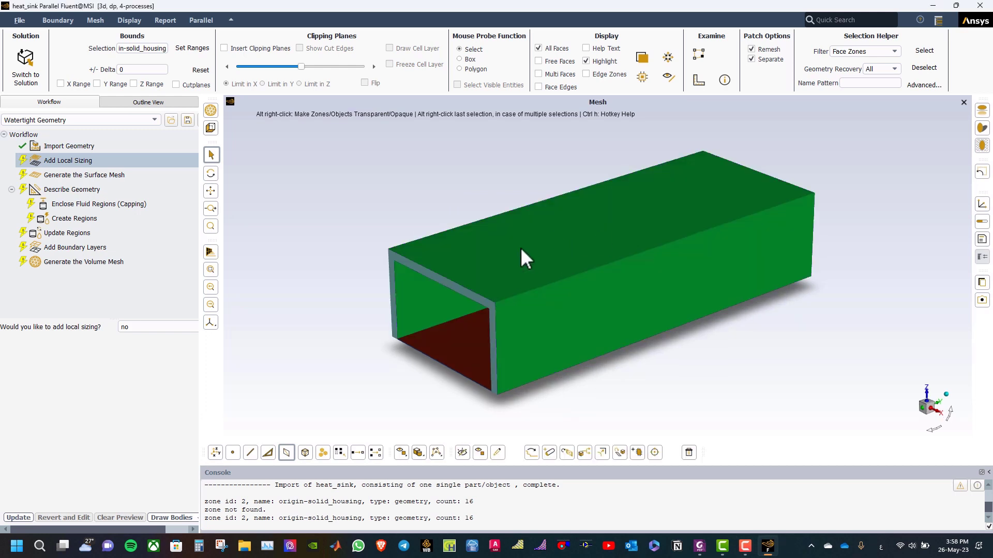
{"action": "left_click", "coordinate": [645, 58]}
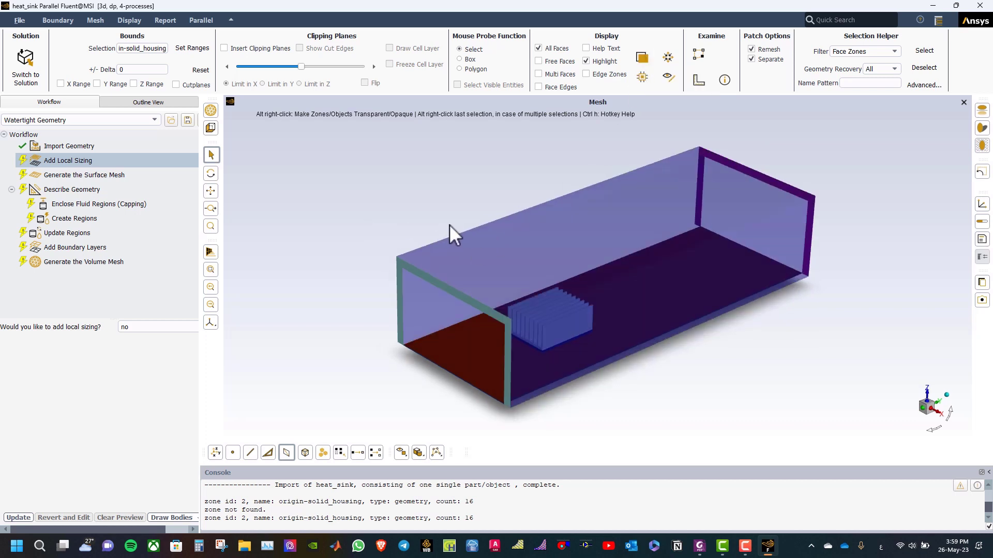
{"action": "left_click", "coordinate": [142, 326]}
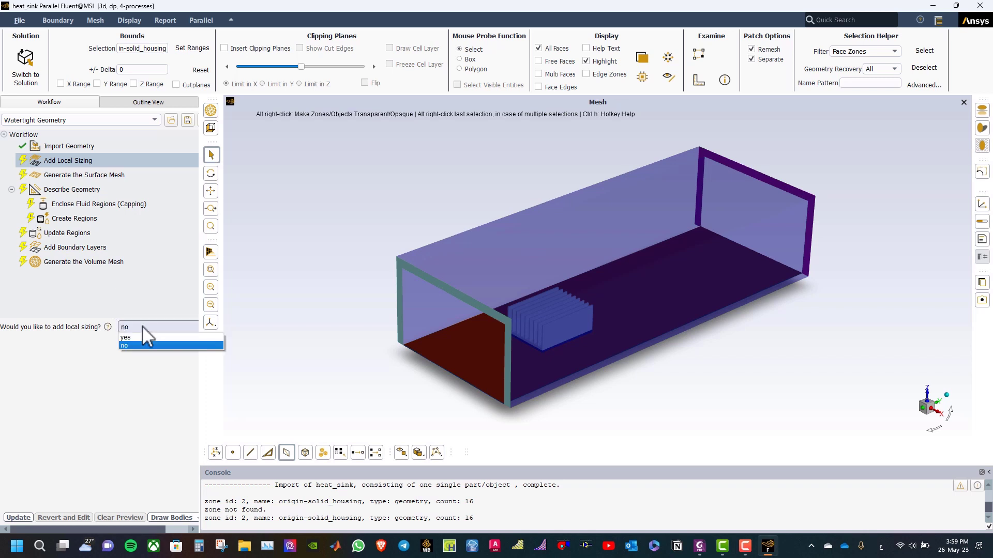
{"action": "left_click", "coordinate": [142, 339]}
Add Proximity sizing proximity_1 on the wall_heatsink and wall_heatsource faces.
{"action": "left_click_drag", "start_coordinate": [201, 289], "coordinate": [257, 284]}
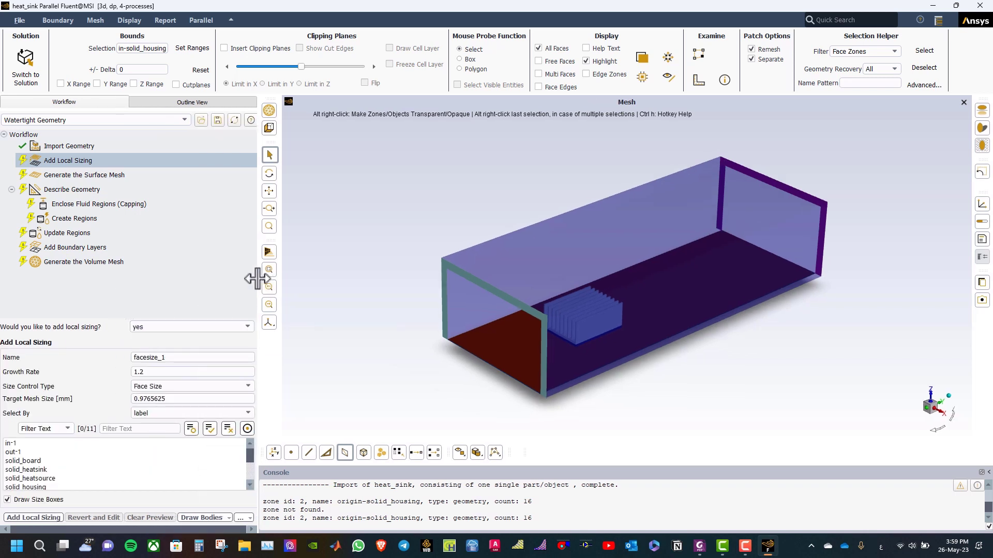
{"action": "left_click", "coordinate": [168, 386]}
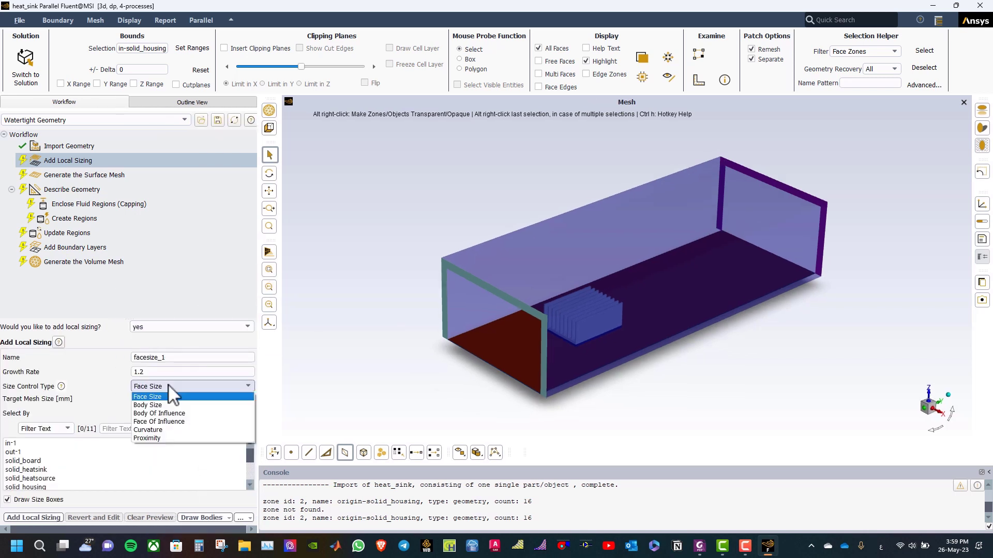
{"action": "left_click", "coordinate": [166, 438]}
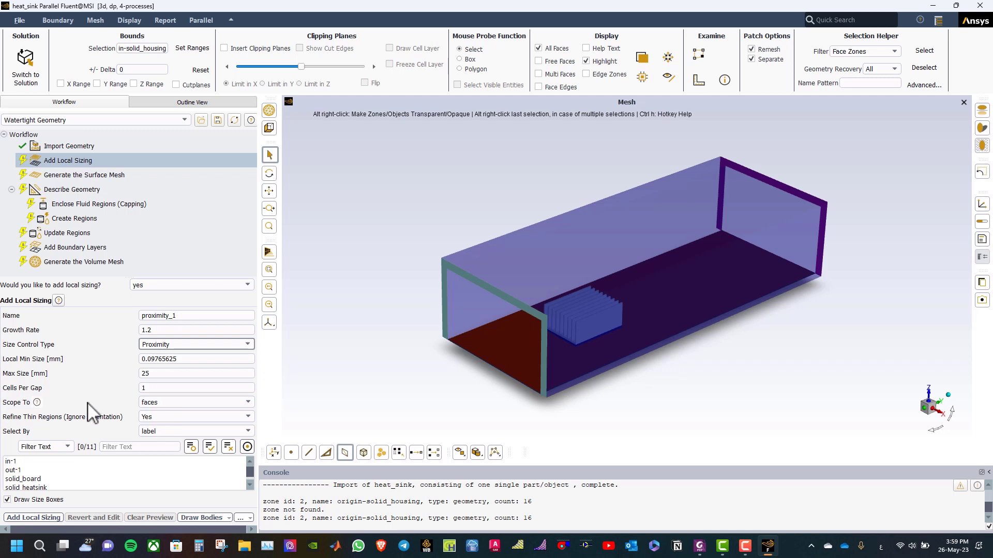
{"action": "scroll", "coordinate": [62, 473], "scroll_direction": "down", "scroll_amount": 3}
{"action": "left_click", "coordinate": [32, 472]}
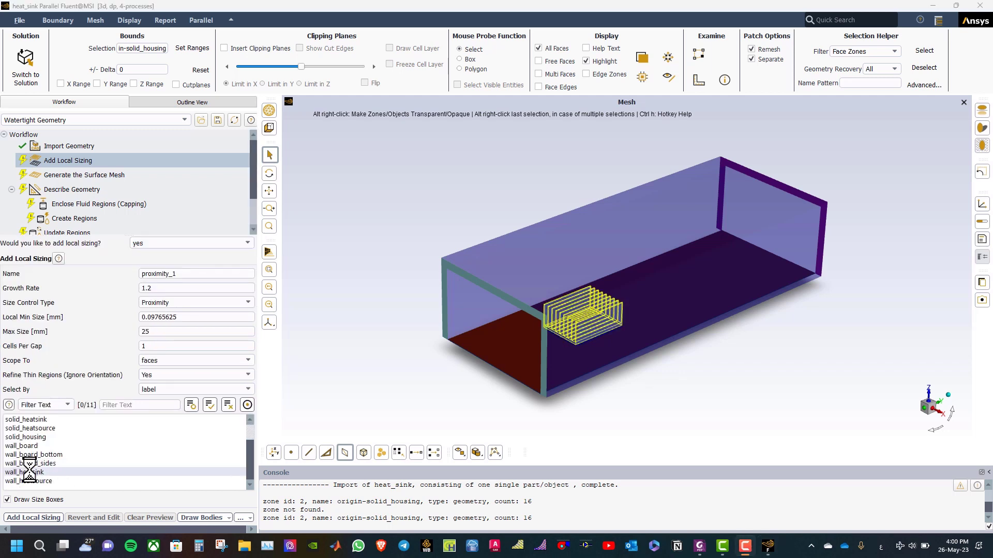
{"action": "left_click", "coordinate": [31, 481]}
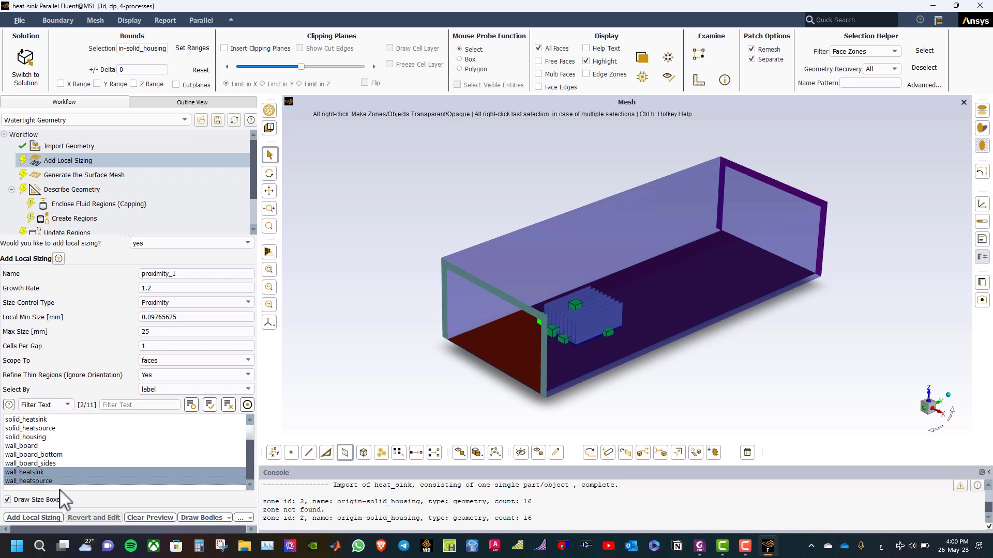
{"action": "left_click", "coordinate": [50, 518]}
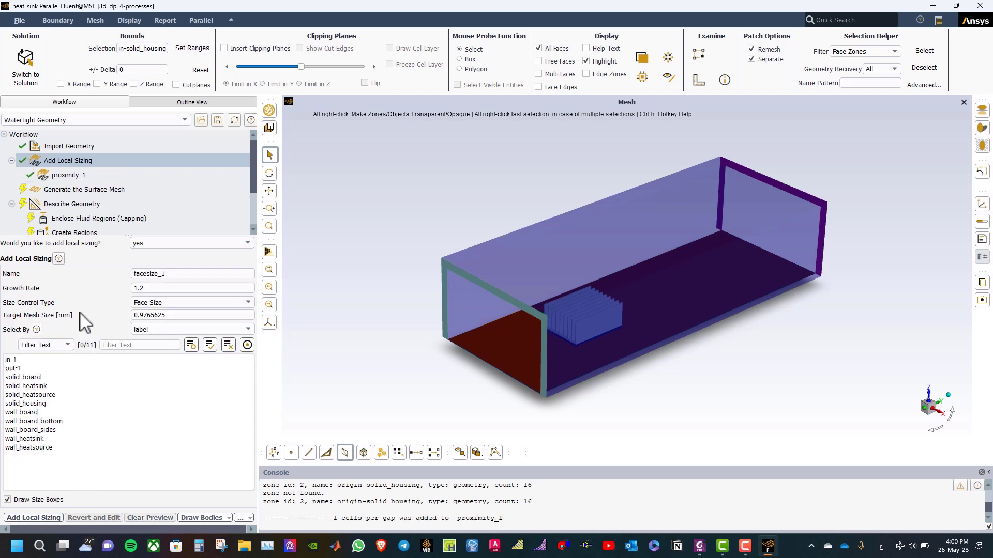
Generate the surface mesh with a Maximum Size of 20 mm.
{"action": "left_click", "coordinate": [78, 190]}
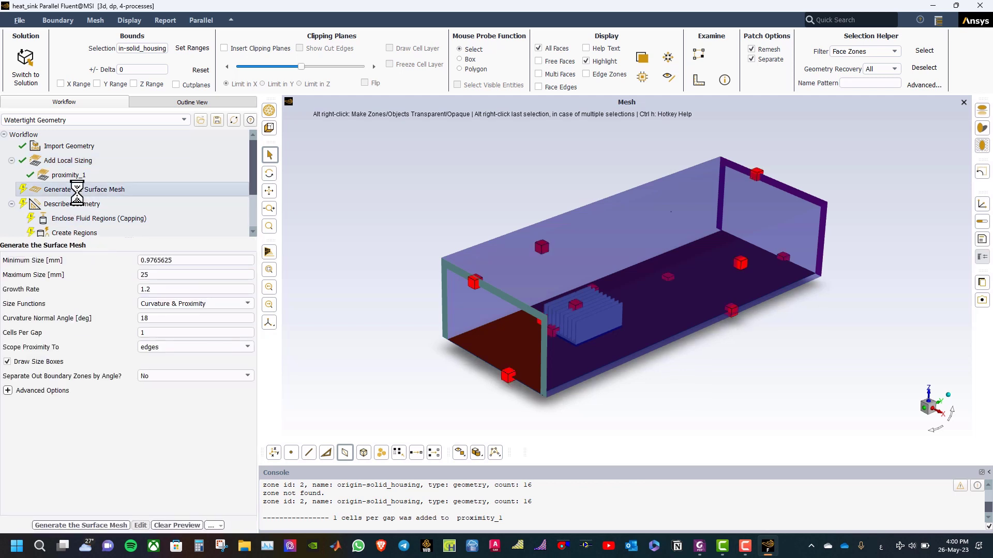
{"action": "left_click", "coordinate": [138, 274]}
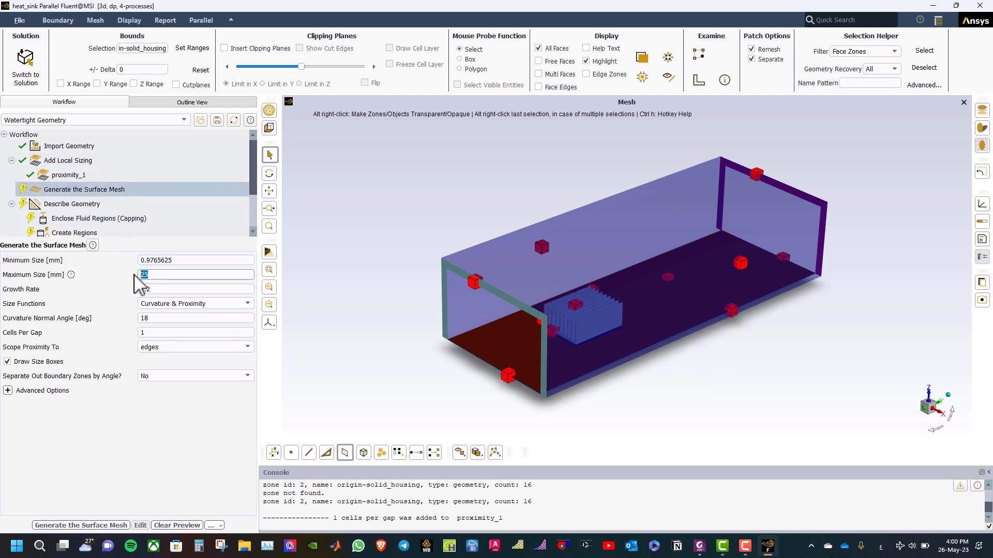
{"action": "type", "text": "20"}
{"action": "left_click", "coordinate": [93, 526]}
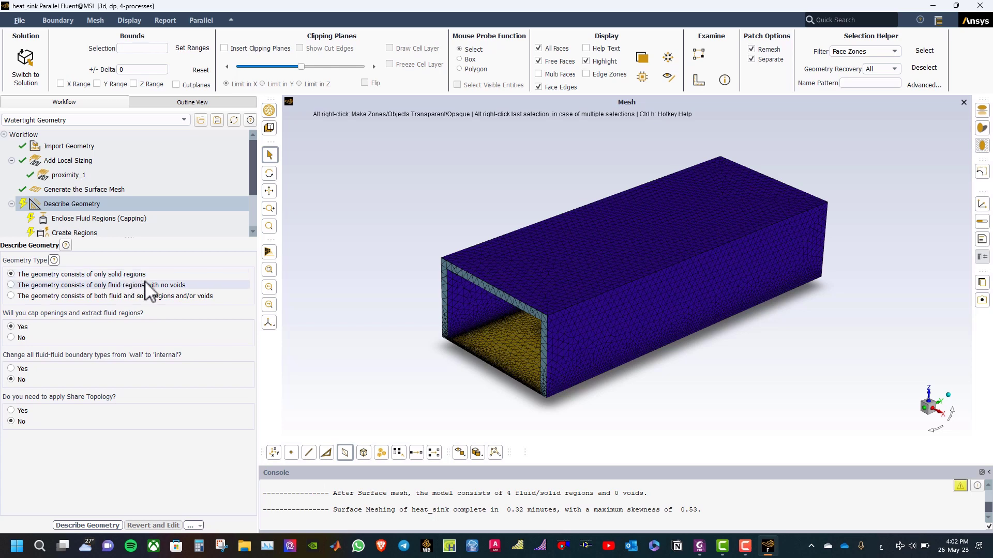
Describe the geometry as solid regions only, with openings capped to extract the fluid.
{"action": "left_click", "coordinate": [11, 327]}
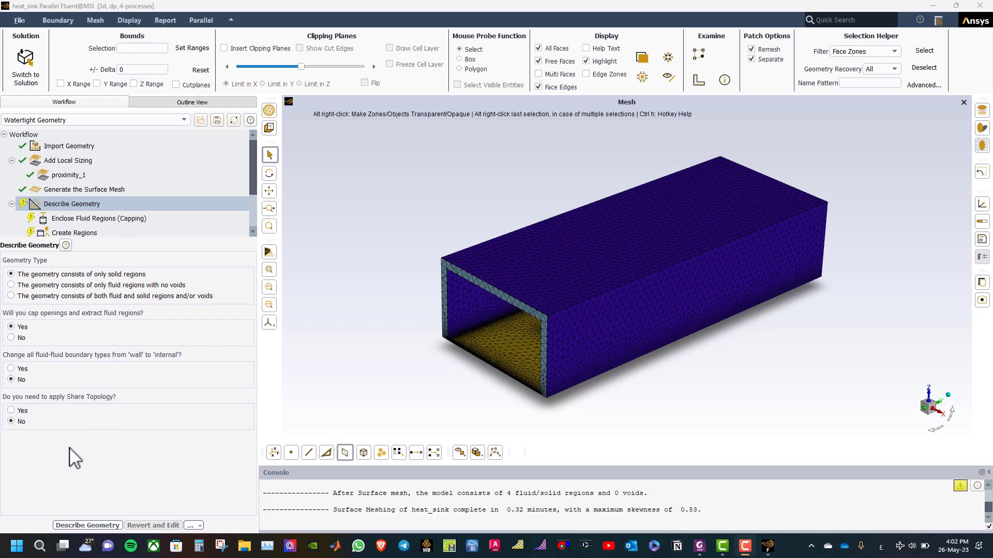
{"action": "left_click", "coordinate": [92, 526]}
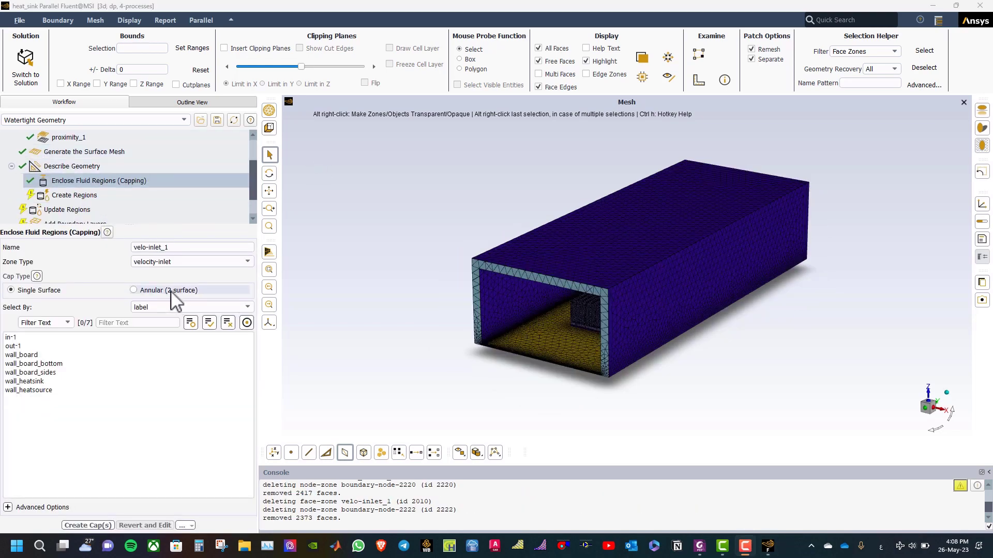
Cap the in-1 opening as pressure-inlet pres_inlet_1.
{"action": "left_click", "coordinate": [50, 345]}
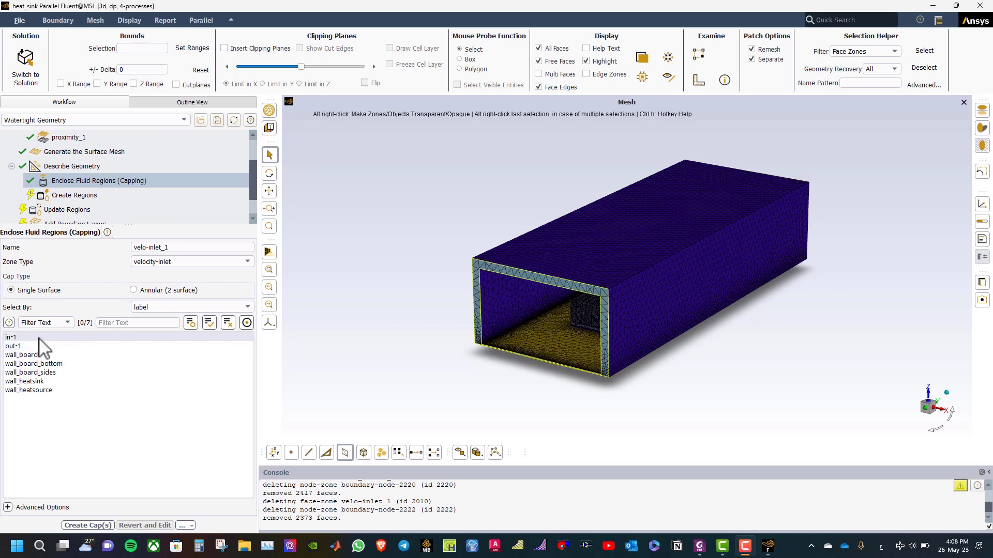
{"action": "left_click", "coordinate": [31, 337]}
{"action": "left_click", "coordinate": [169, 260]}
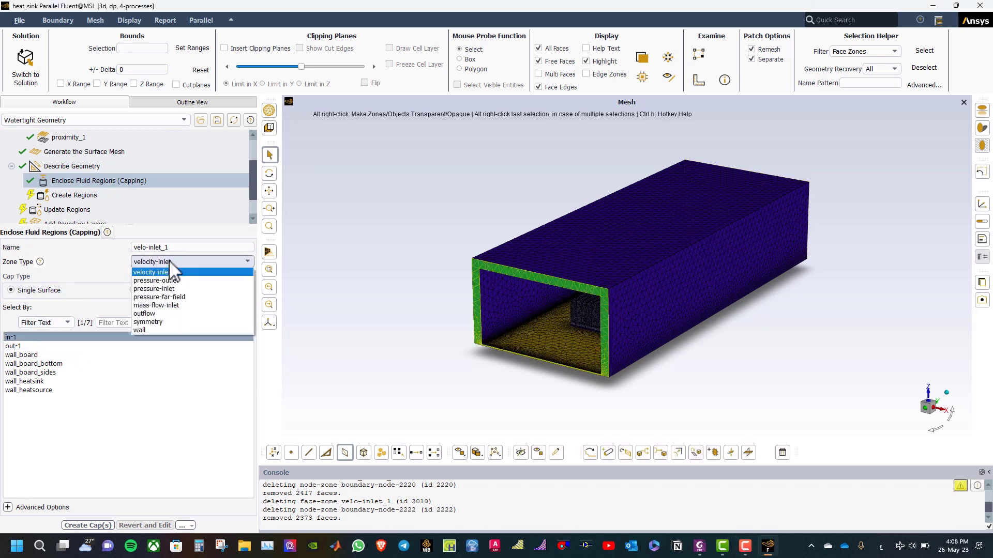
{"action": "left_click", "coordinate": [166, 288]}
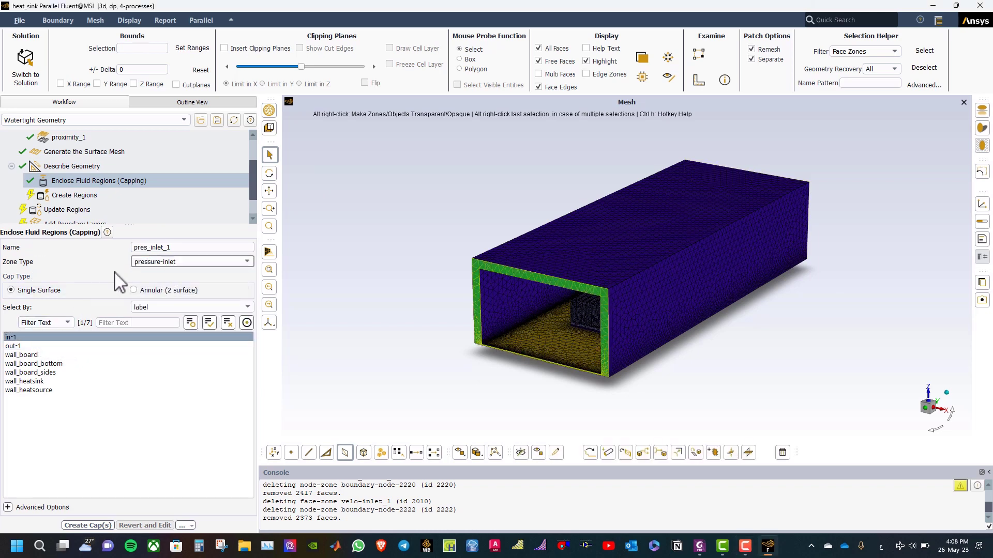
{"action": "left_click", "coordinate": [79, 527]}
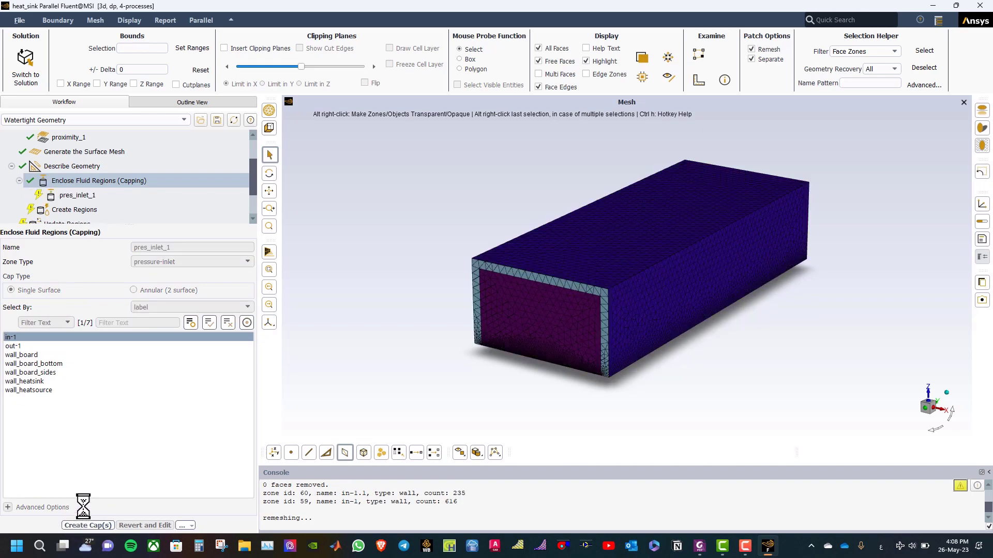
Cap the out-1 opening as pressure-outlet pres_outlet_1.
{"action": "left_click", "coordinate": [57, 337]}
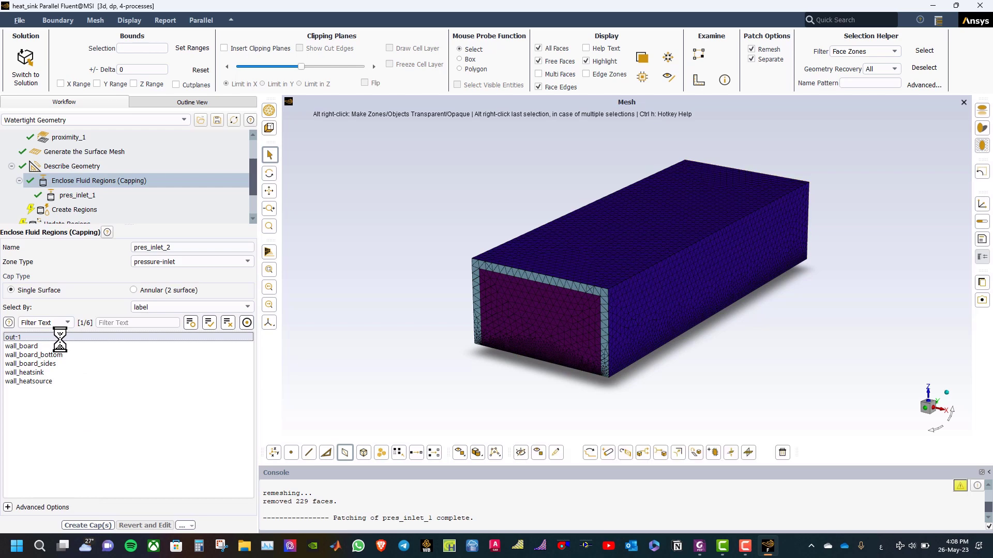
{"action": "left_click", "coordinate": [165, 263]}
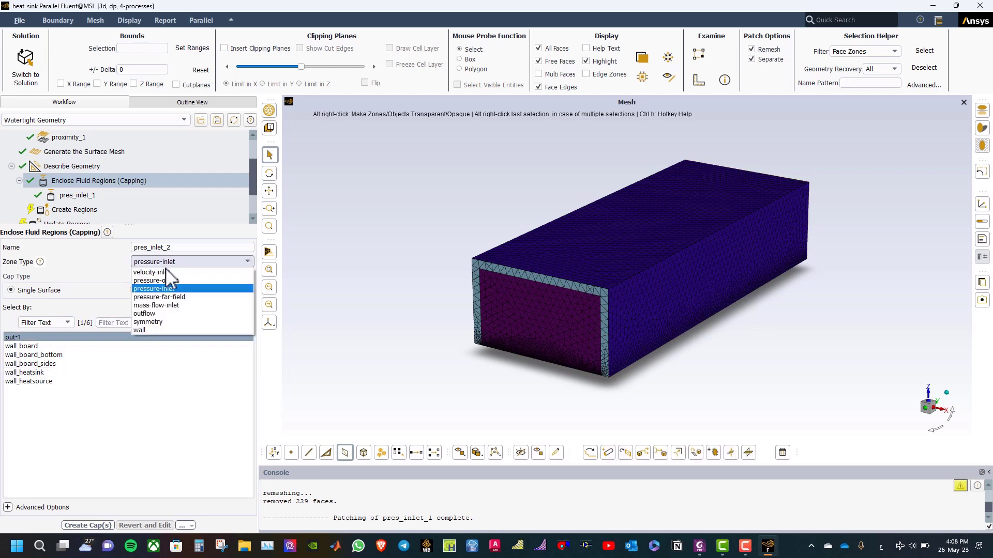
{"action": "left_click", "coordinate": [165, 280]}
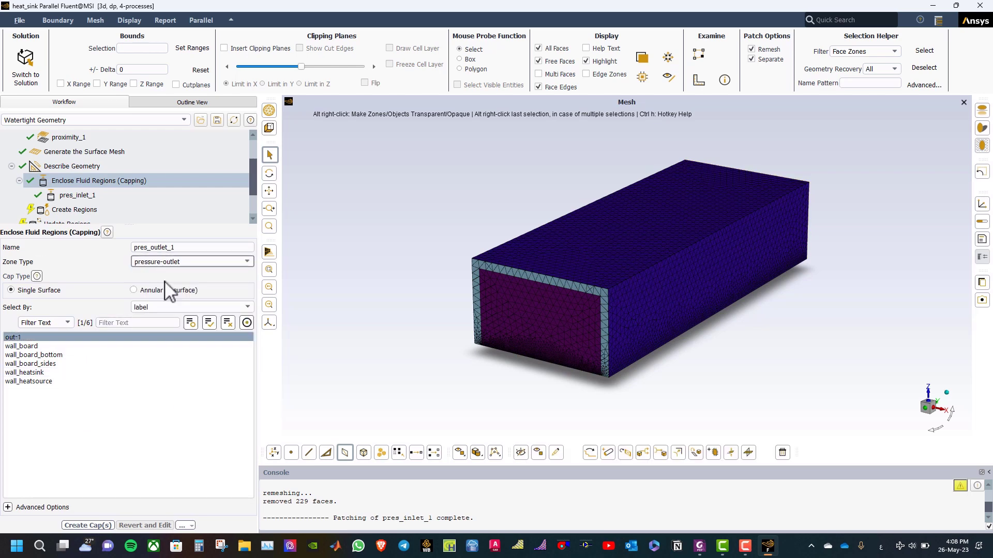
{"action": "left_click", "coordinate": [85, 524]}
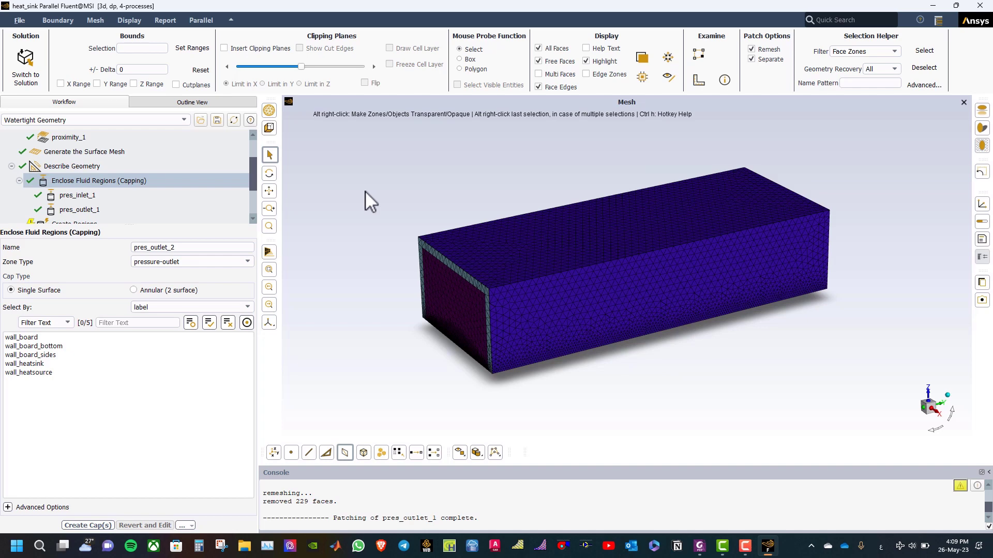
{"action": "scroll", "coordinate": [93, 201], "scroll_direction": "down", "scroll_amount": 1}
Create the fluid:0 region and change solid_housing's region type to dead.
{"action": "left_click", "coordinate": [75, 180]}
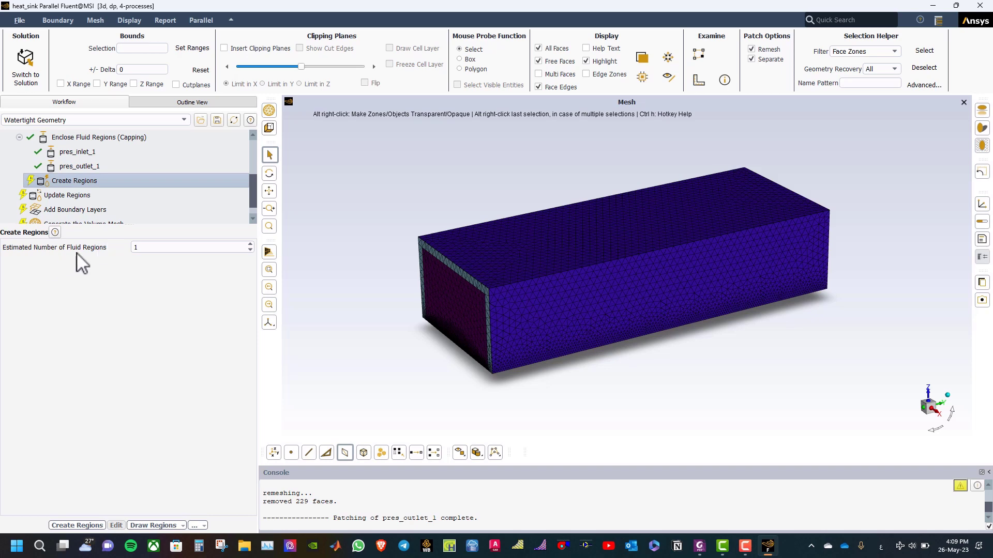
{"action": "left_click", "coordinate": [77, 525]}
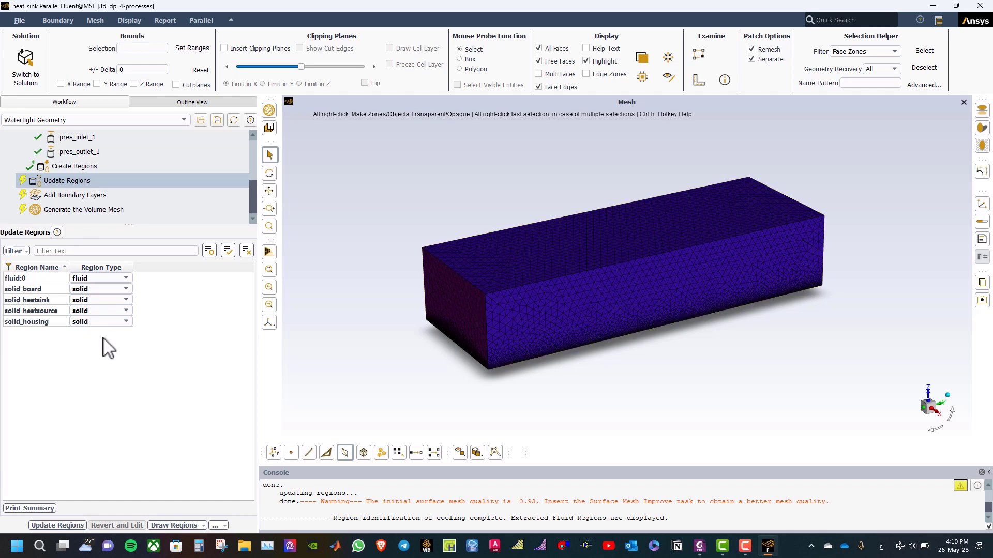
{"action": "left_click", "coordinate": [82, 321]}
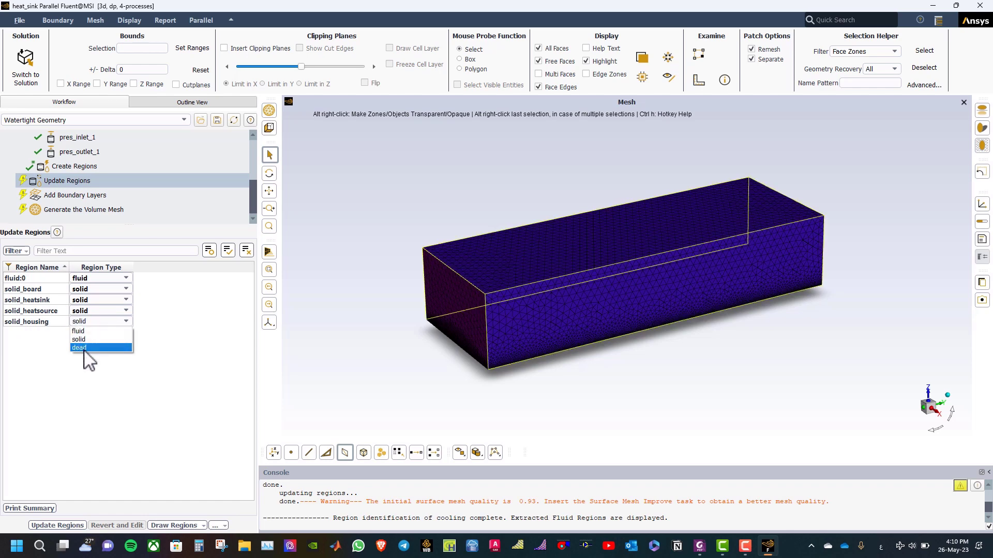
{"action": "left_click", "coordinate": [84, 350]}
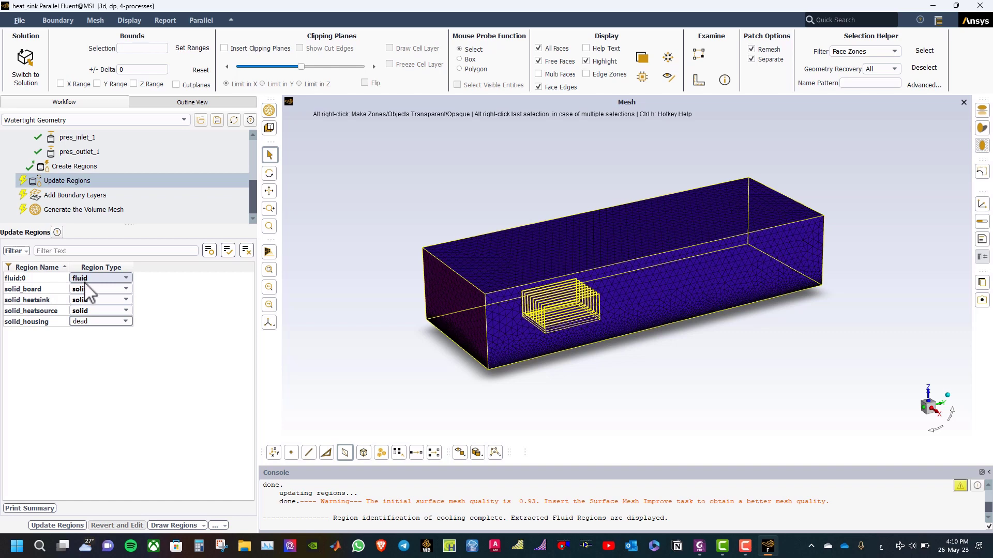
Apply the region updates and add smooth-transition_1 boundary layers (3 layers, growth 1.2).
{"action": "left_click", "coordinate": [65, 526]}
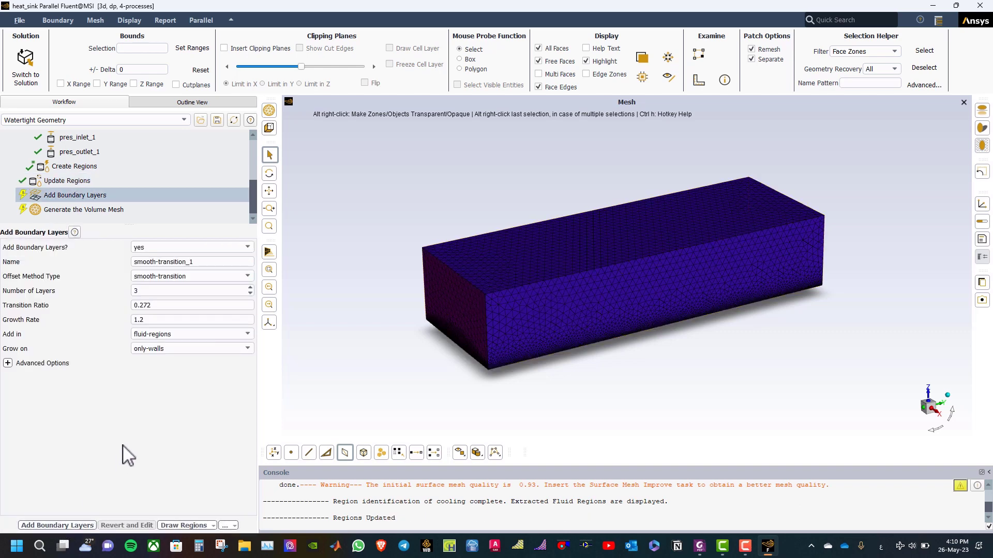
{"action": "left_click_drag", "start_coordinate": [589, 217], "coordinate": [352, 244]}
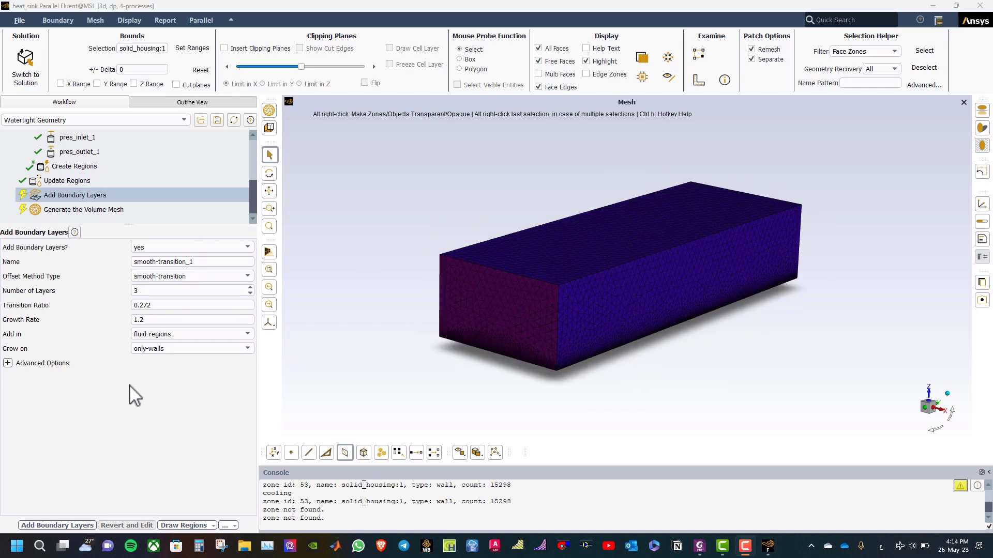
{"action": "left_click", "coordinate": [71, 526]}
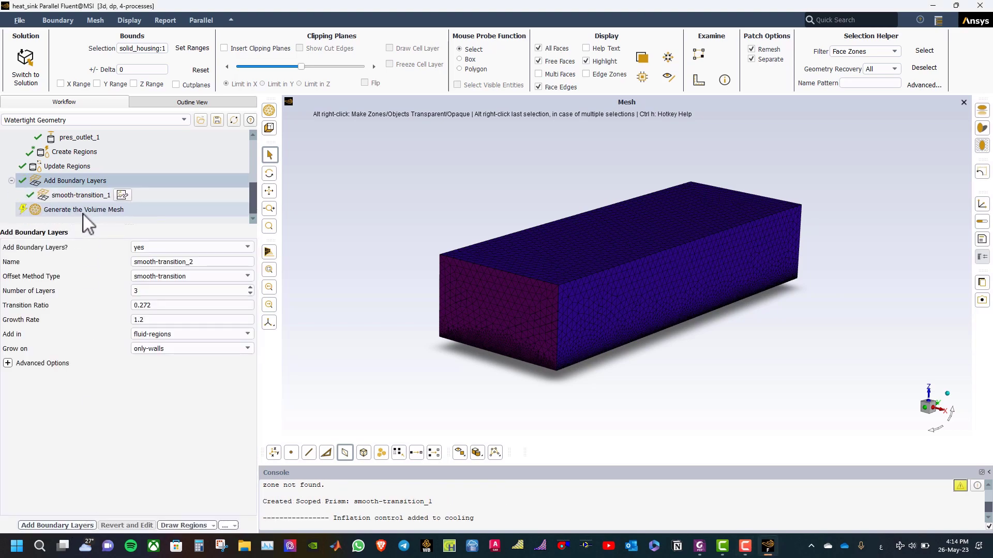
{"action": "left_click", "coordinate": [83, 211]}
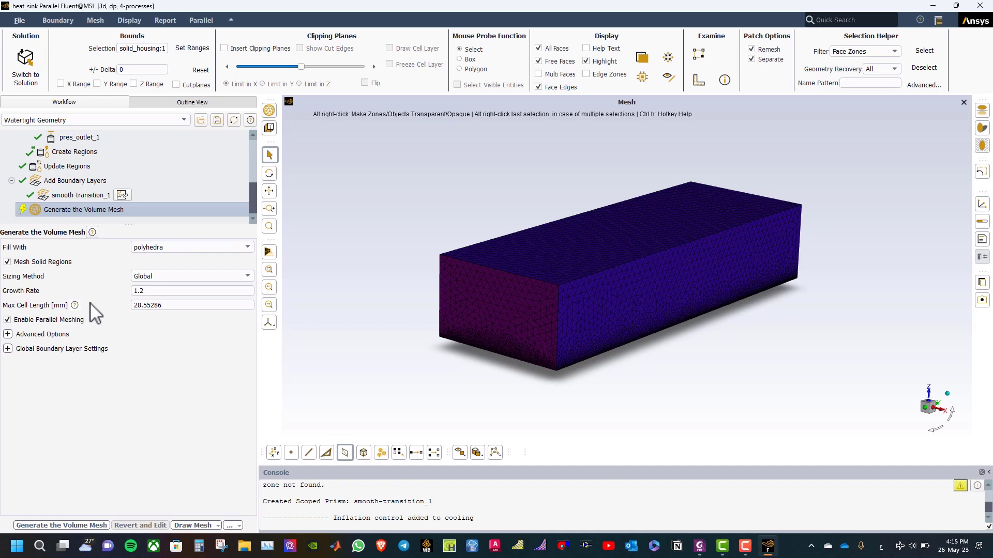
Fill the volume with poly-hexcore cells and generate the mesh (min orthogonal quality 0.17).
{"action": "left_click", "coordinate": [137, 247]}
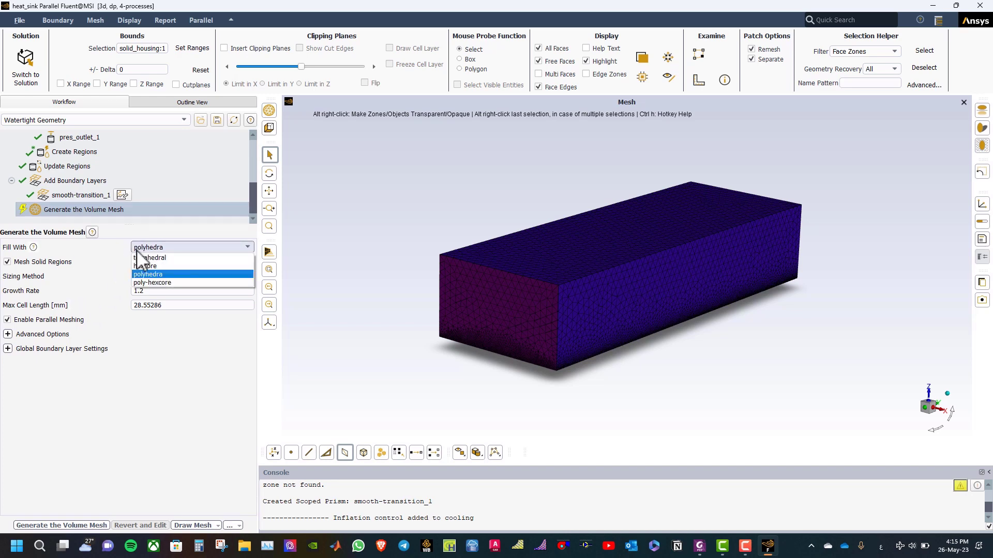
{"action": "left_click", "coordinate": [145, 283]}
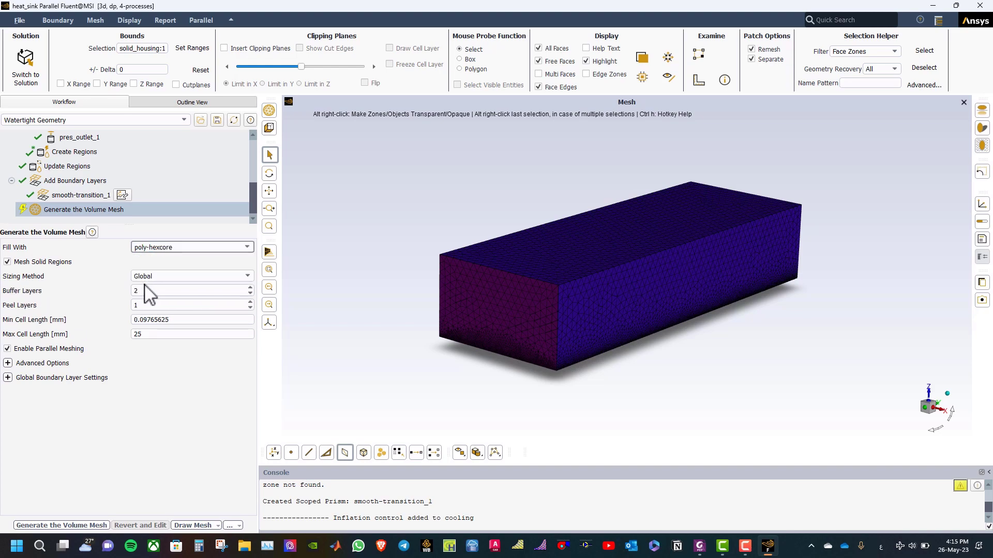
{"action": "left_click", "coordinate": [70, 525]}
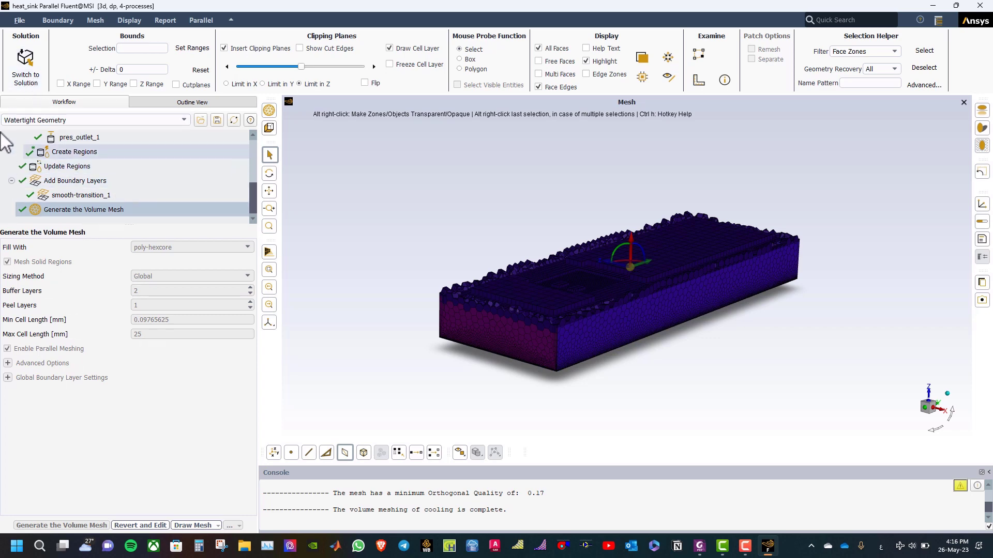
Write the mesh as heat_sink in Legacy Compressed Mesh format, then switch to solution mode.
{"action": "left_click", "coordinate": [19, 21]}
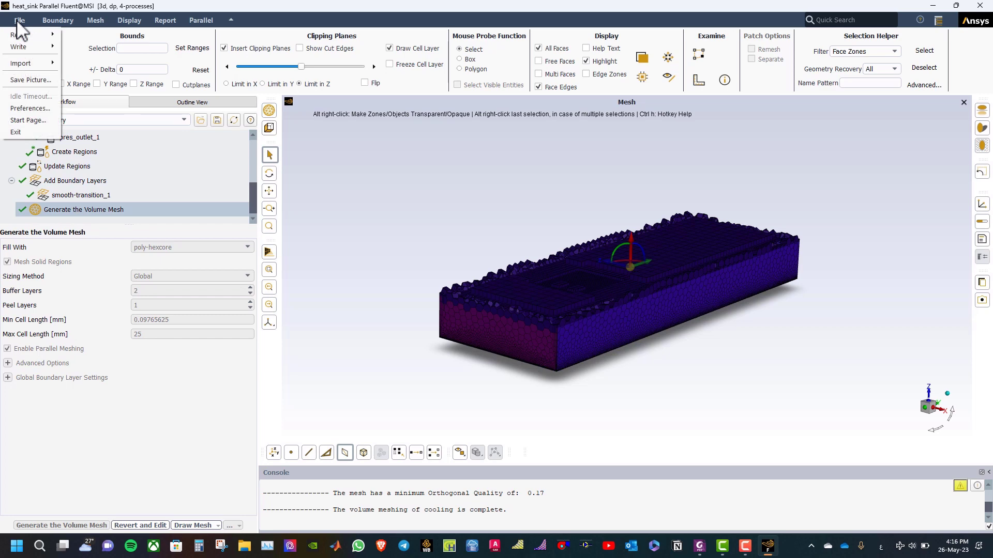
{"action": "mouse_move", "coordinate": [31, 47]}
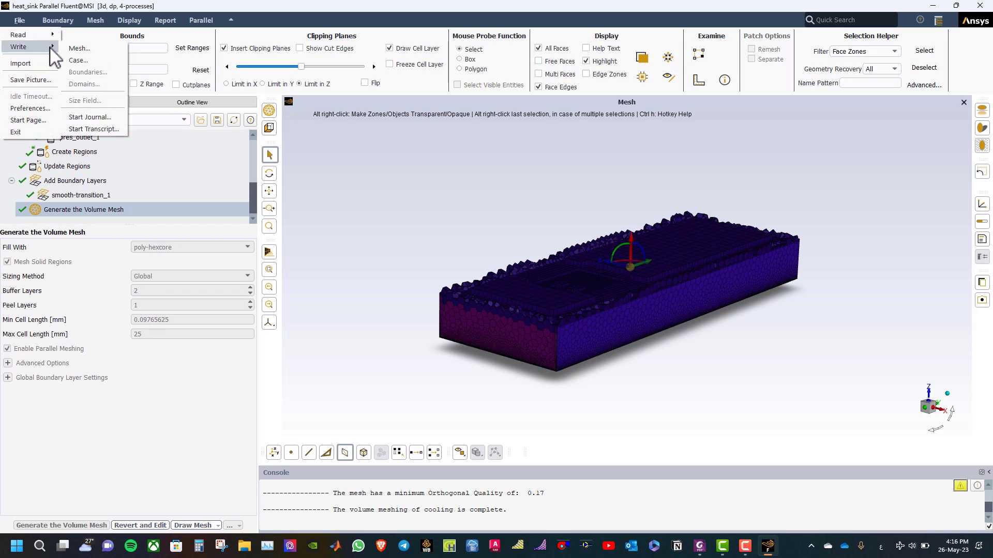
{"action": "left_click", "coordinate": [78, 46]}
{"action": "left_click", "coordinate": [395, 337]}
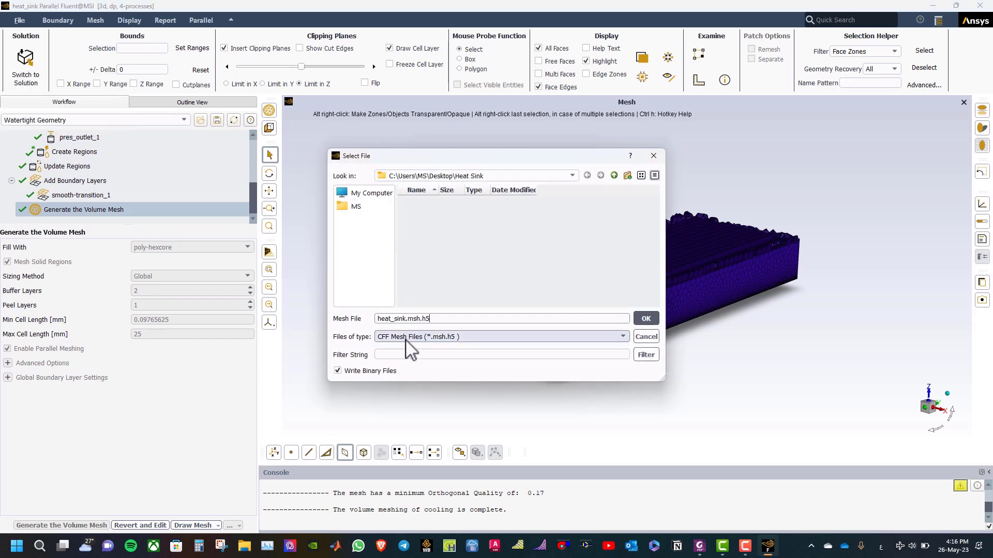
{"action": "left_click", "coordinate": [423, 356]}
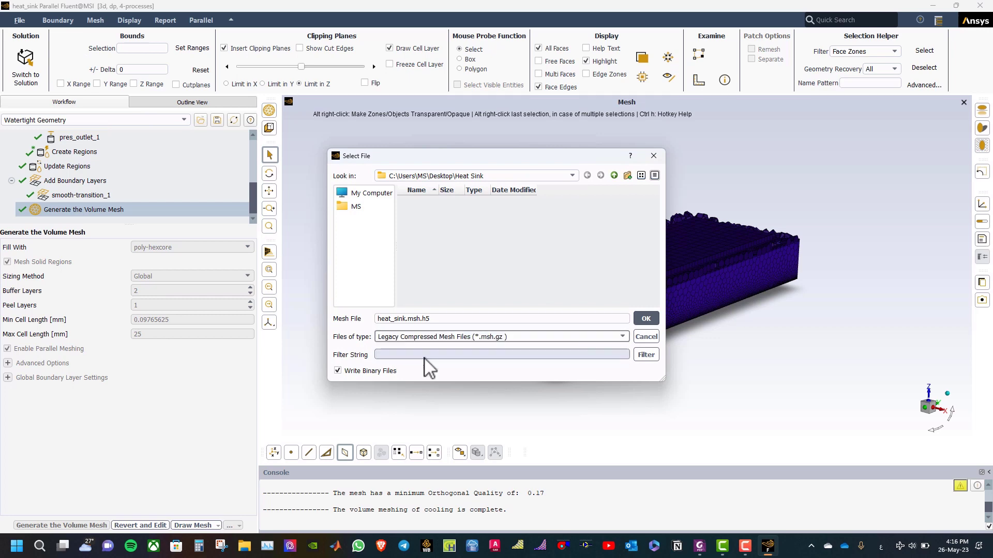
{"action": "left_click", "coordinate": [441, 319]}
{"action": "key", "text": "BackSpace"}
{"action": "key", "text": "BackSpace"}
{"action": "key", "text": "BackSpace"}
{"action": "key", "text": "BackSpace"}
{"action": "key", "text": "BackSpace"}
{"action": "key", "text": "BackSpace"}
{"action": "key", "text": "BackSpace"}
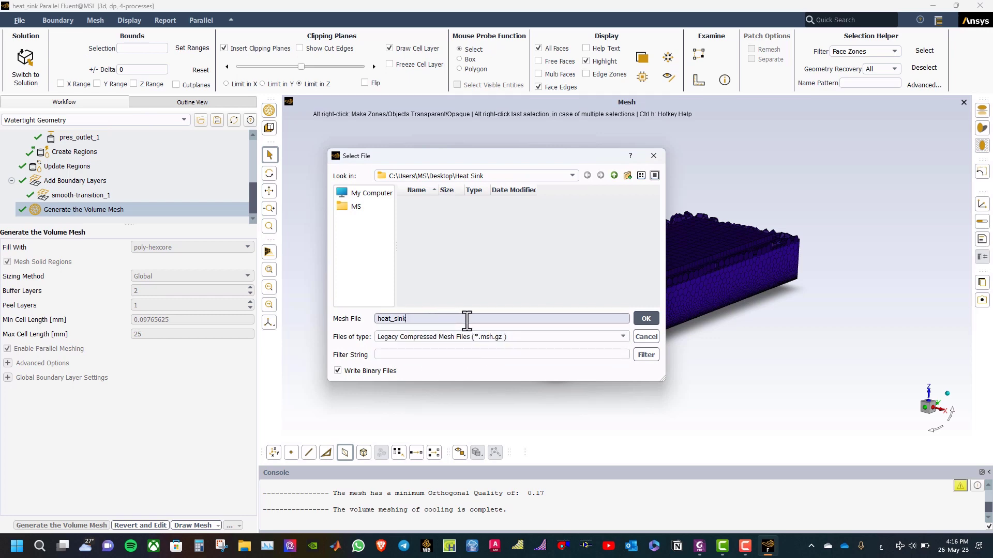
{"action": "left_click", "coordinate": [646, 319]}
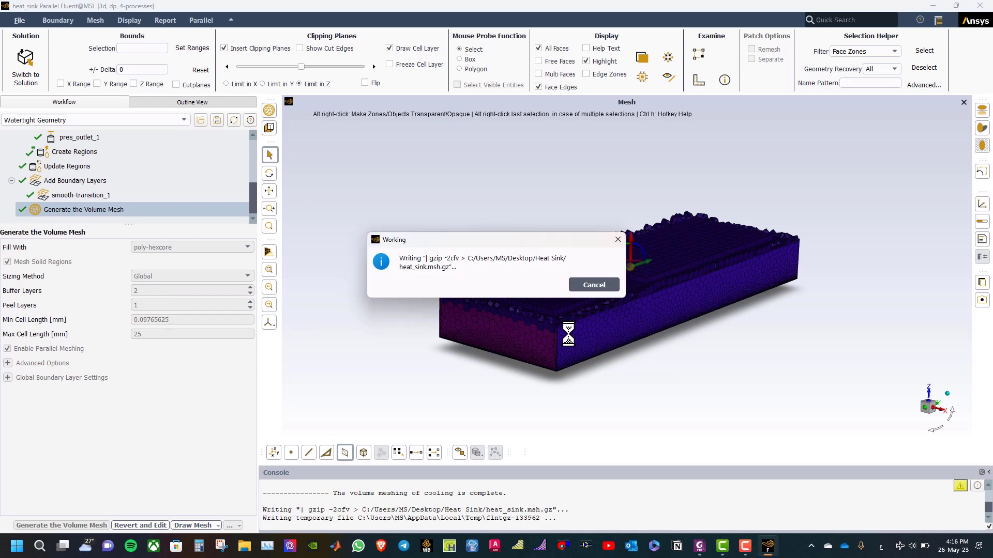
{"action": "left_click", "coordinate": [24, 78]}
Switch to solution mode and set the temperature unit to degrees Celsius (C).
{"action": "left_click", "coordinate": [506, 297]}
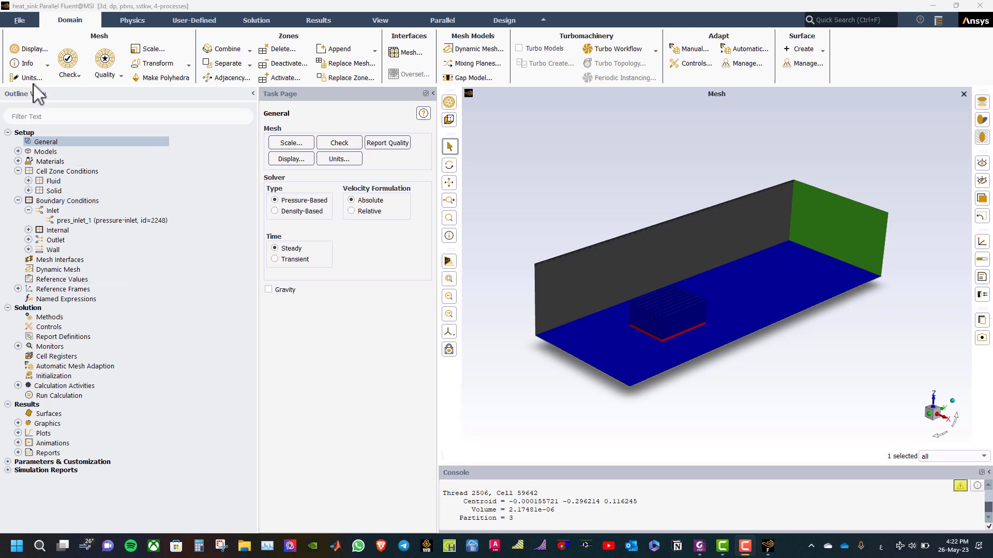
{"action": "left_click", "coordinate": [32, 77]}
{"action": "left_click_drag", "start_coordinate": [389, 285], "coordinate": [395, 345]}
{"action": "scroll", "coordinate": [348, 355], "scroll_direction": "down", "scroll_amount": 2}
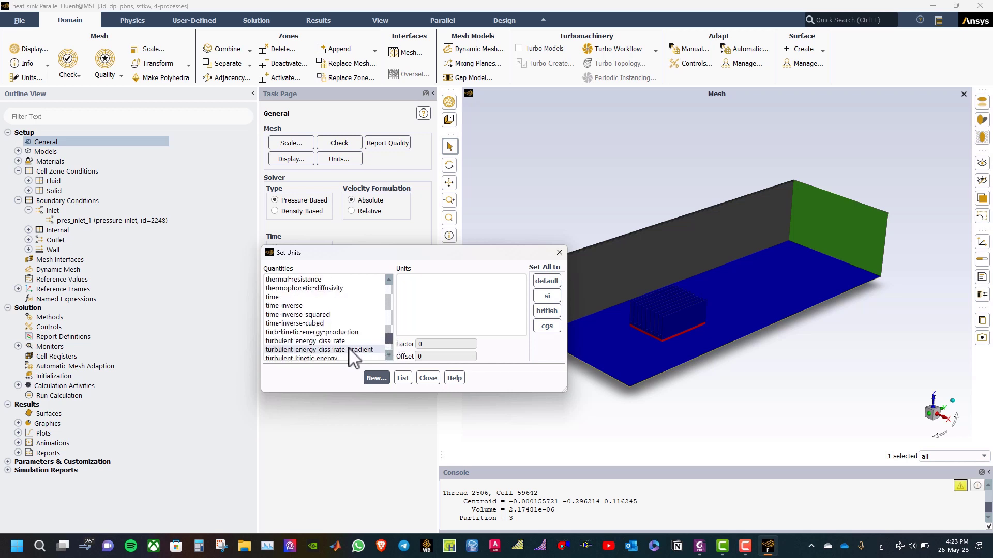
{"action": "scroll", "coordinate": [349, 350], "scroll_direction": "up", "scroll_amount": 3}
{"action": "left_click", "coordinate": [310, 305]}
{"action": "left_click", "coordinate": [403, 289]}
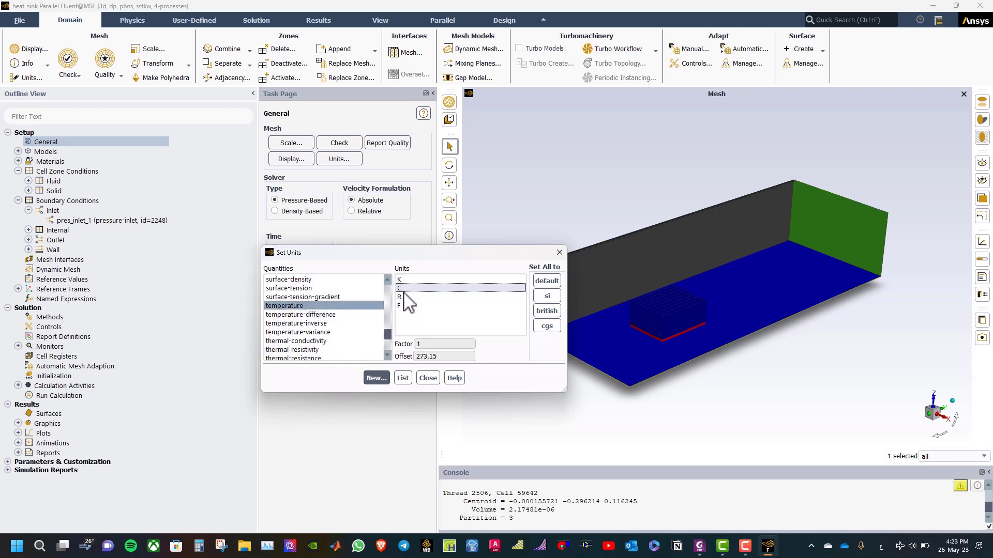
{"action": "left_click", "coordinate": [427, 378]}
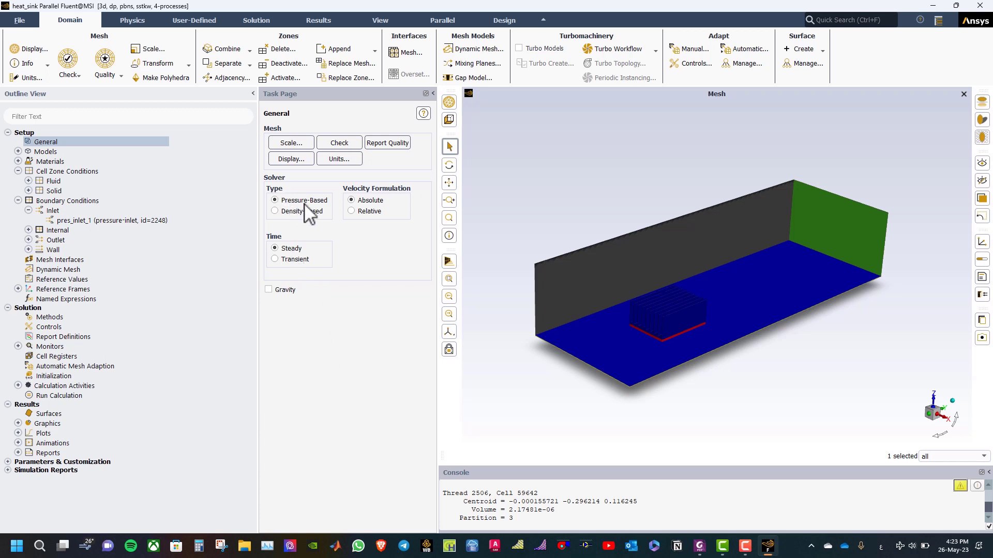
Check Energy on the Physics tab and change the Viscous model to Laminar.
{"action": "left_click", "coordinate": [145, 21]}
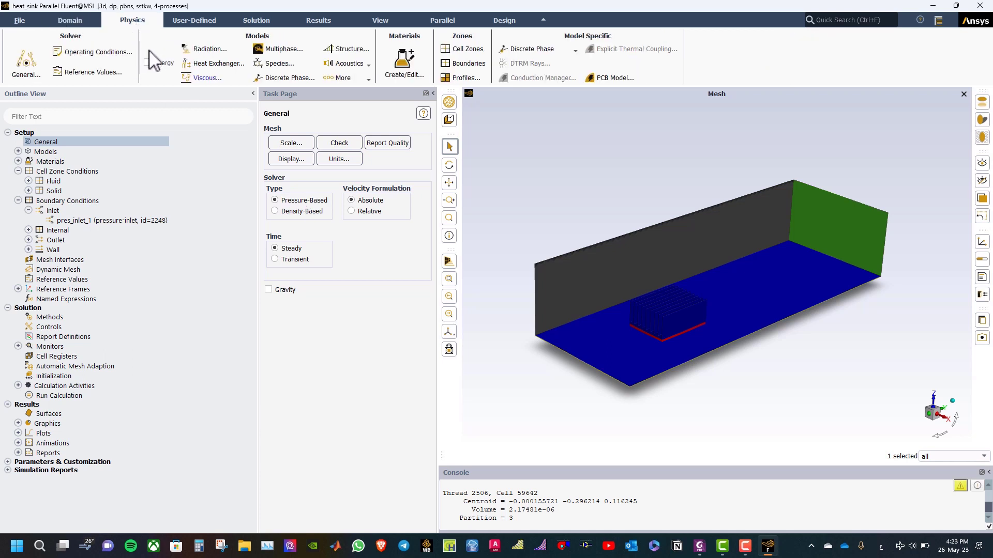
{"action": "left_click", "coordinate": [147, 63]}
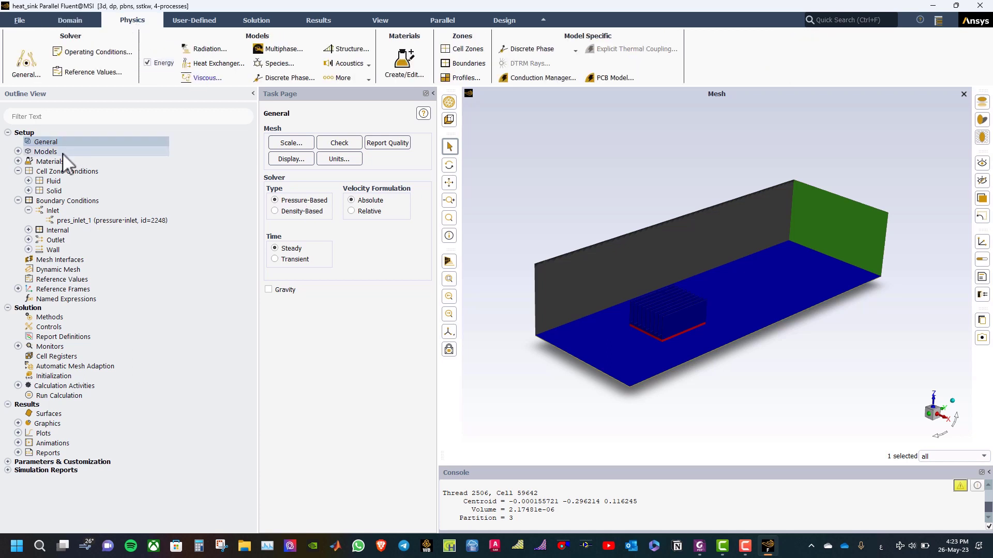
{"action": "left_click", "coordinate": [63, 153]}
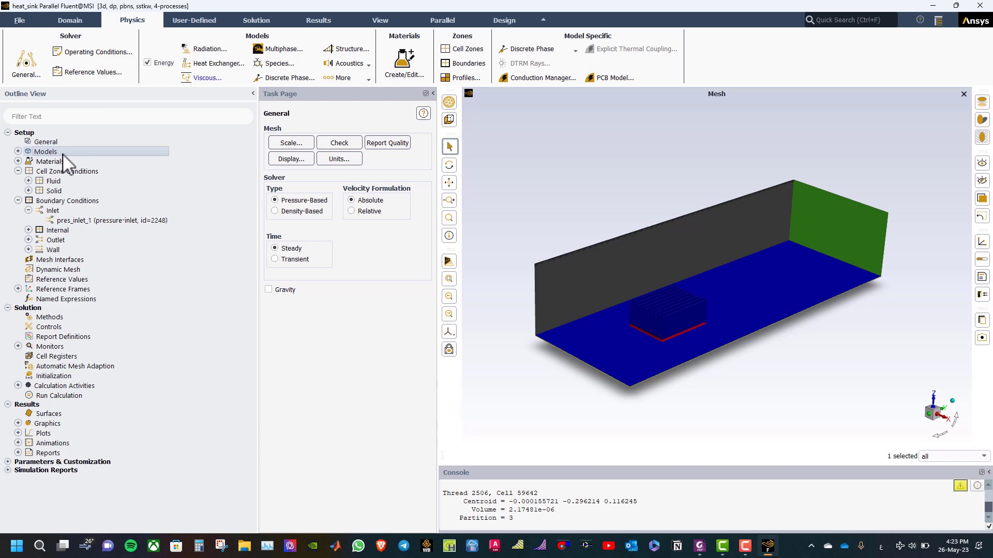
{"action": "double_click", "coordinate": [62, 154]}
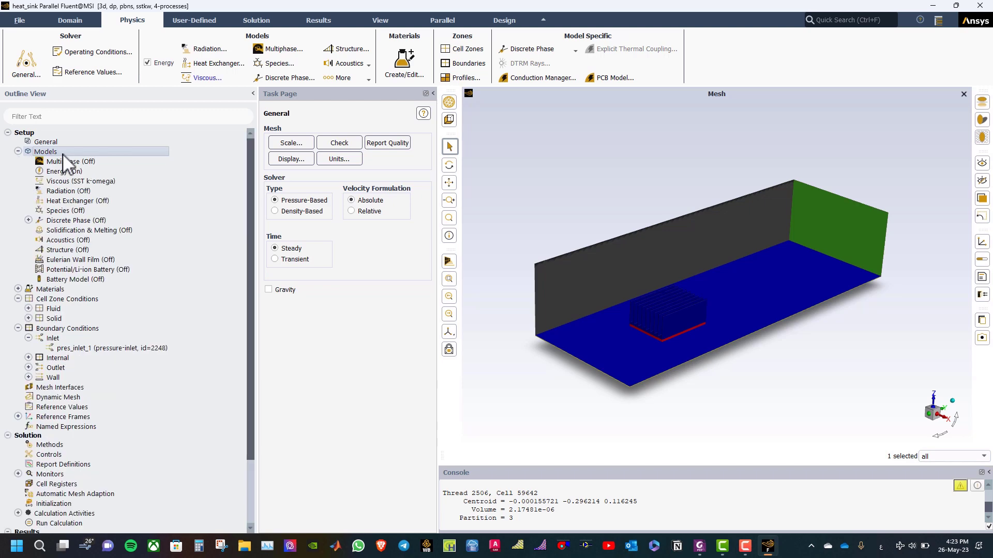
{"action": "double_click", "coordinate": [68, 181]}
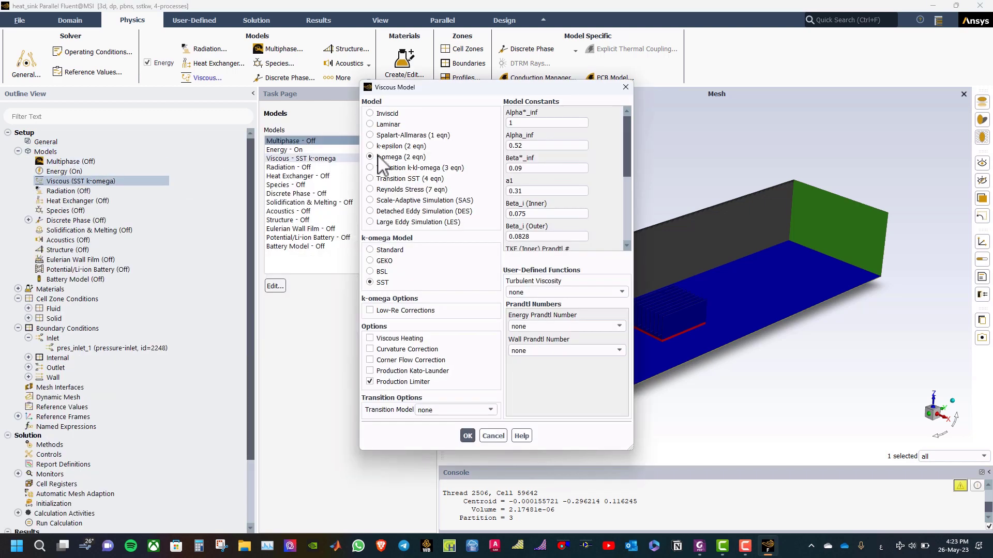
{"action": "left_click", "coordinate": [391, 125]}
{"action": "left_click", "coordinate": [391, 284]}
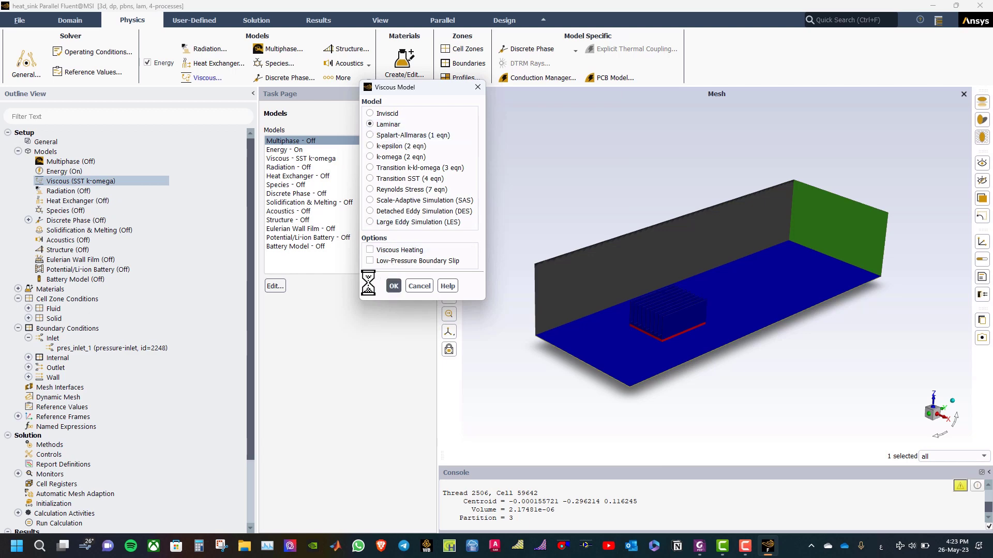
{"action": "left_click", "coordinate": [18, 152]}
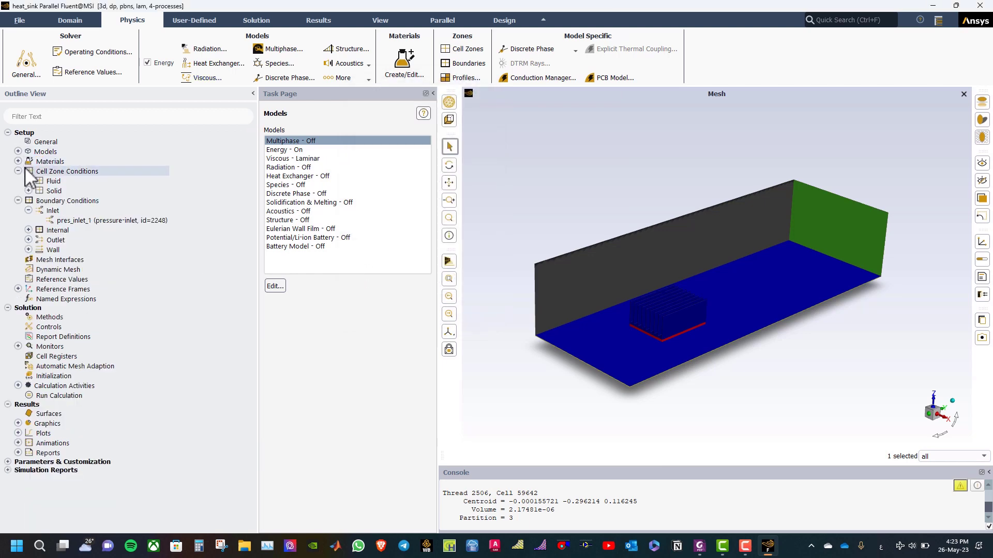
{"action": "left_click", "coordinate": [18, 151]}
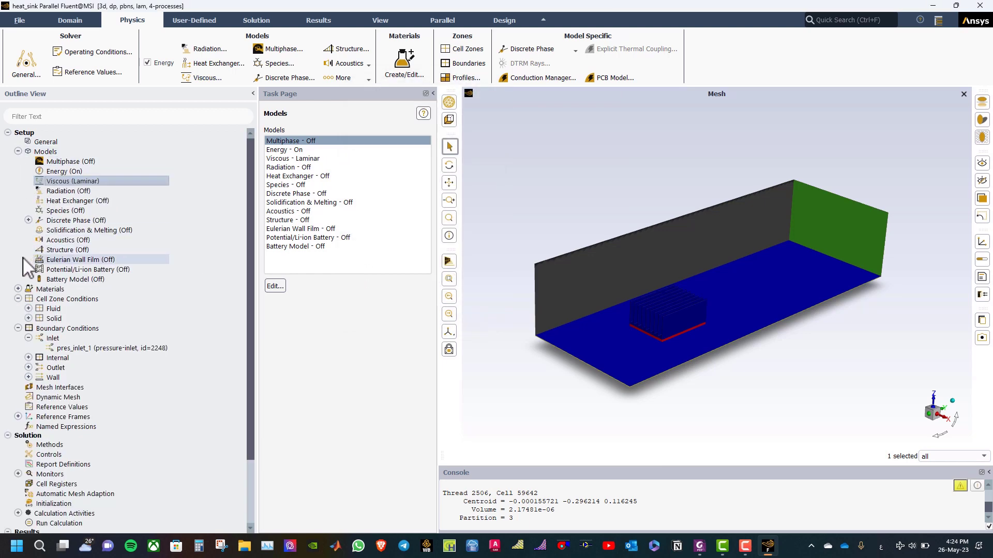
Set the Radiation model to Surface to Surface (S2S).
{"action": "double_click", "coordinate": [61, 191]}
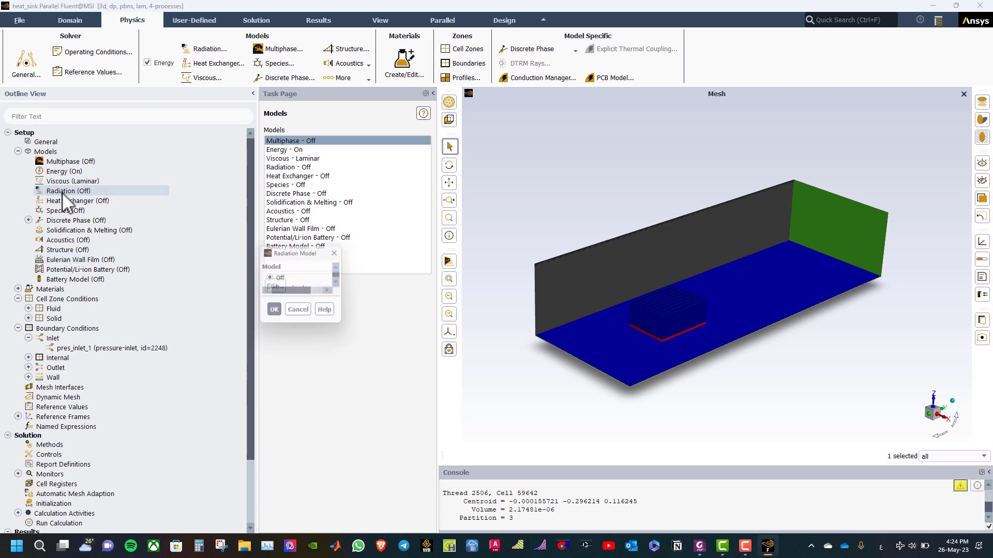
{"action": "left_click_drag", "start_coordinate": [290, 251], "coordinate": [265, 186]}
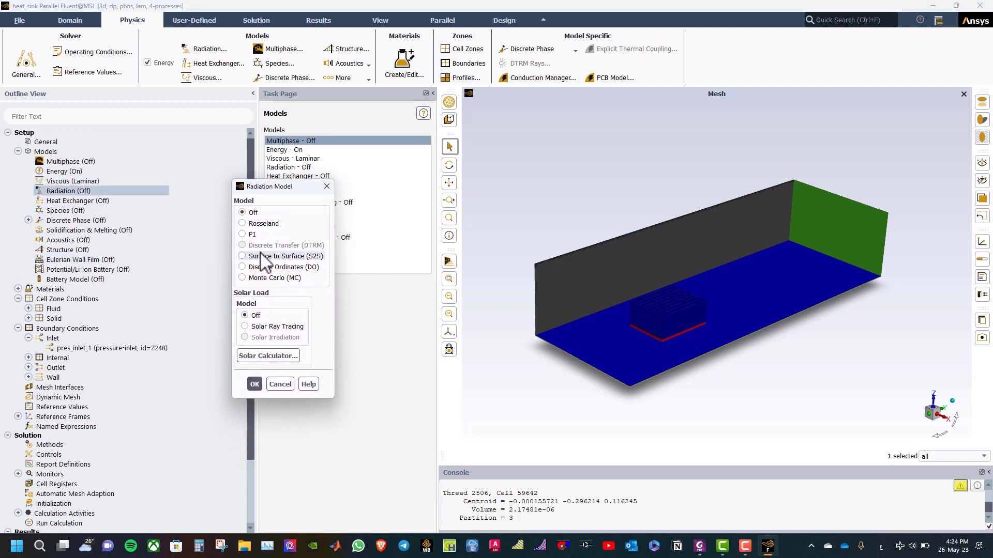
{"action": "left_click", "coordinate": [261, 255]}
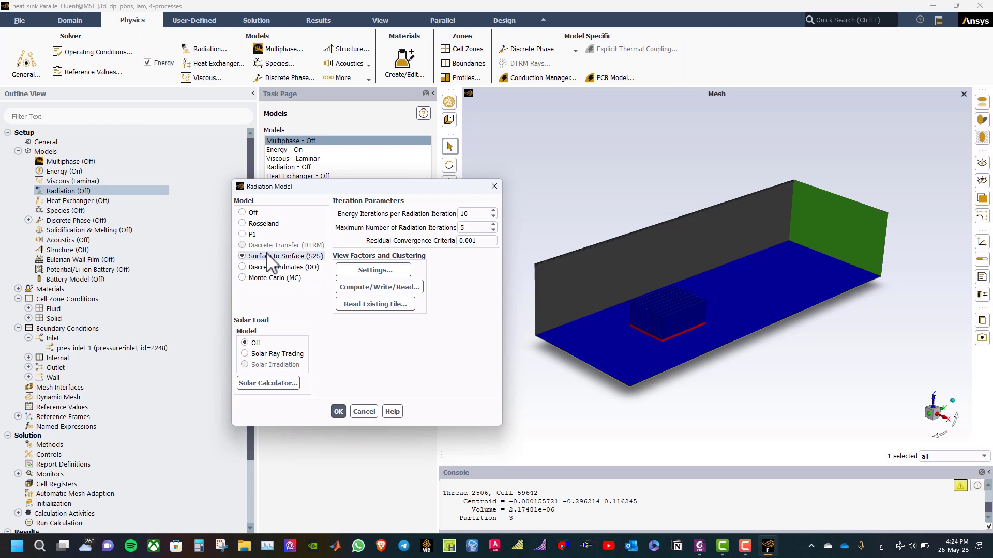
Compute the S2S view factors, save them to heat_sink.s2s.h5, and apply the model.
{"action": "left_click", "coordinate": [352, 274]}
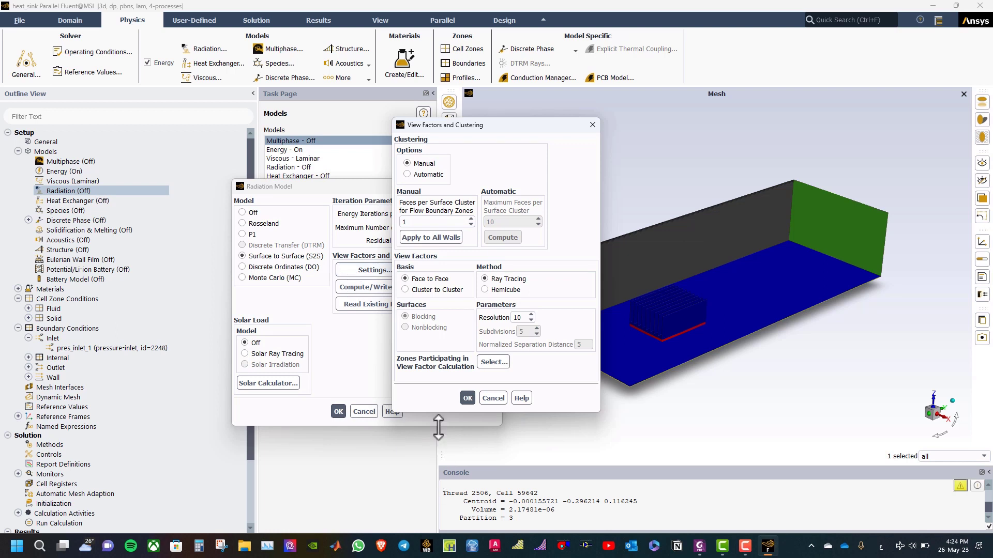
{"action": "left_click", "coordinate": [466, 398]}
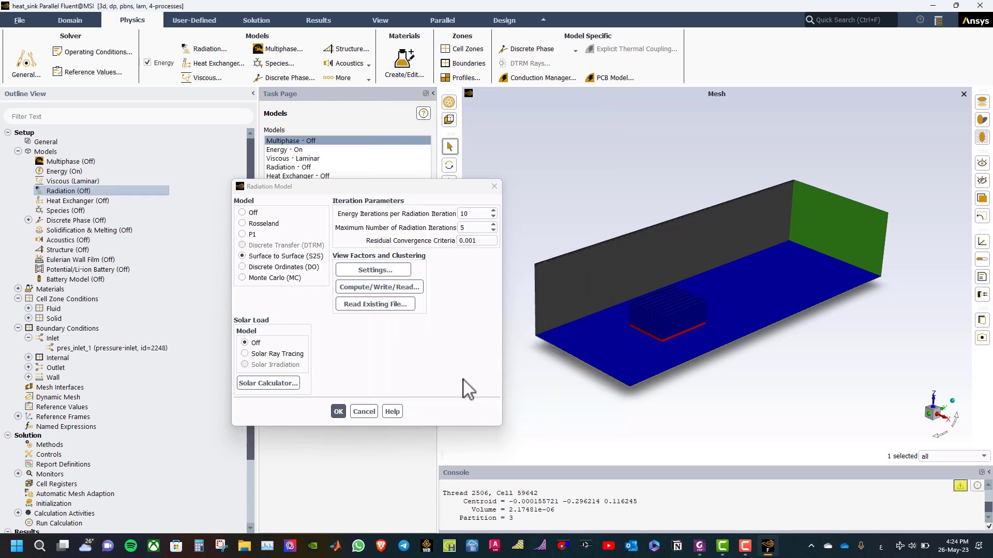
{"action": "left_click", "coordinate": [382, 287]}
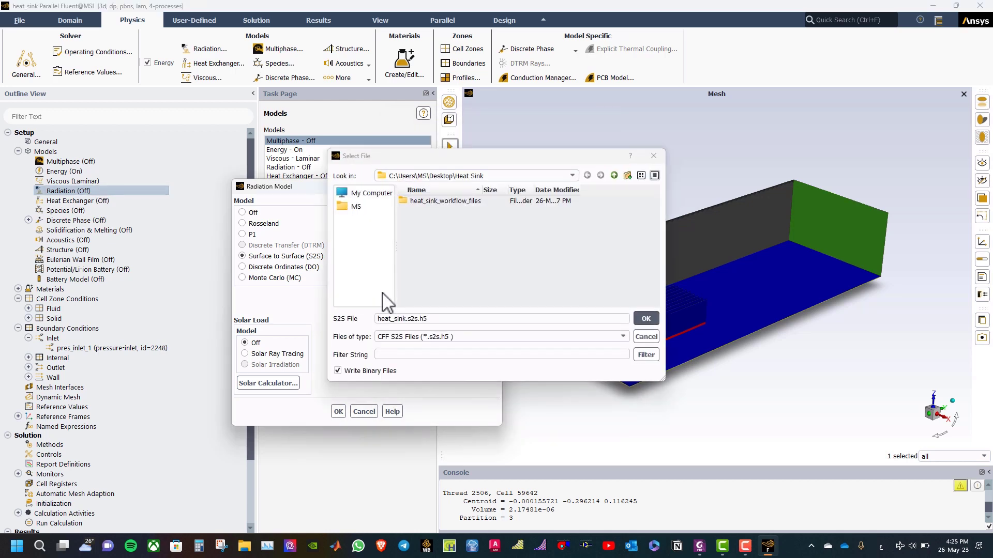
{"action": "left_click", "coordinate": [645, 318]}
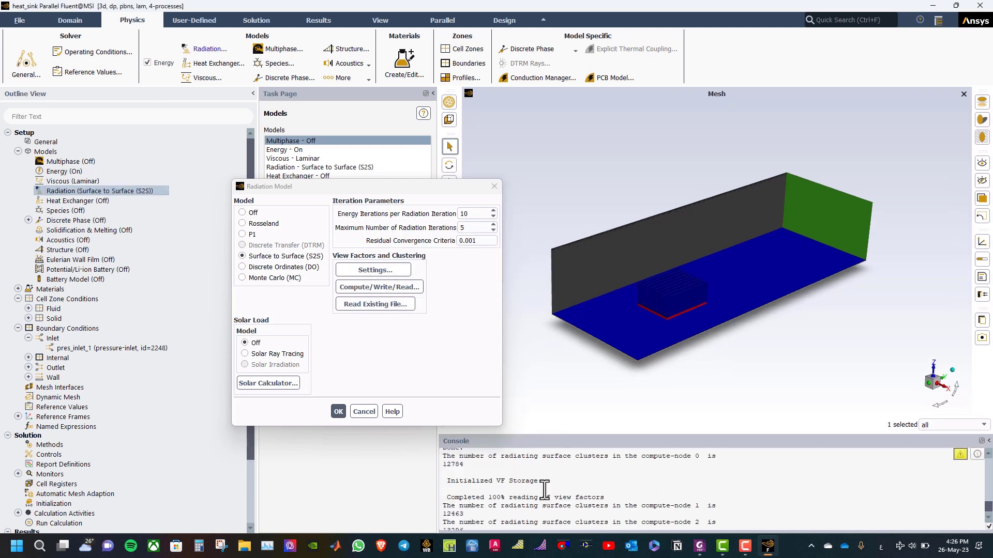
{"action": "scroll", "coordinate": [544, 488], "scroll_direction": "up", "scroll_amount": 2}
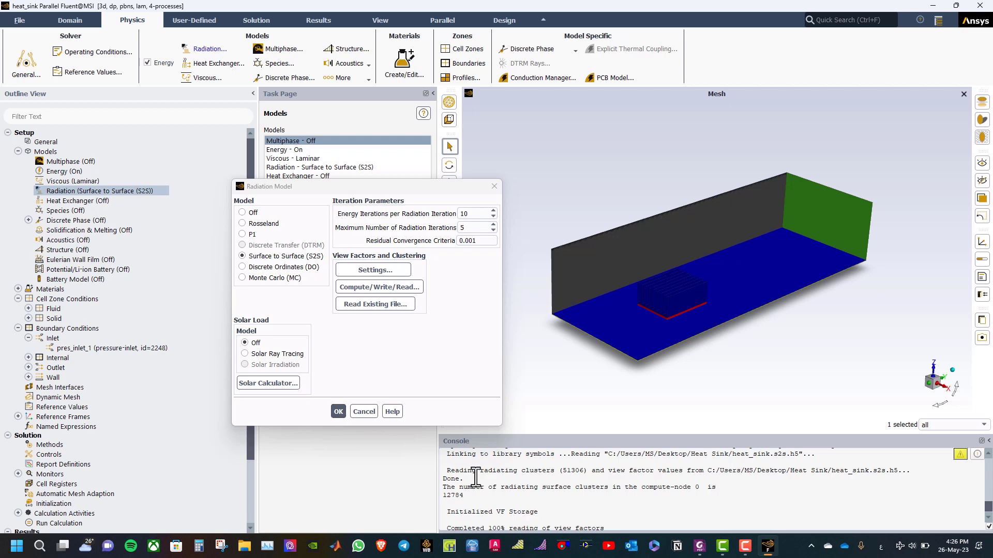
{"action": "left_click", "coordinate": [339, 412]}
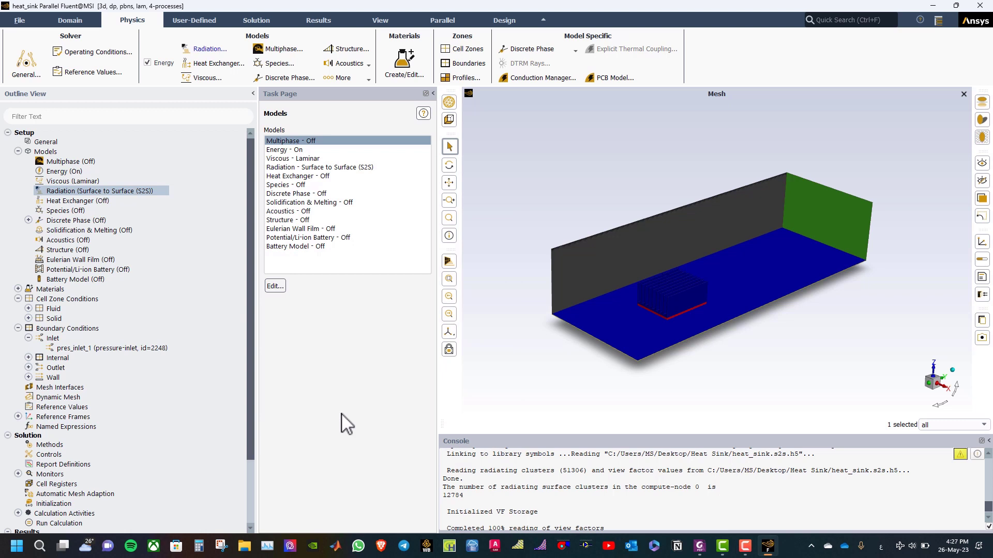
Change the air material's Density to incompressible-ideal-gas and apply it.
{"action": "left_click", "coordinate": [18, 151]}
{"action": "double_click", "coordinate": [37, 162]}
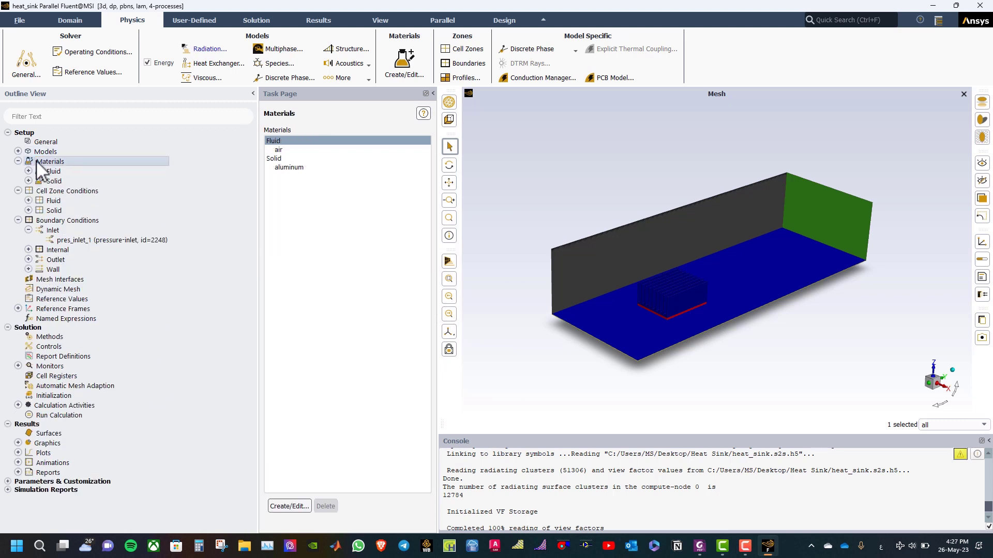
{"action": "double_click", "coordinate": [279, 150]}
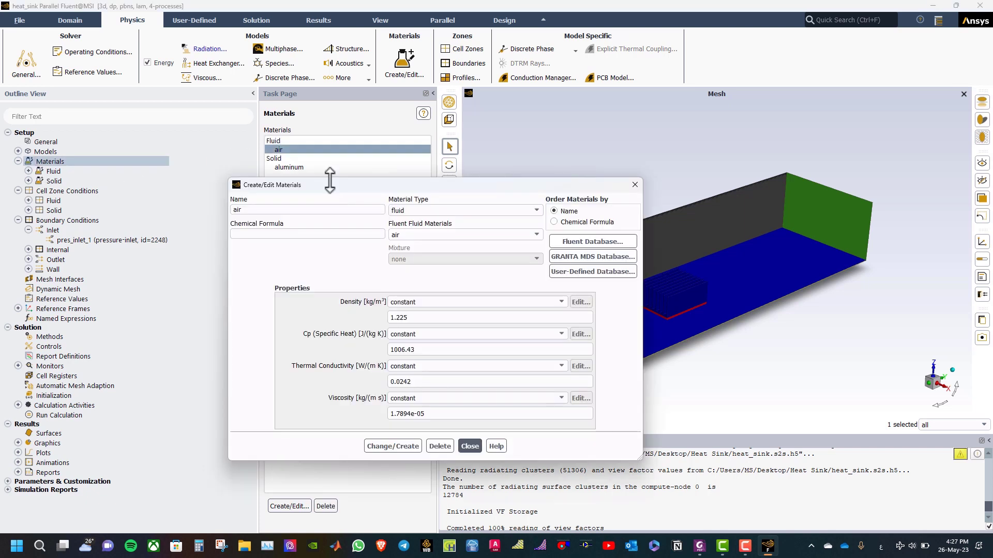
{"action": "left_click", "coordinate": [409, 303]}
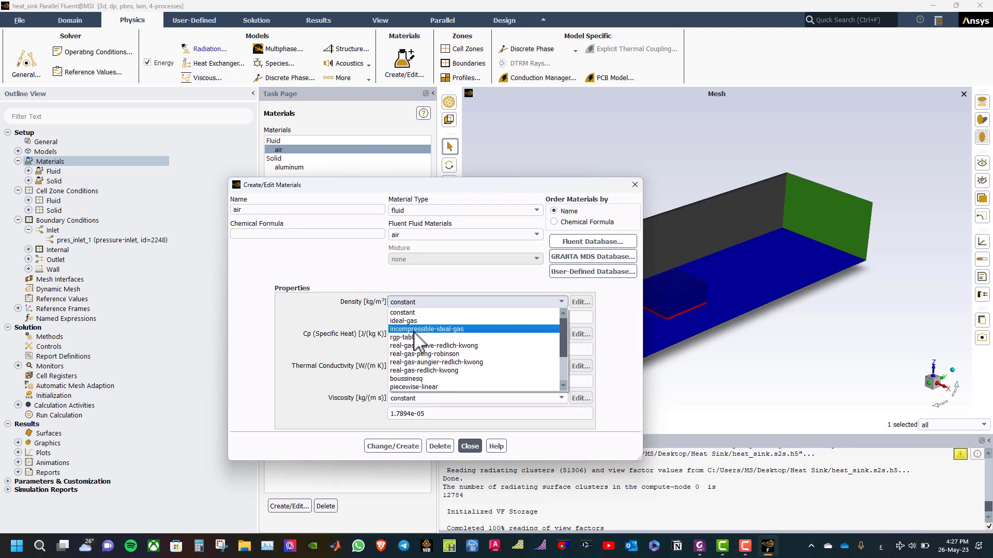
{"action": "left_click", "coordinate": [414, 330]}
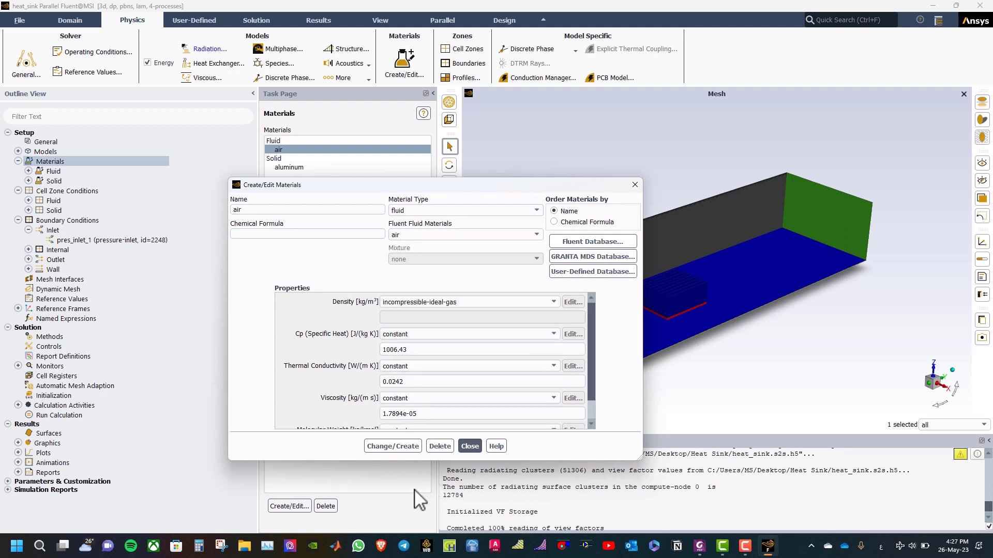
{"action": "left_click", "coordinate": [401, 446]}
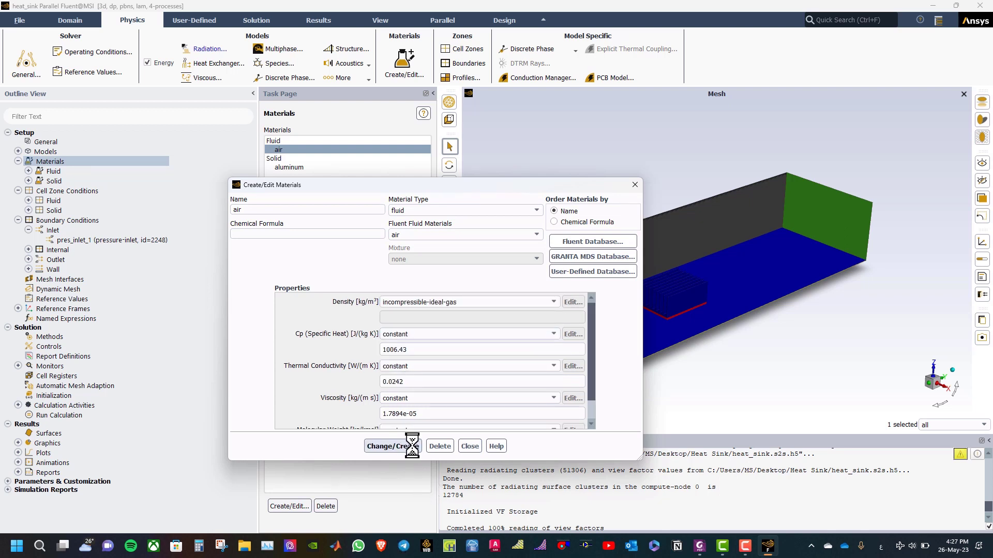
{"action": "left_click", "coordinate": [469, 447]}
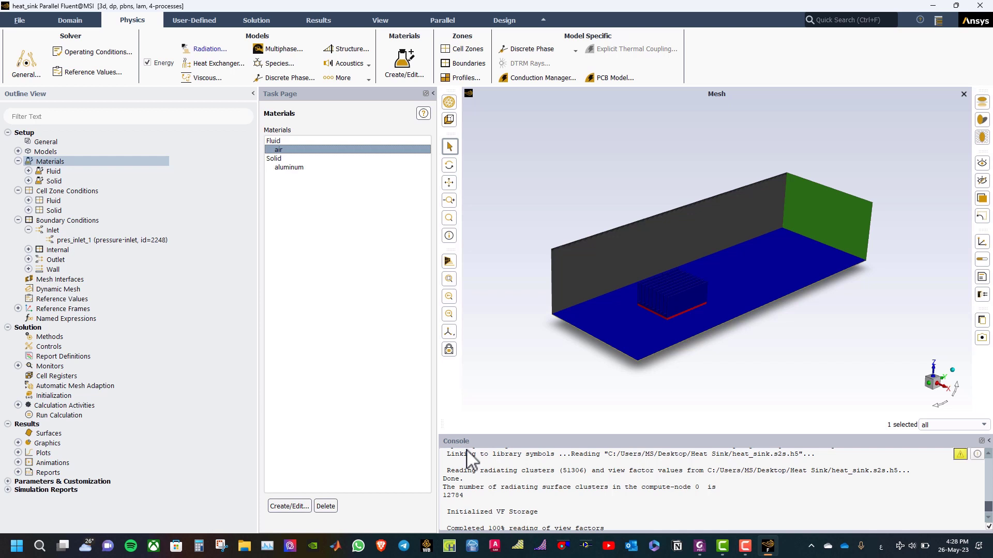
Copy copper (cu) from the Fluent database's solid materials into the case.
{"action": "double_click", "coordinate": [289, 167]}
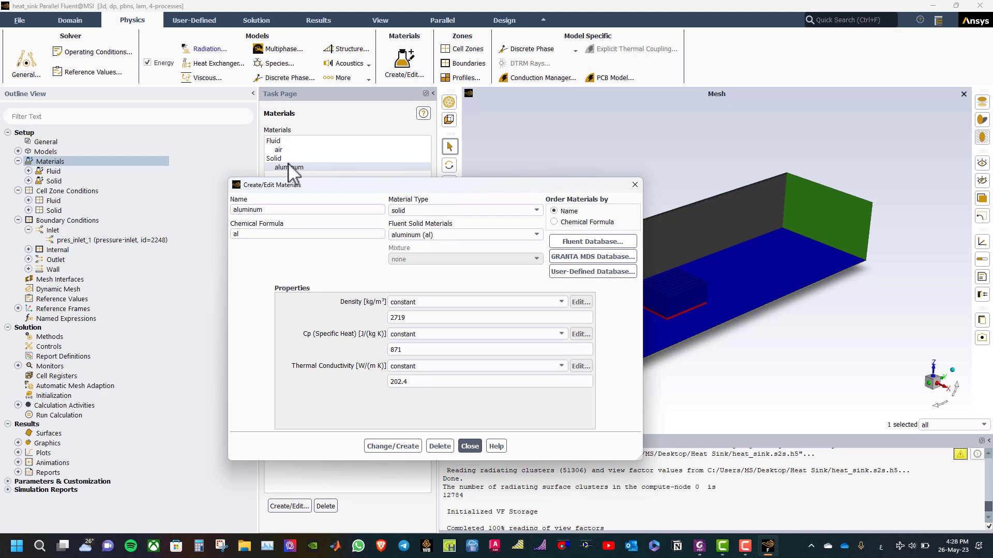
{"action": "left_click", "coordinate": [561, 242]}
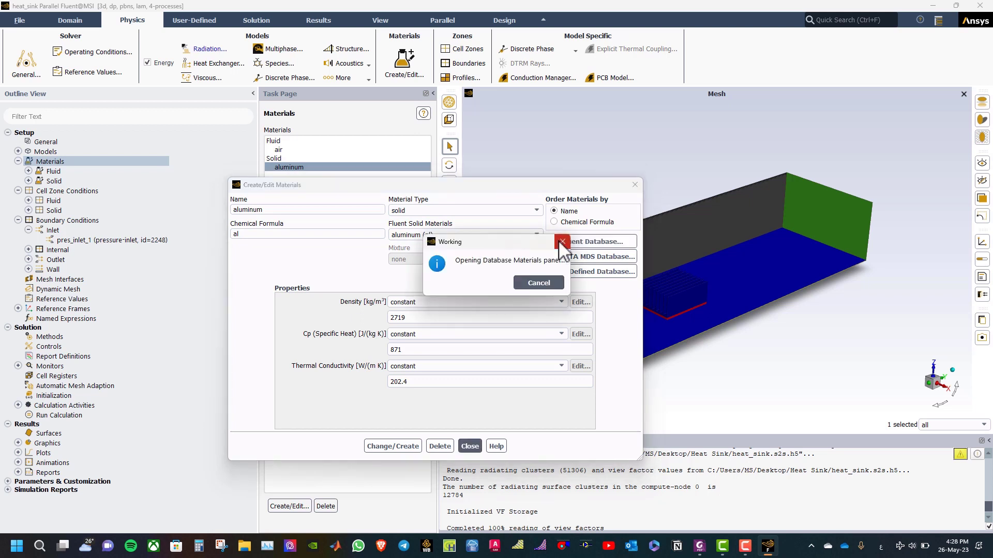
{"action": "left_click", "coordinate": [429, 278]}
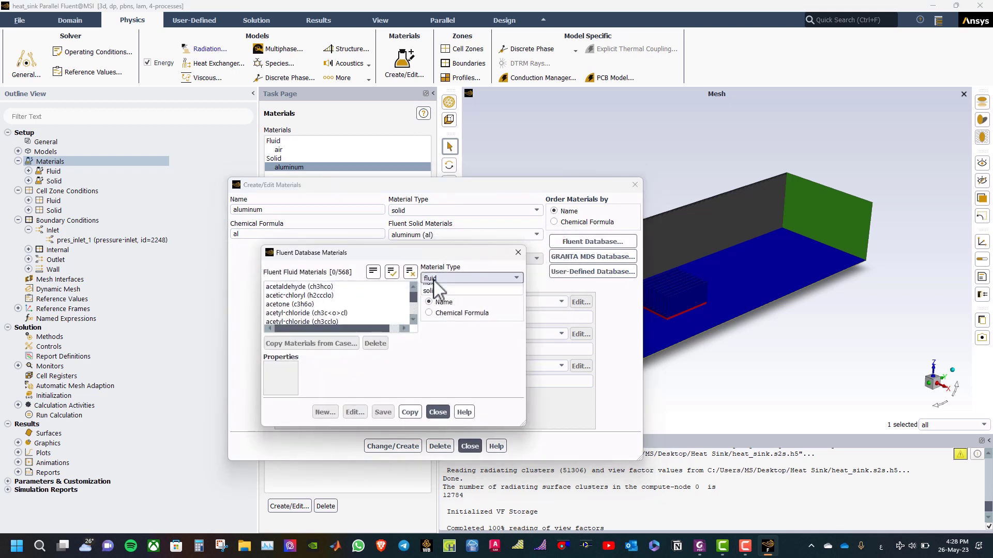
{"action": "left_click", "coordinate": [438, 292]}
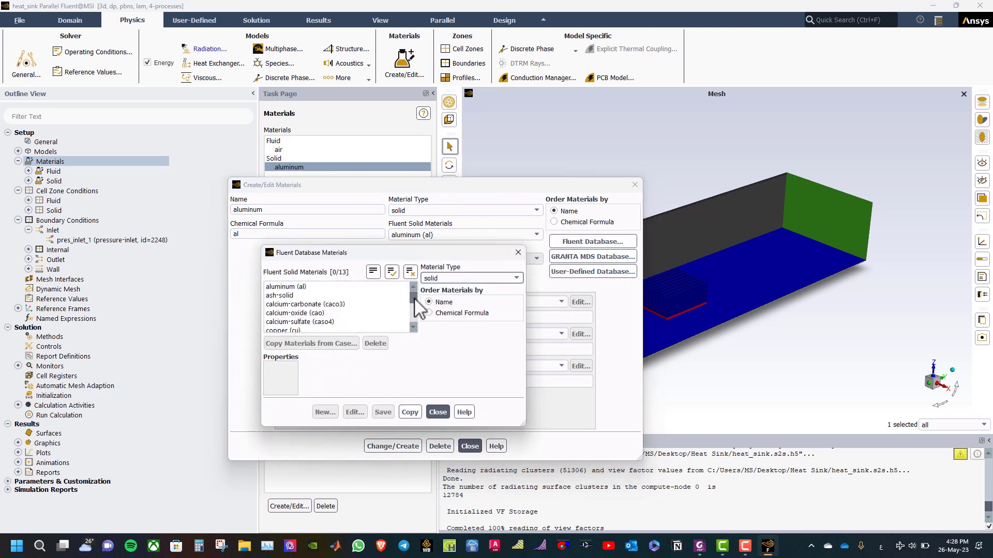
{"action": "mouse_move", "coordinate": [413, 298]}
{"action": "left_mouse_down"}
{"action": "mouse_move", "coordinate": [414, 321]}
{"action": "mouse_move", "coordinate": [407, 302]}
{"action": "left_mouse_up"}
{"action": "left_click", "coordinate": [326, 322]}
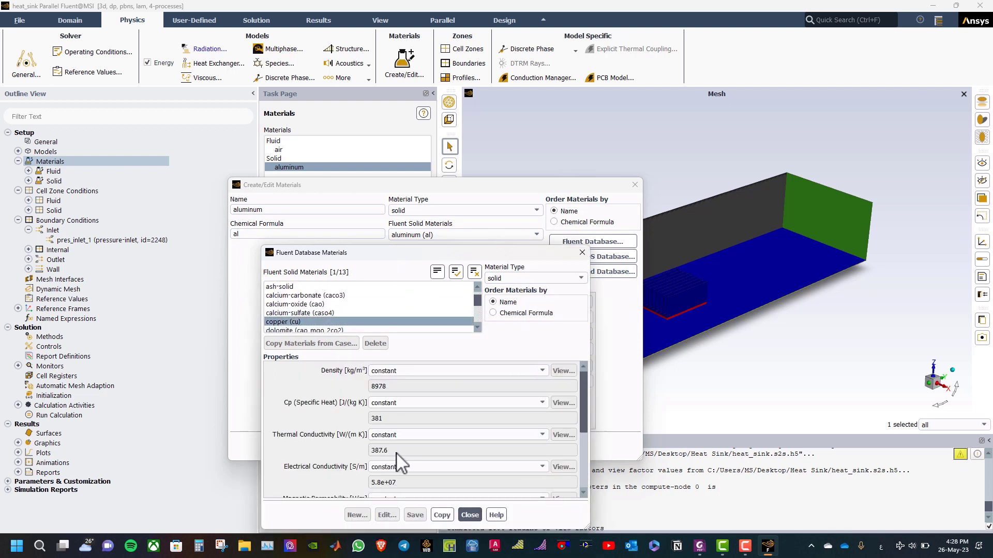
{"action": "left_click", "coordinate": [442, 515]}
{"action": "left_click", "coordinate": [464, 514]}
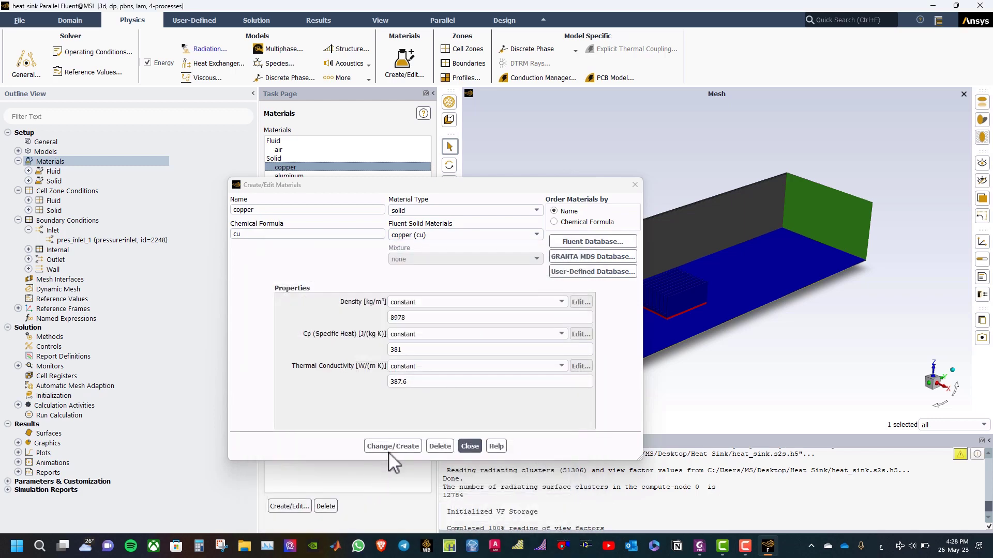
{"action": "left_click", "coordinate": [390, 446]}
{"action": "left_click", "coordinate": [473, 447]}
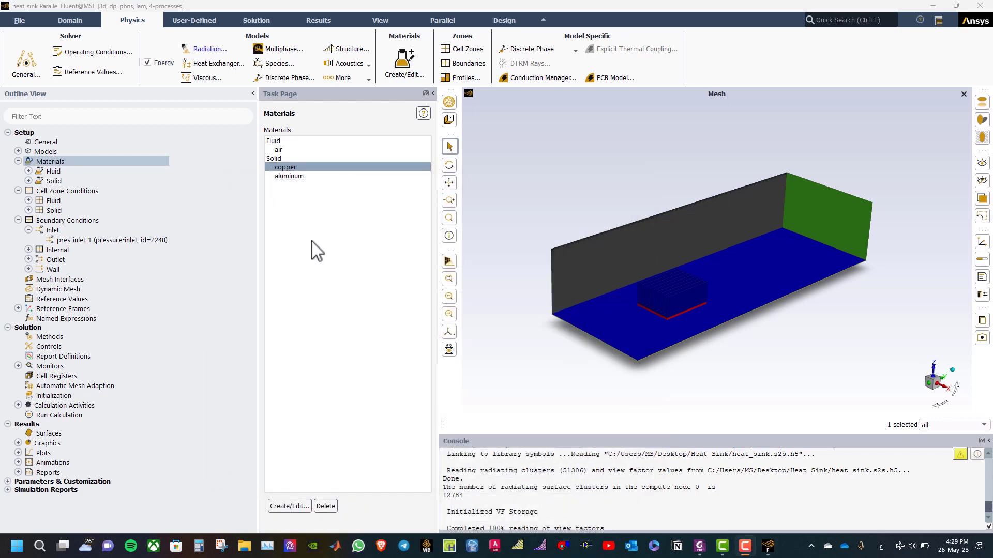
{"action": "left_click", "coordinate": [290, 167]}
Rename the material to fr-4, clear its formula, and enter density 1250, Cp 1300, conductivity 0.35.
{"action": "double_click", "coordinate": [291, 169]}
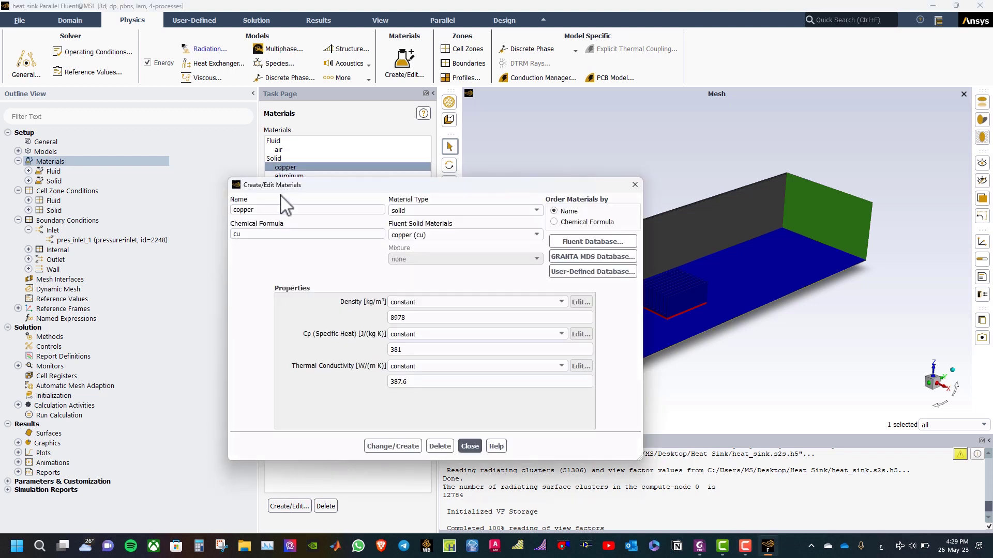
{"action": "left_click_drag", "start_coordinate": [259, 210], "coordinate": [205, 209]}
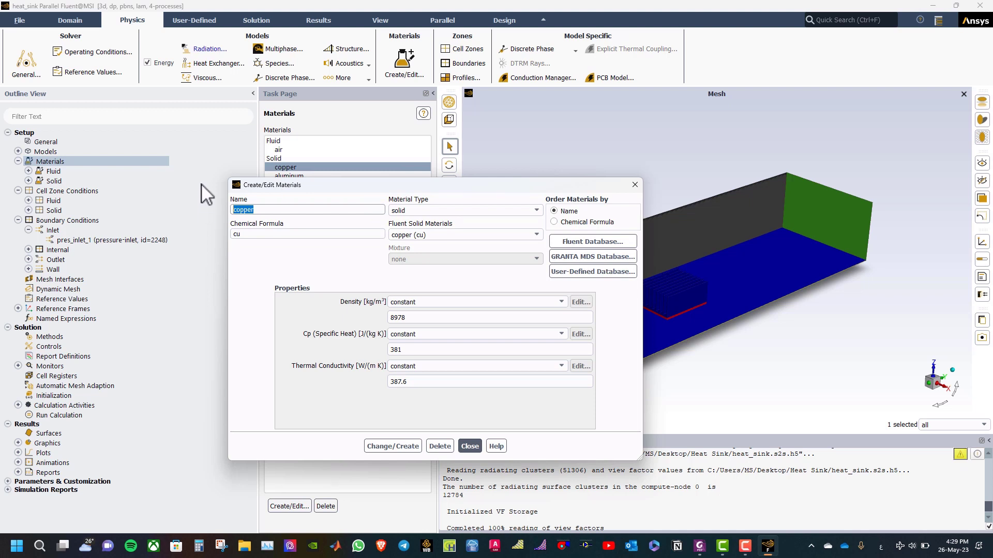
{"action": "type", "text": "fr-4"}
{"action": "key", "text": "BackSpace"}
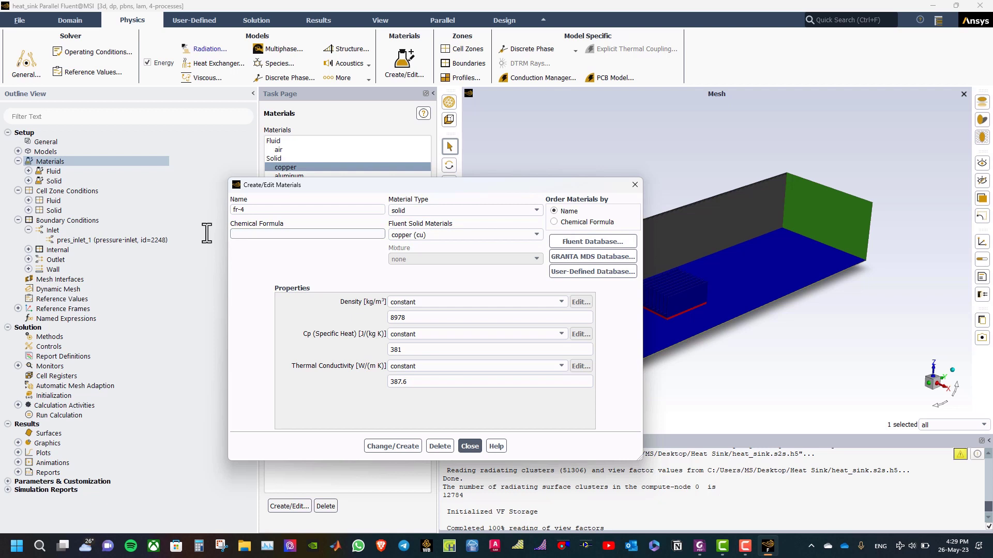
{"action": "double_click", "coordinate": [404, 318]}
{"action": "type", "text": "1"}
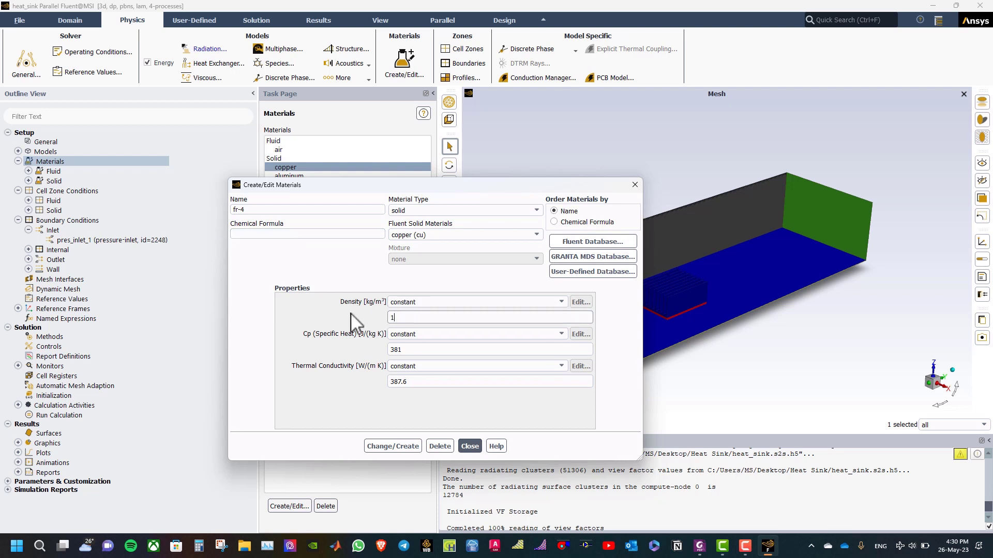
{"action": "type", "text": "250"}
{"action": "double_click", "coordinate": [404, 350]}
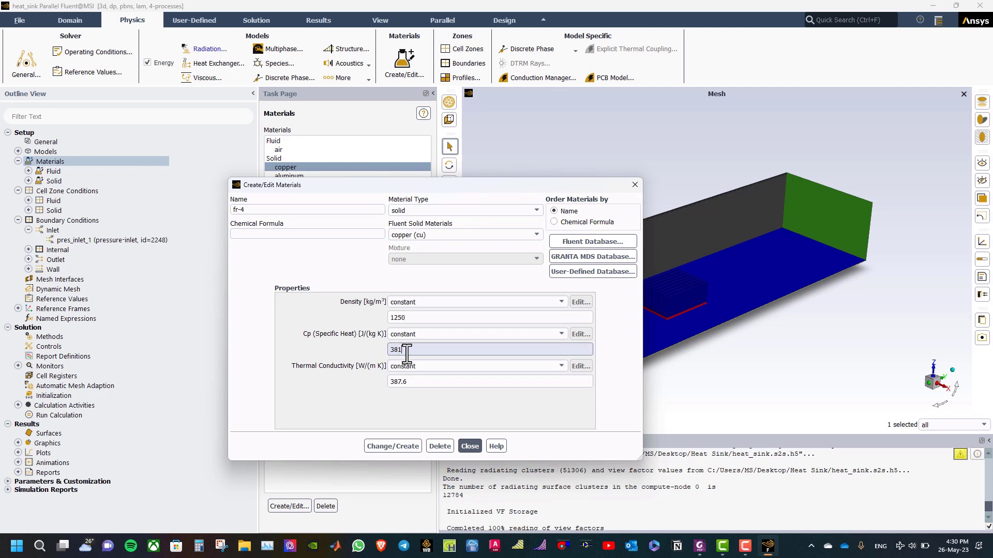
{"action": "type", "text": "1"}
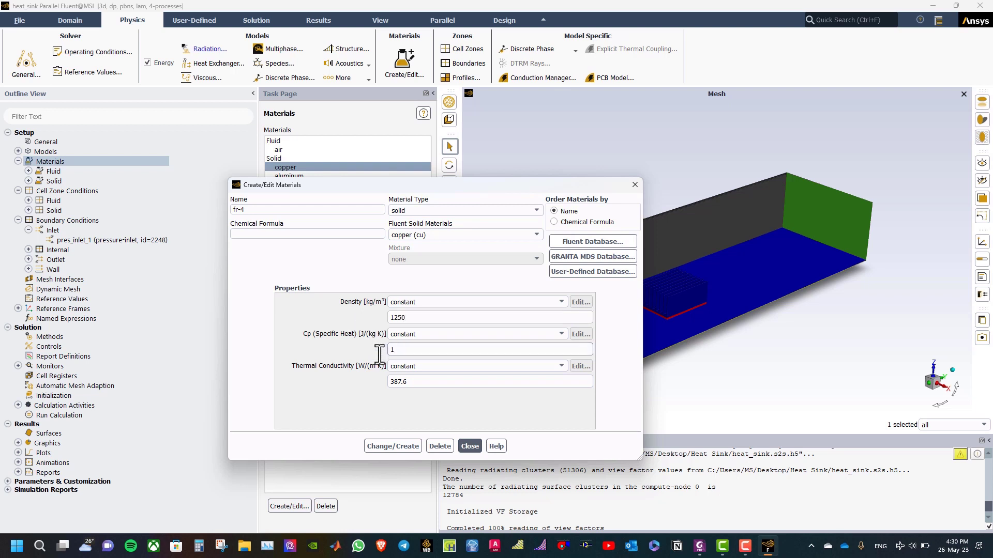
{"action": "type", "text": "300"}
{"action": "double_click", "coordinate": [408, 382]}
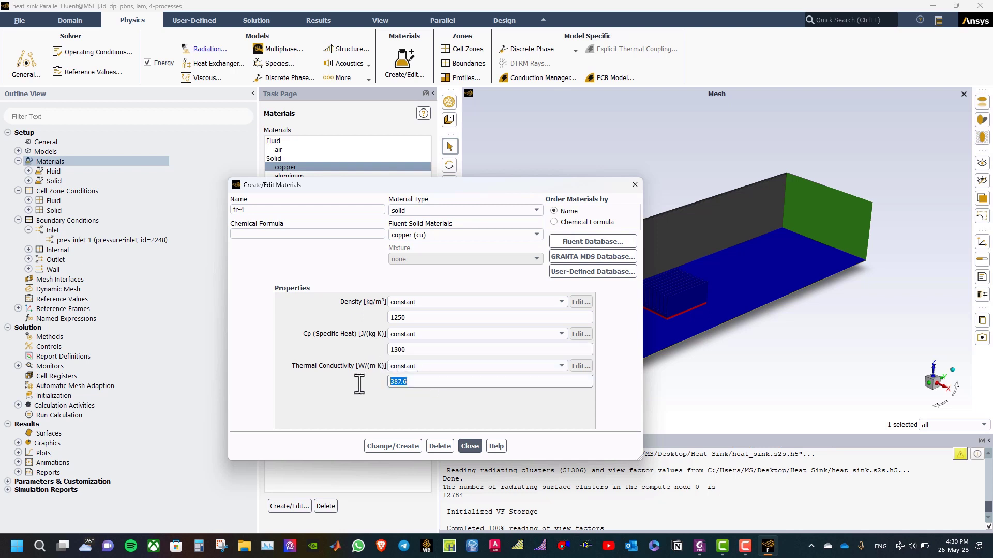
{"action": "type", "text": "0.35"}
Create fr-4 as a new material without overwriting copper.
{"action": "left_click", "coordinate": [388, 443]}
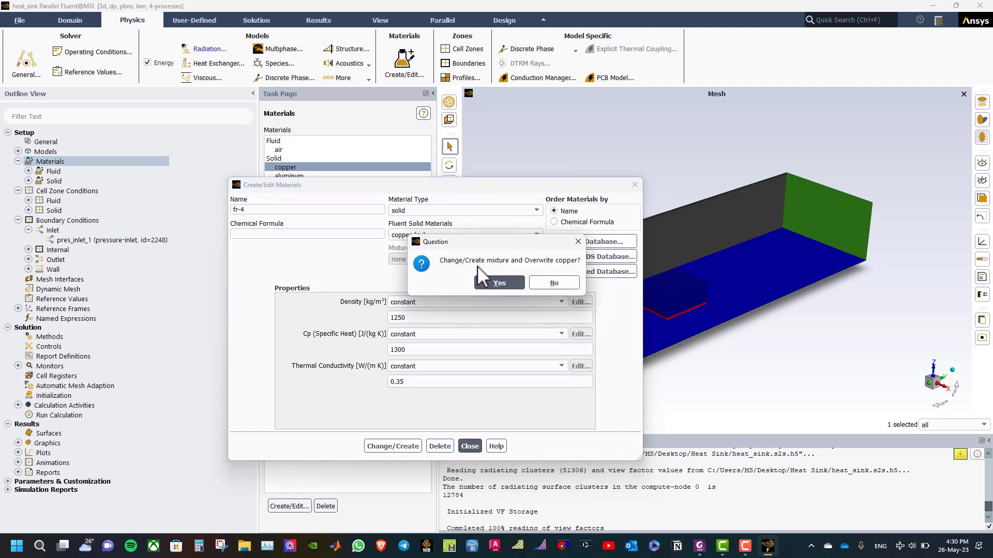
{"action": "left_click", "coordinate": [546, 280]}
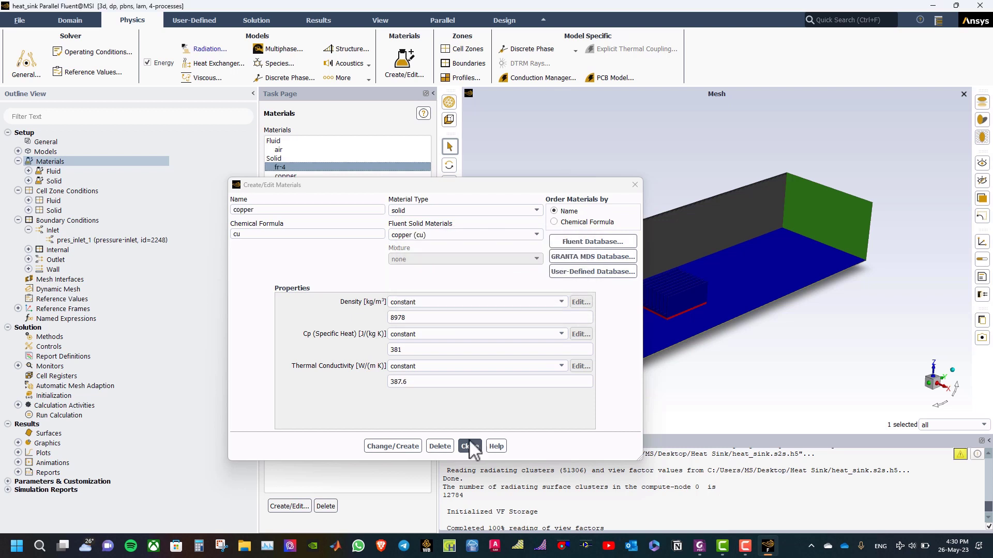
{"action": "left_click", "coordinate": [462, 446]}
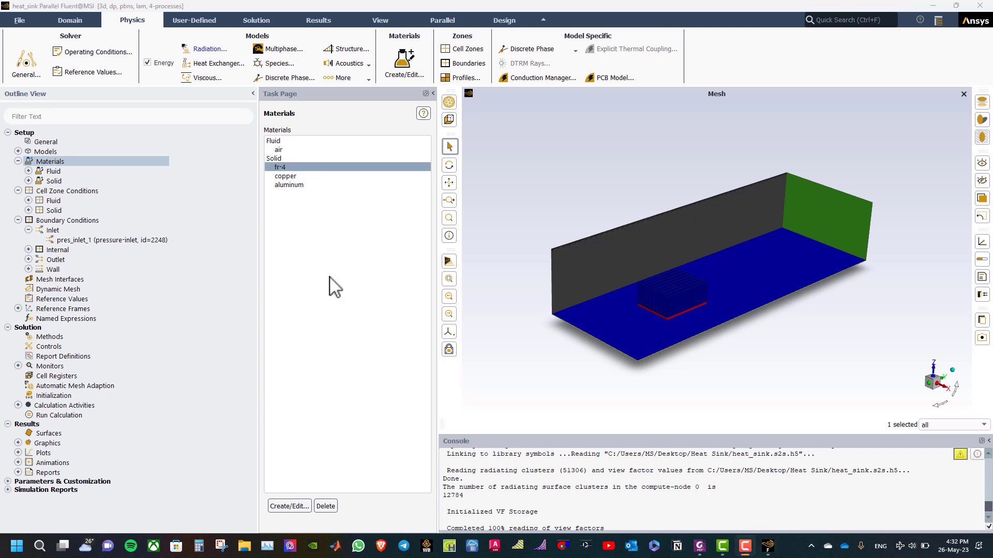
{"action": "double_click", "coordinate": [292, 176]}
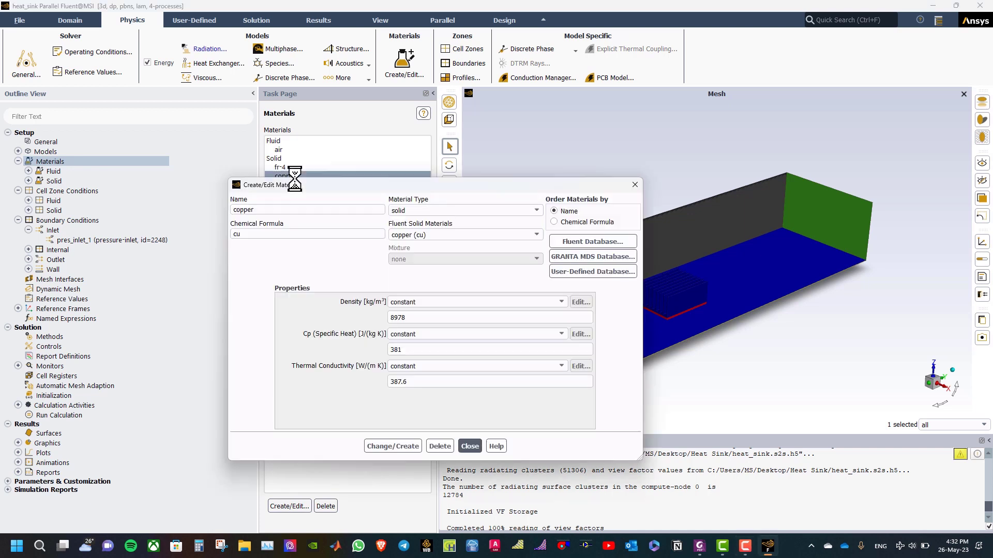
Rename the material to component, clear its formula, and enter density 1900, Cp 795, conductivity 10.
{"action": "double_click", "coordinate": [294, 210]}
{"action": "type", "text": "component"}
{"action": "double_click", "coordinate": [239, 235]}
{"action": "key", "text": "BackSpace"}
{"action": "double_click", "coordinate": [391, 317]}
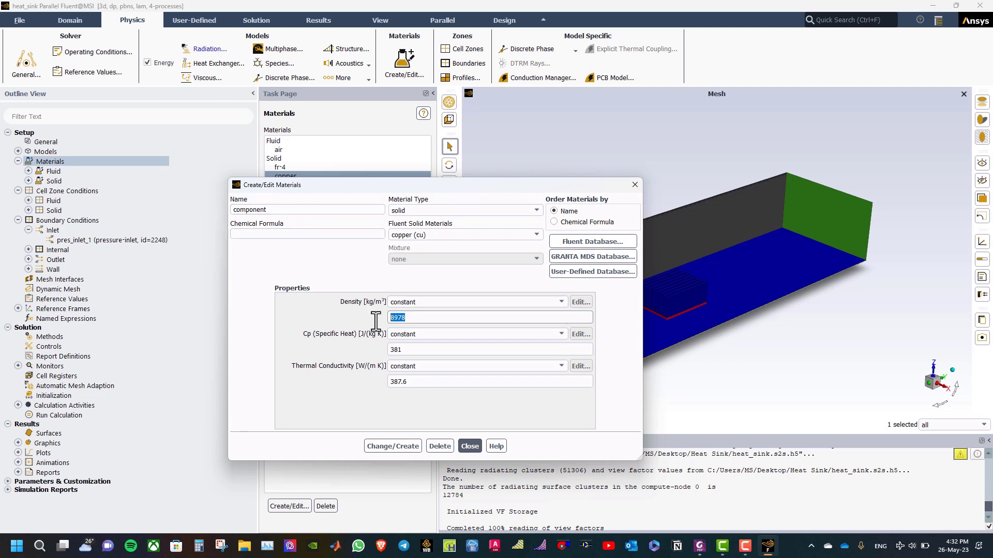
{"action": "type", "text": "1900"}
{"action": "double_click", "coordinate": [480, 349]}
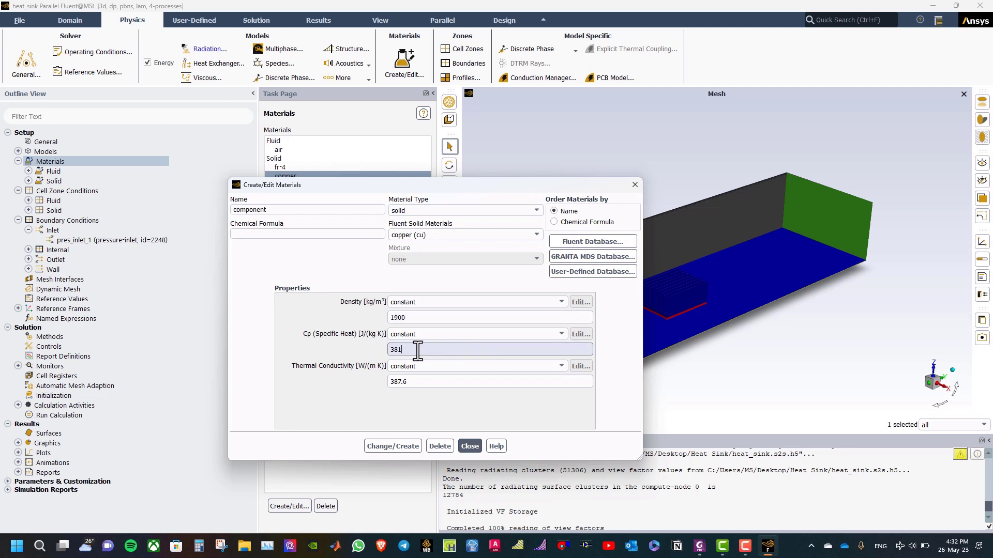
{"action": "type", "text": "7"}
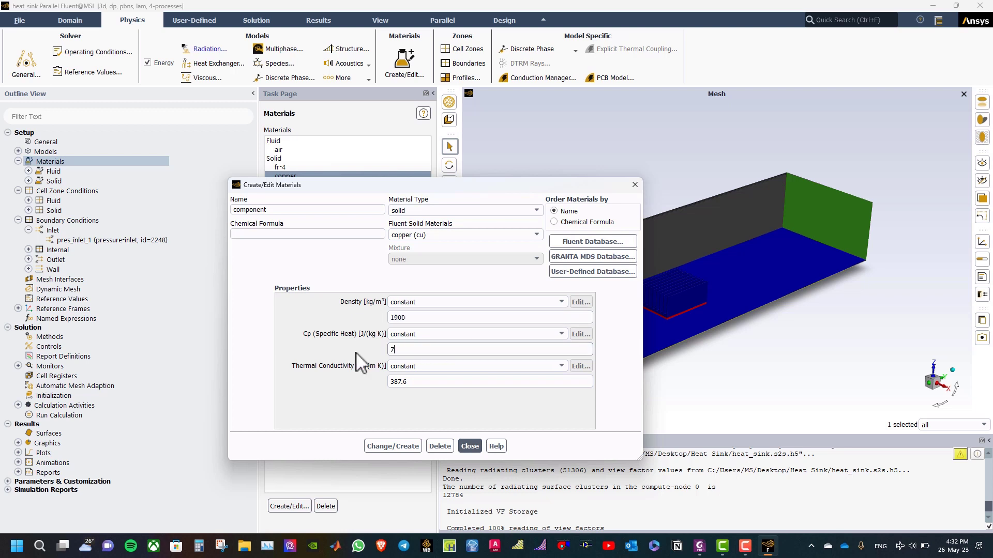
{"action": "type", "text": "95"}
{"action": "double_click", "coordinate": [421, 382]}
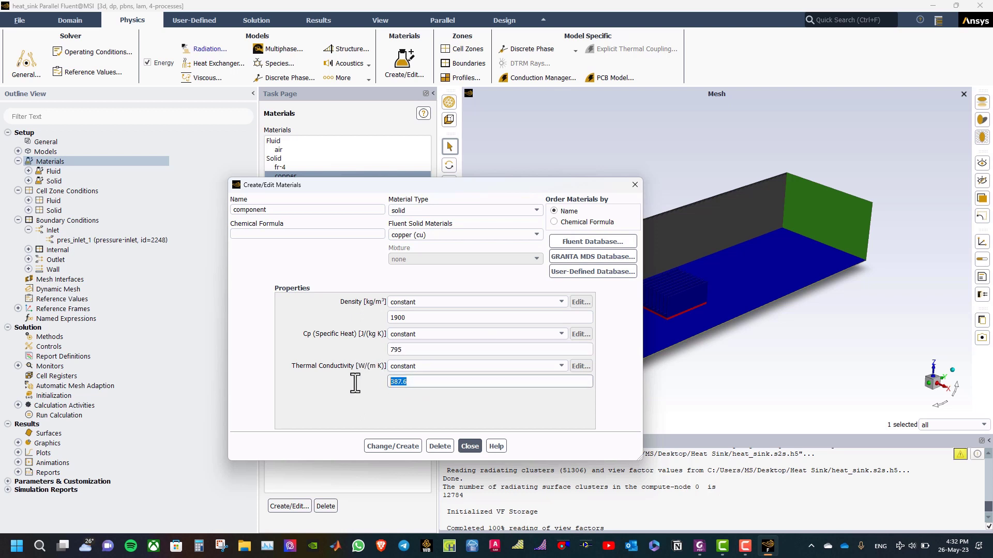
{"action": "type", "text": "10"}
Create component as a new material, keeping copper unchanged.
{"action": "left_click", "coordinate": [392, 439]}
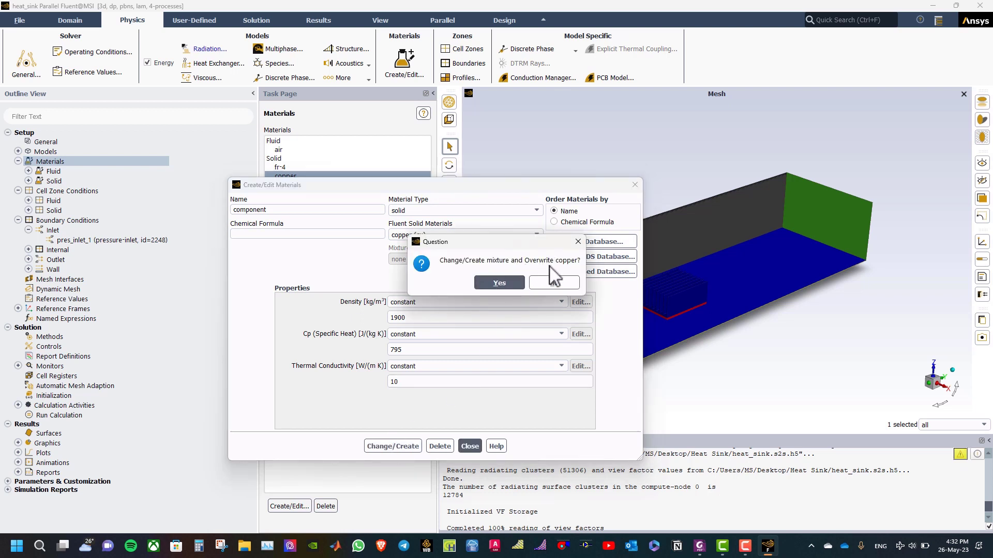
{"action": "left_click", "coordinate": [544, 283]}
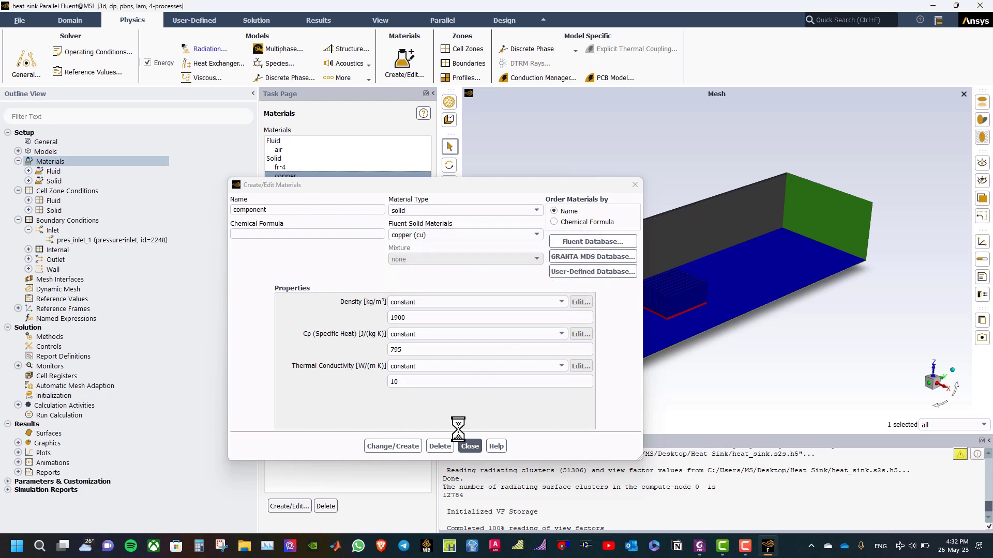
{"action": "left_click", "coordinate": [470, 446]}
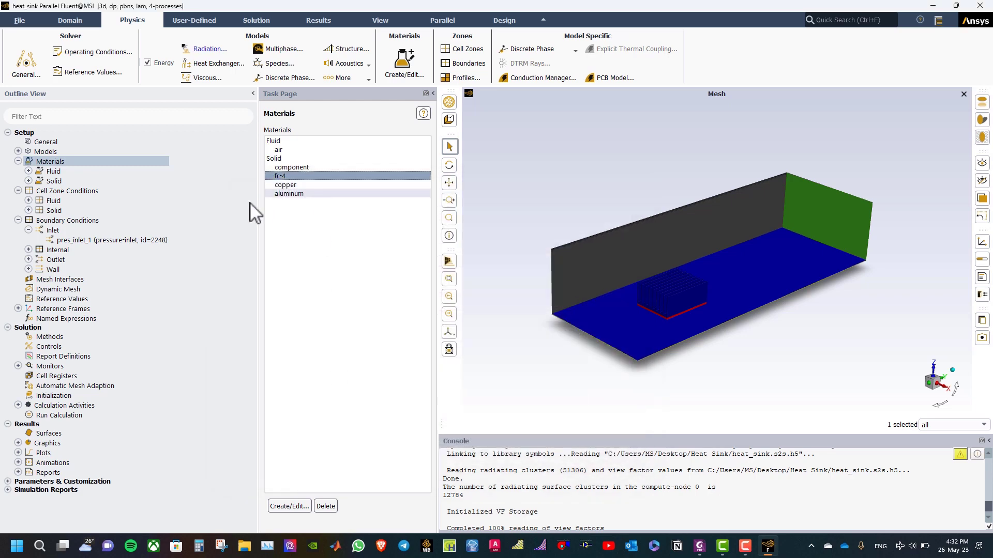
Assign fr-4 as the solid_board zone's material.
{"action": "double_click", "coordinate": [47, 191]}
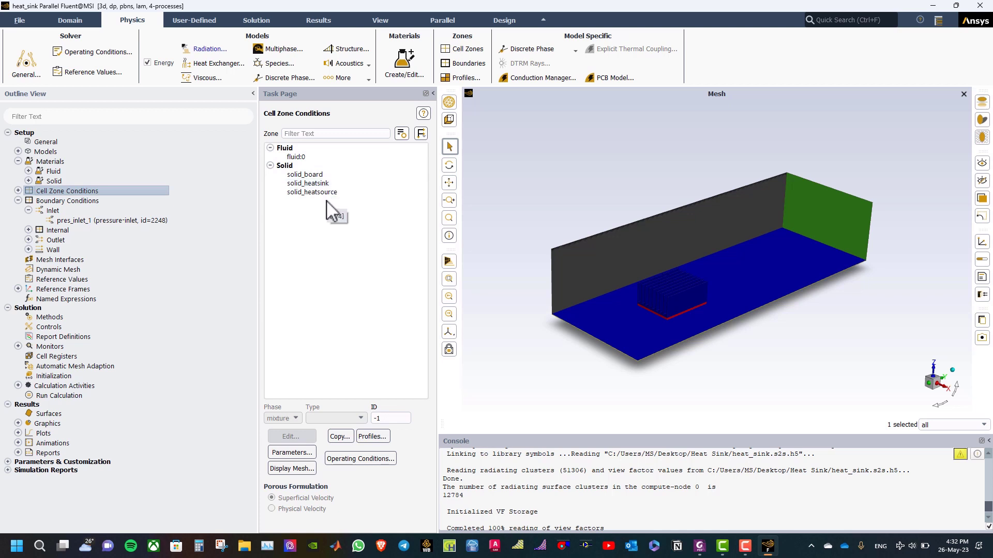
{"action": "left_click", "coordinate": [327, 175]}
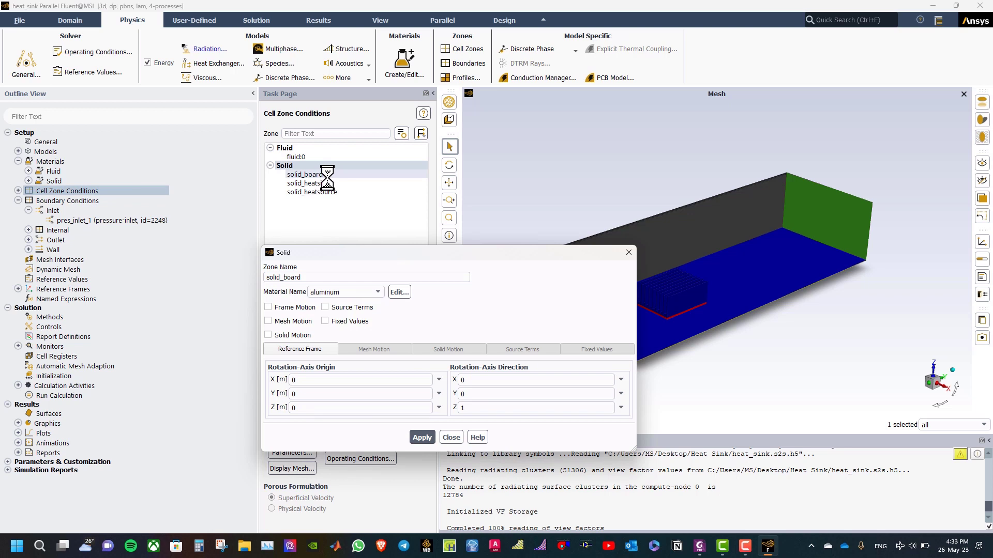
{"action": "left_click", "coordinate": [331, 292]}
{"action": "left_click", "coordinate": [324, 308]}
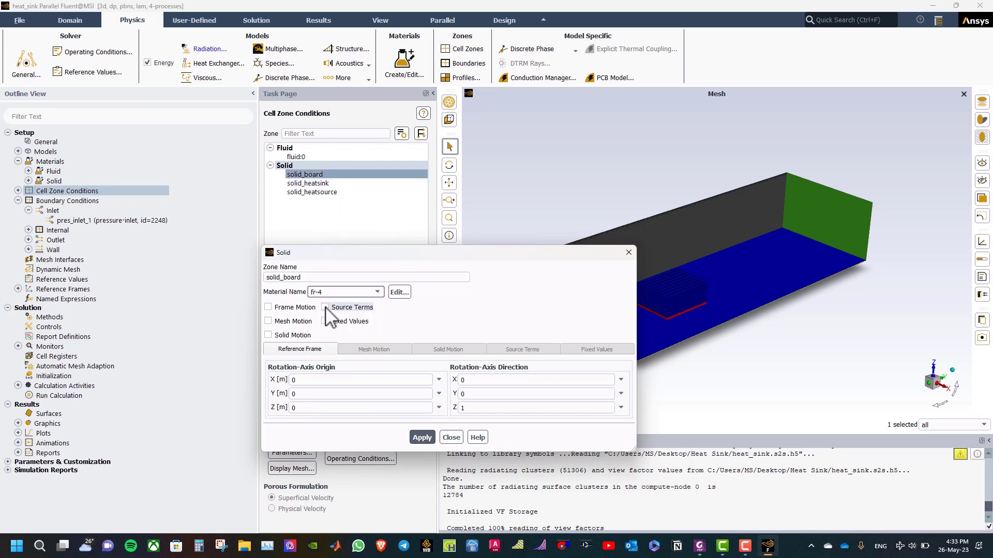
{"action": "left_click", "coordinate": [422, 438]}
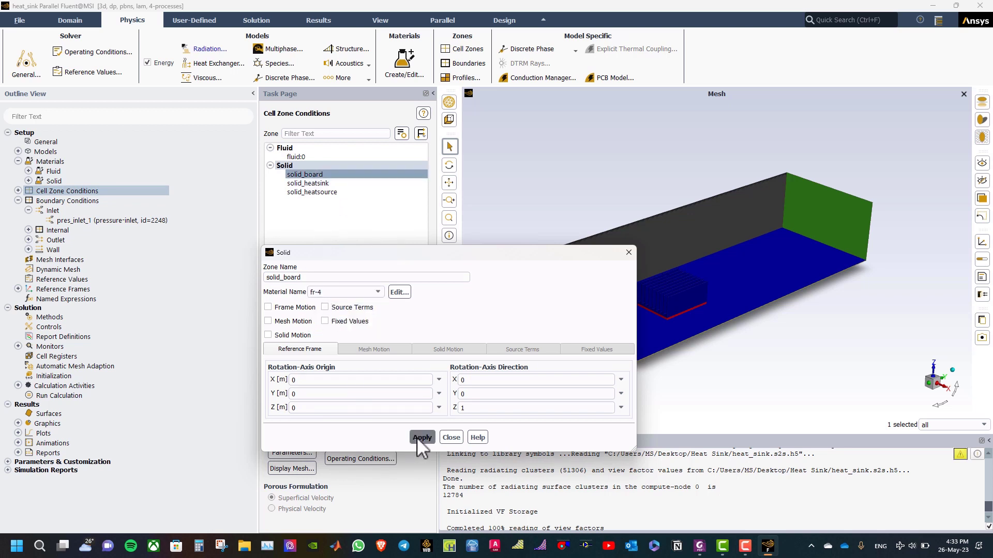
{"action": "left_click", "coordinate": [451, 437]}
Assign copper as the solid_heatsink zone's material.
{"action": "left_click", "coordinate": [307, 183]}
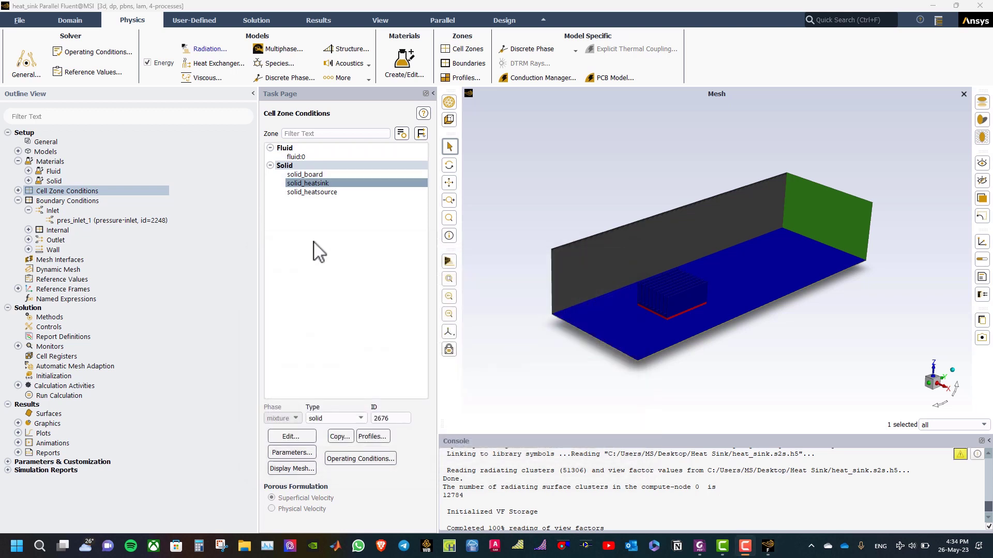
{"action": "double_click", "coordinate": [324, 183]}
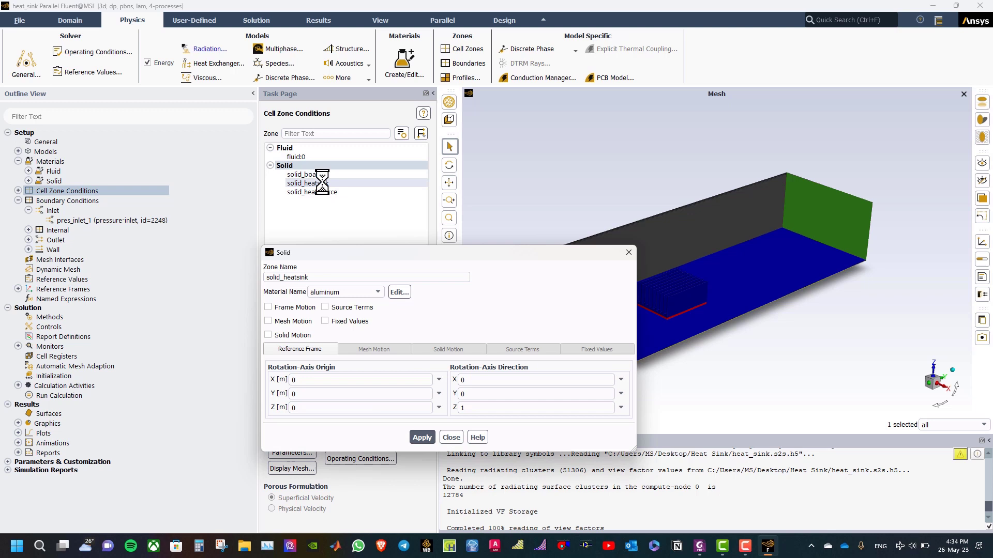
{"action": "left_click", "coordinate": [344, 292]}
{"action": "left_click", "coordinate": [321, 319]}
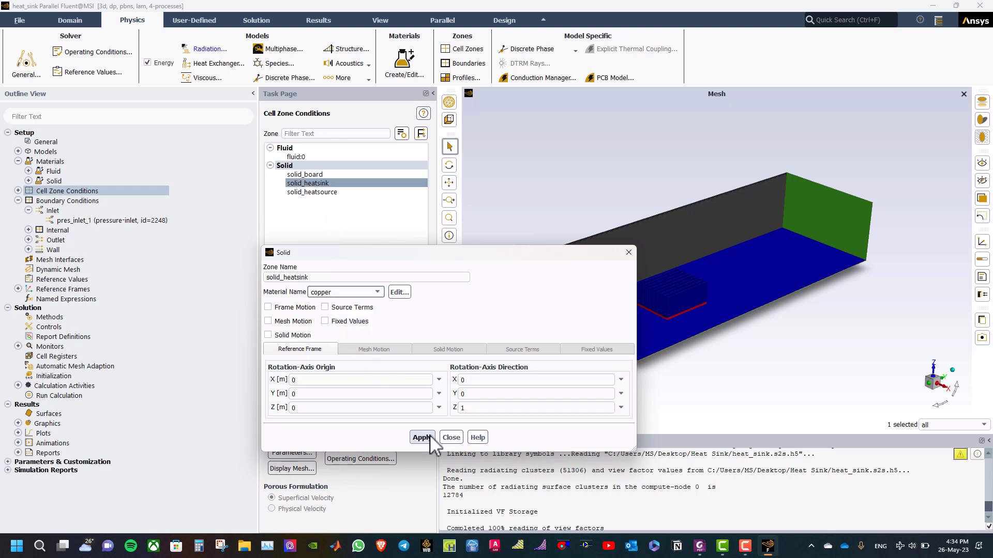
{"action": "left_click", "coordinate": [423, 438]}
{"action": "left_click", "coordinate": [449, 437]}
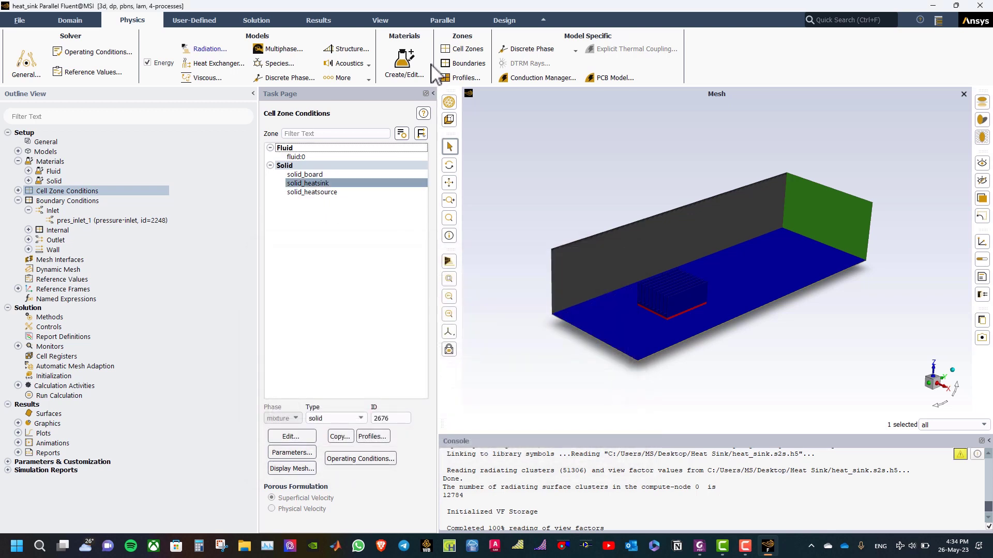
{"action": "left_click", "coordinate": [319, 192]}
Set the solid_heatsource zone's material to component and enable Source Terms.
{"action": "double_click", "coordinate": [319, 193]}
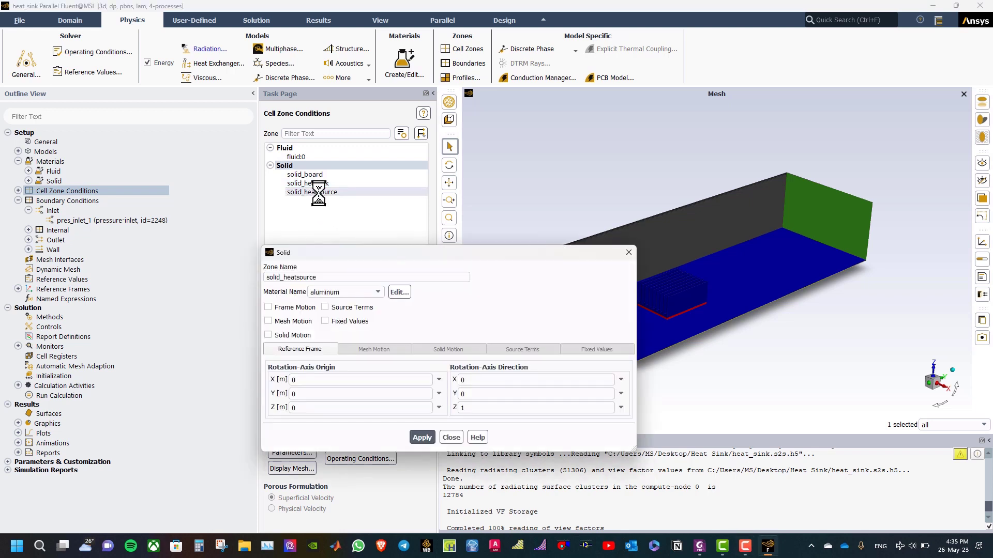
{"action": "left_click", "coordinate": [344, 293]}
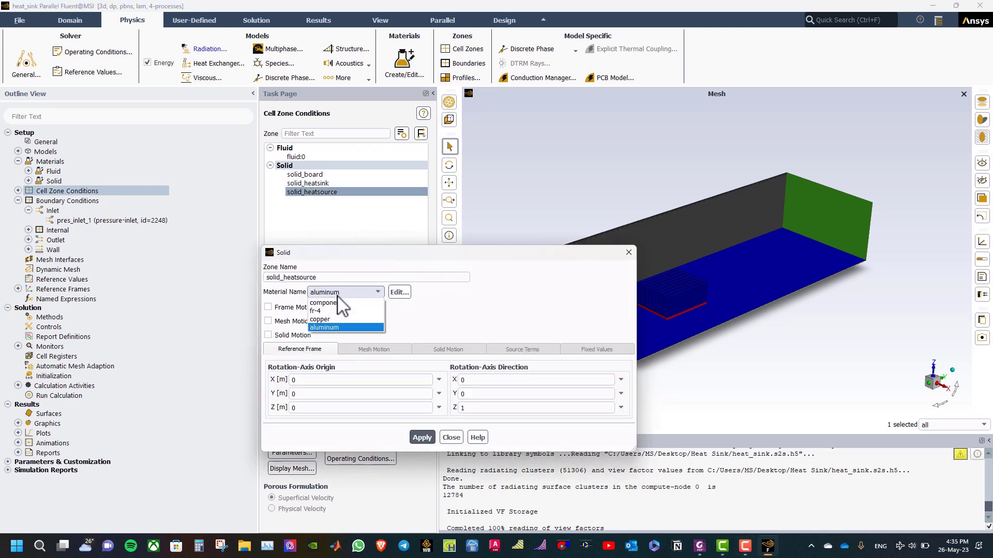
{"action": "left_click", "coordinate": [338, 309]}
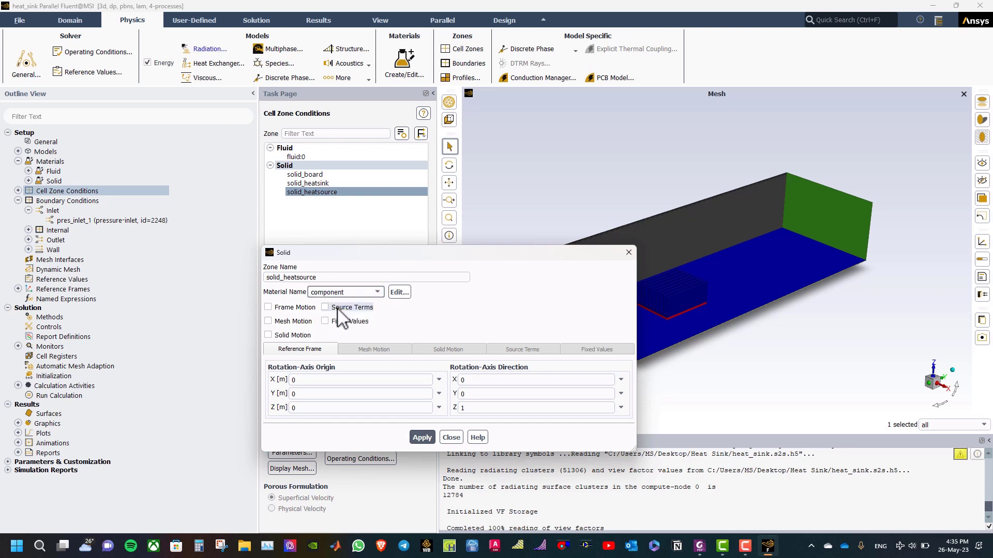
{"action": "left_click", "coordinate": [339, 309]}
{"action": "left_click", "coordinate": [521, 350]}
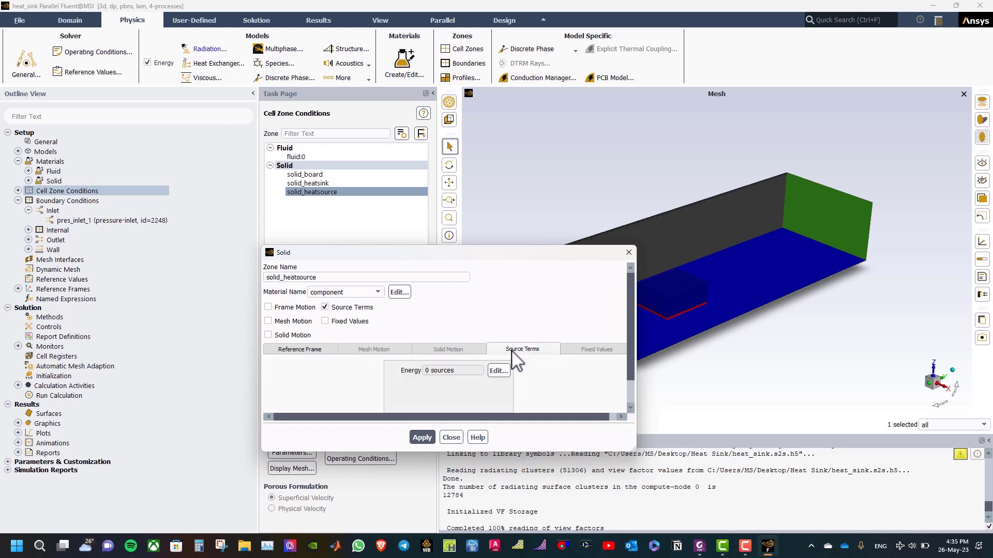
Set the number of energy sources for the zone to 1.
{"action": "left_click", "coordinate": [495, 370]}
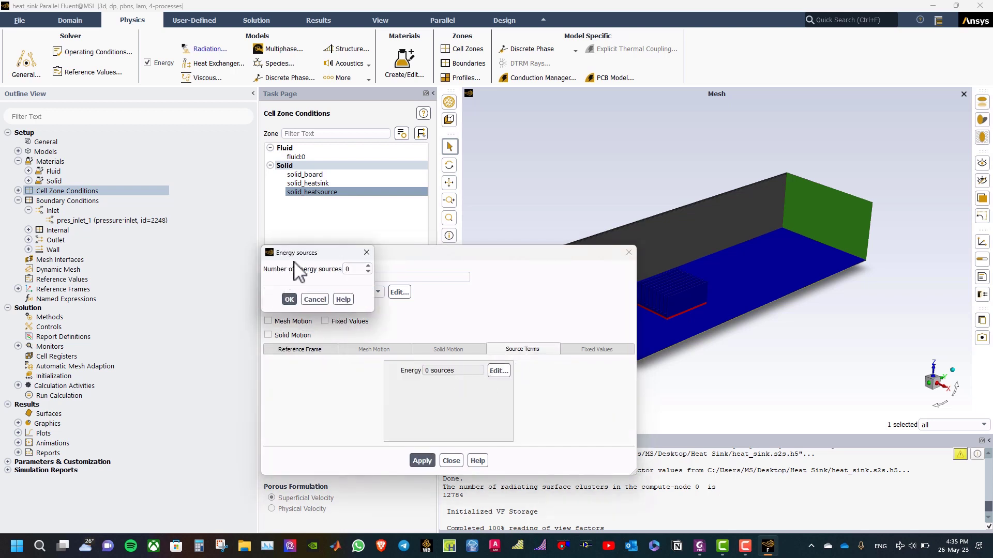
{"action": "double_click", "coordinate": [356, 270]}
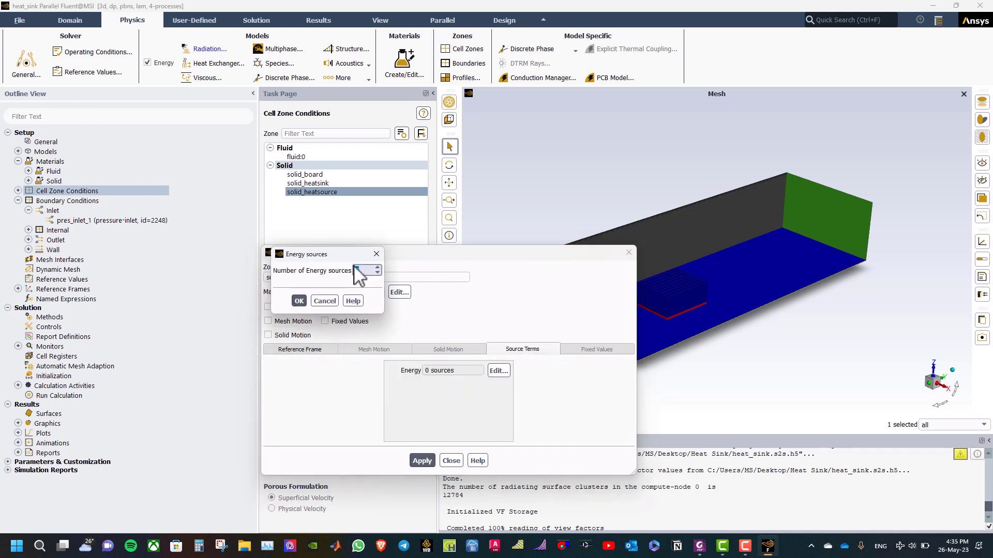
{"action": "type", "text": "1"}
{"action": "left_click", "coordinate": [299, 301]}
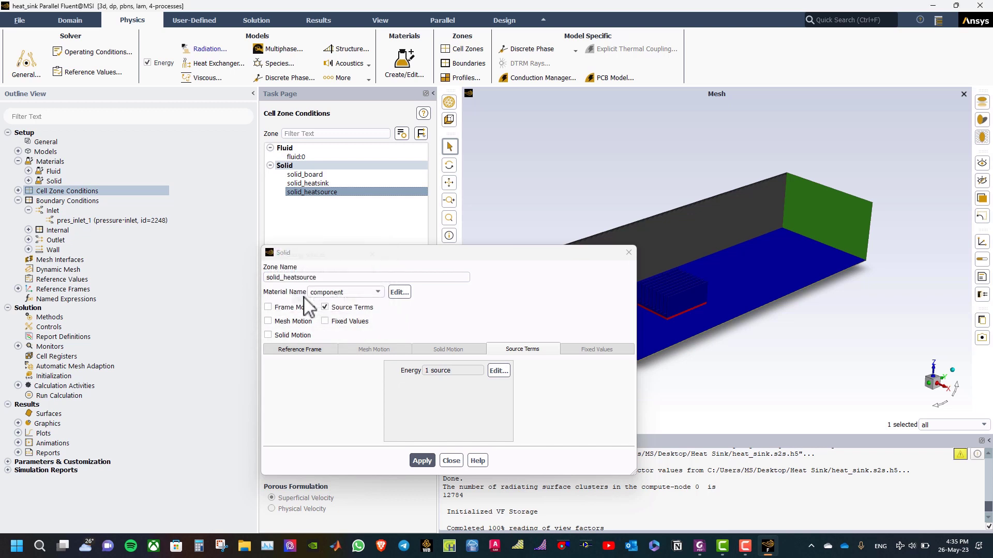
Make the energy source a constant 635000 W/m³ and apply the zone settings.
{"action": "left_click", "coordinate": [498, 371]}
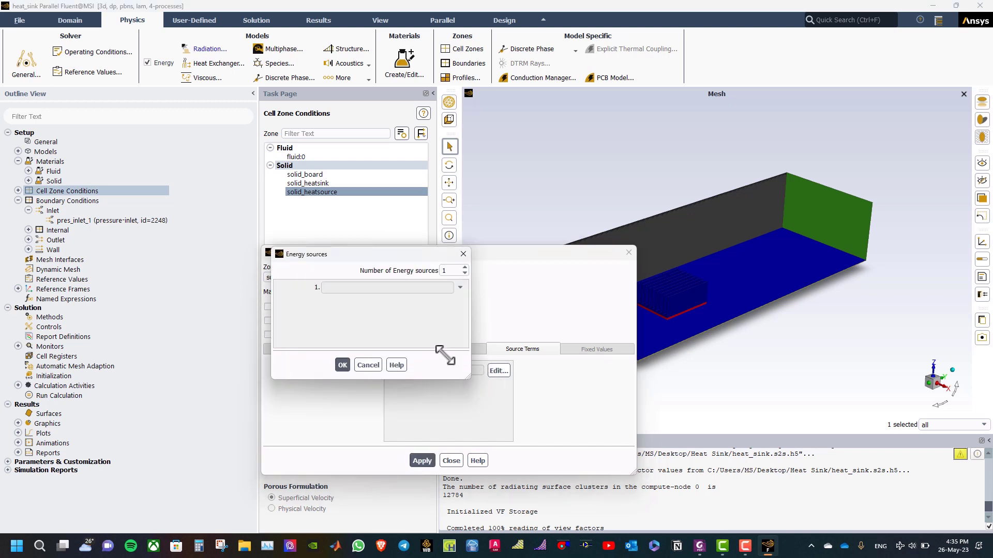
{"action": "left_click", "coordinate": [460, 287]}
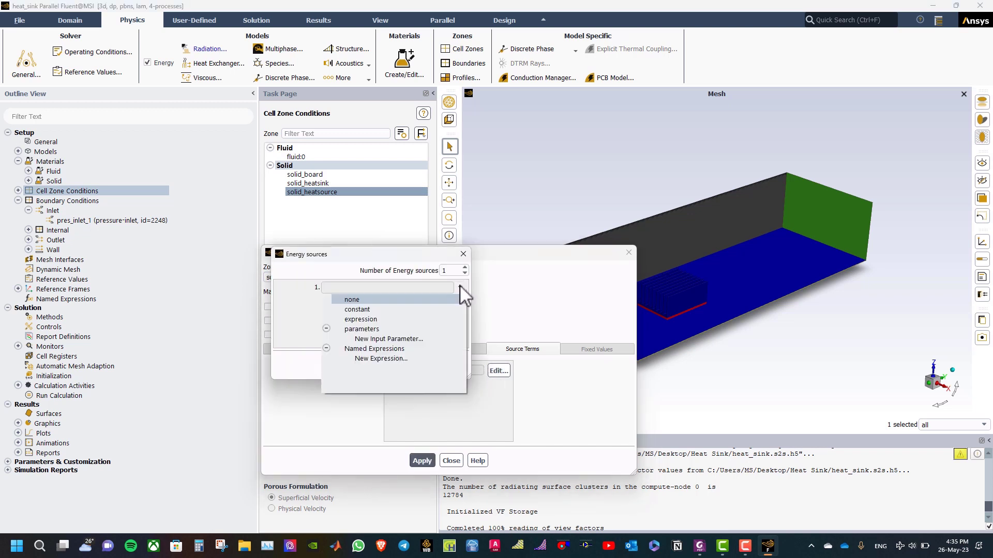
{"action": "left_click", "coordinate": [400, 308]}
{"action": "double_click", "coordinate": [346, 288]}
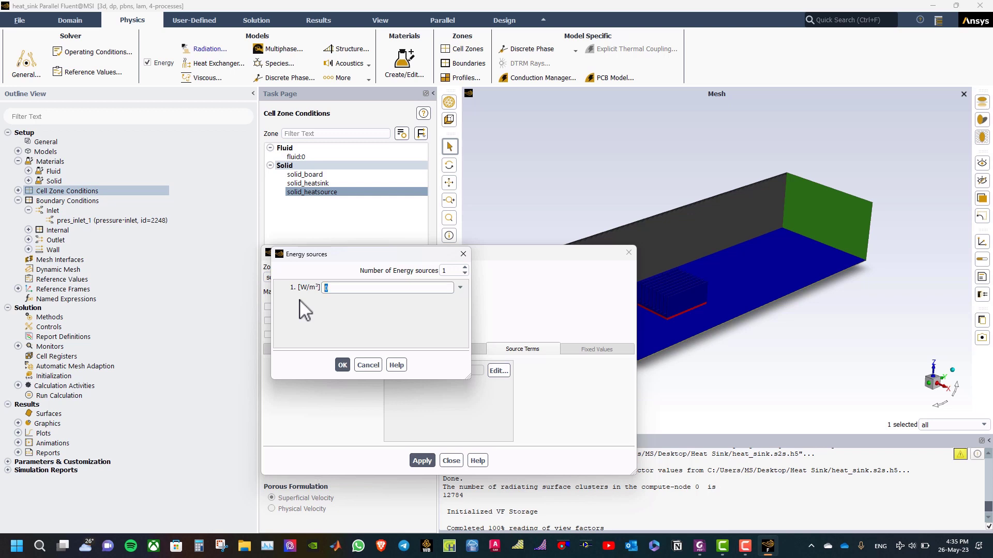
{"action": "type", "text": "635000"}
{"action": "left_click", "coordinate": [338, 362]}
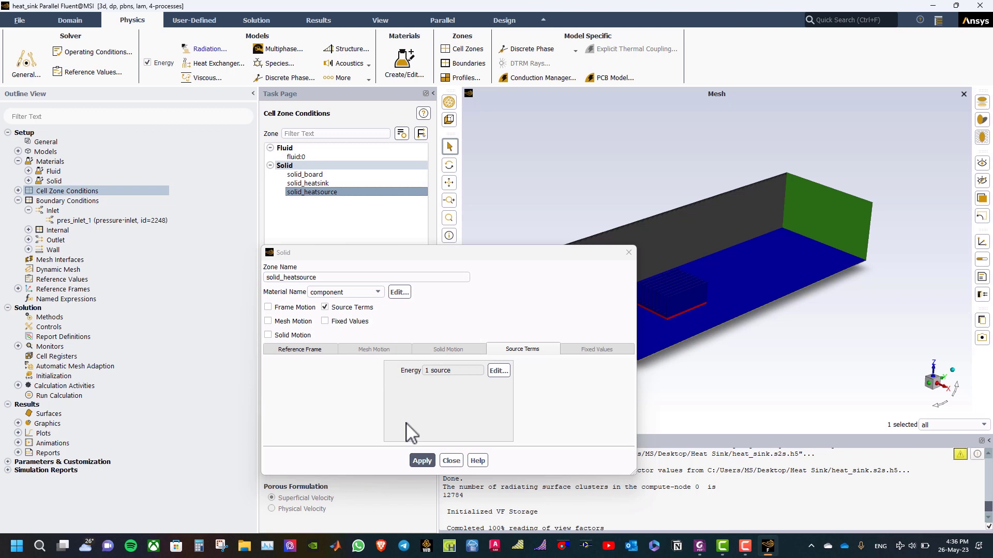
{"action": "left_click", "coordinate": [420, 461]}
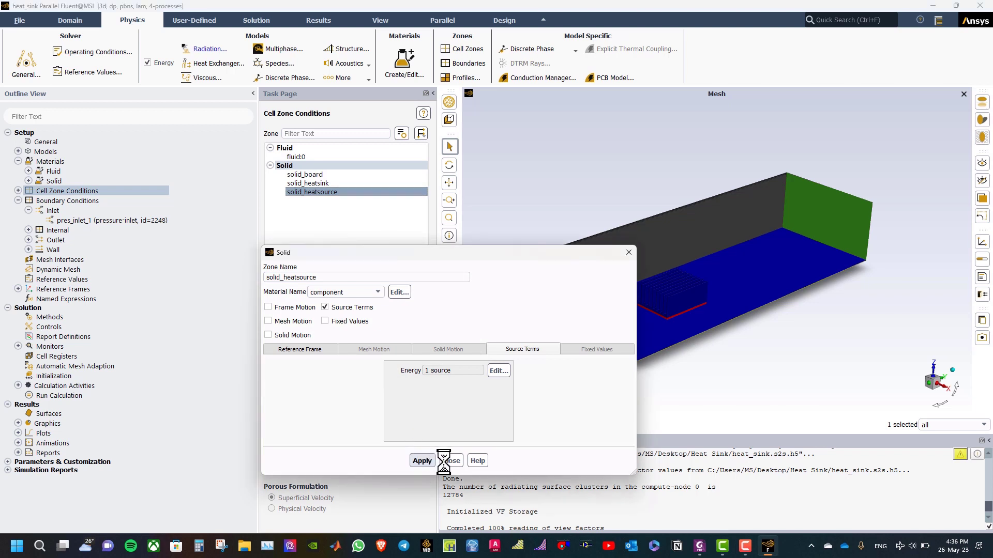
{"action": "left_click", "coordinate": [450, 461]}
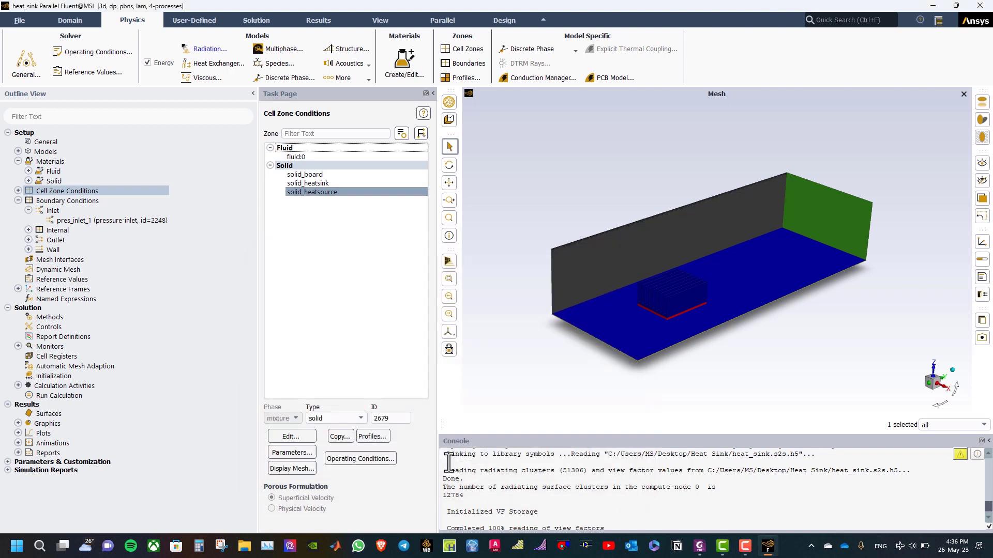
Enable gravity with Y = -9.81 m/s² and specify an operating density of 1.11 kg/m³.
{"action": "left_click", "coordinate": [97, 53]}
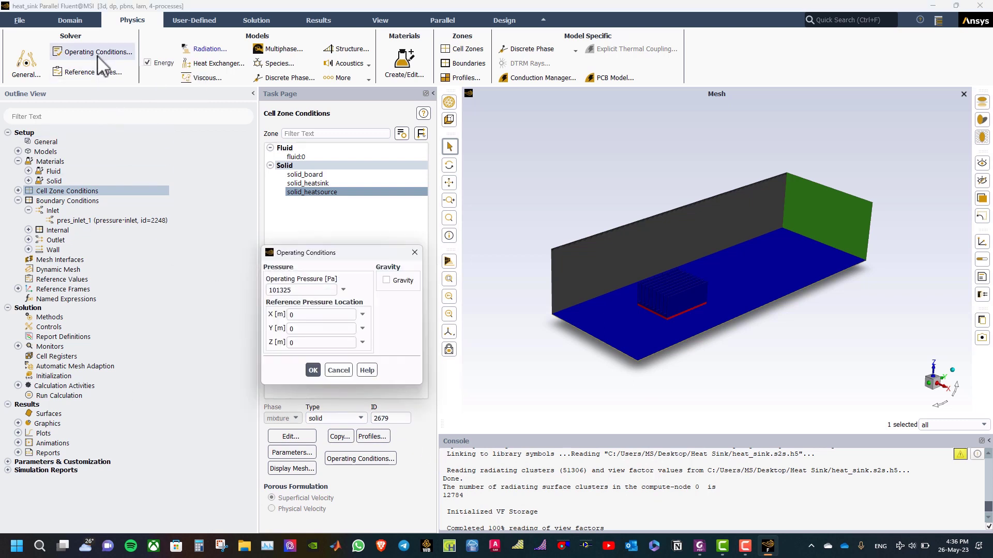
{"action": "left_click", "coordinate": [386, 280]}
{"action": "double_click", "coordinate": [414, 321]}
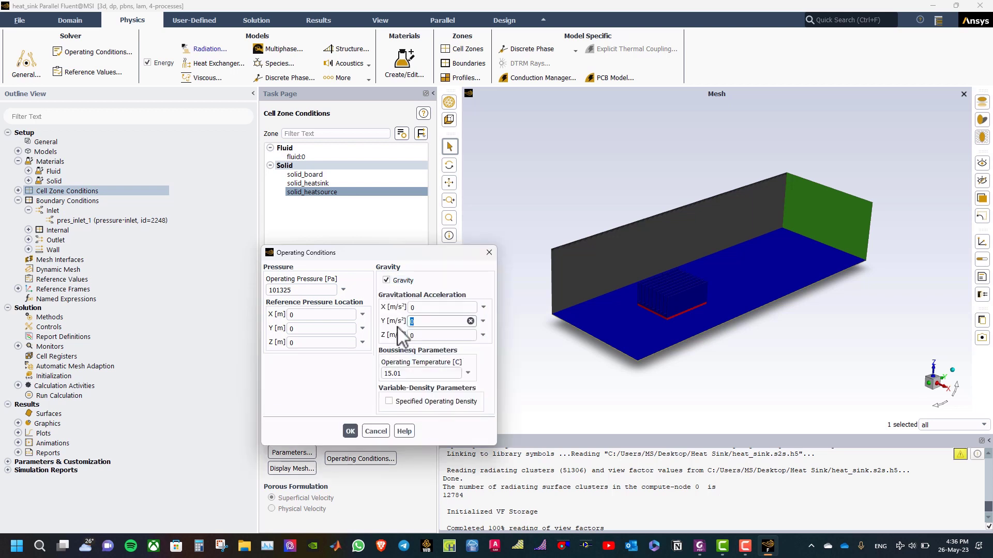
{"action": "type", "text": "-9.81"}
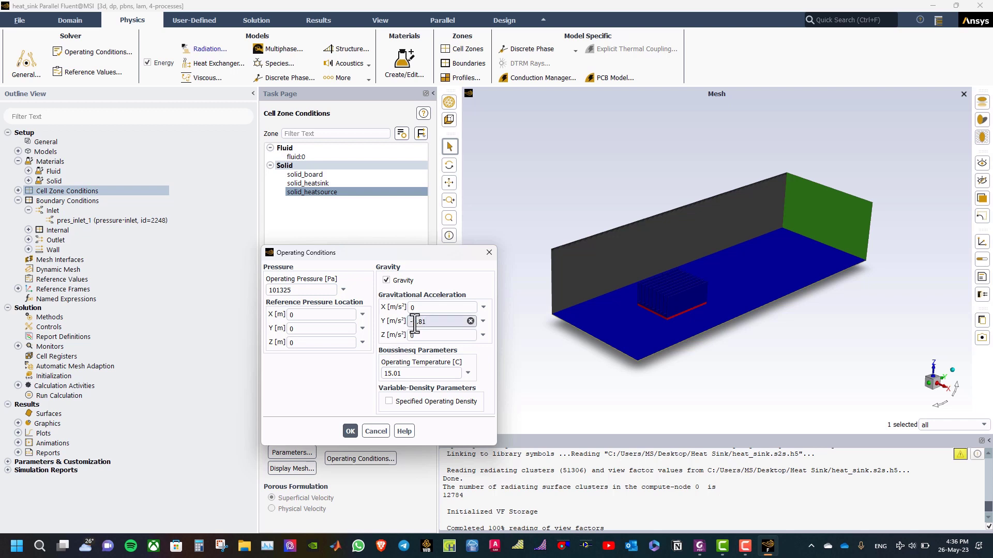
{"action": "left_click", "coordinate": [389, 402]}
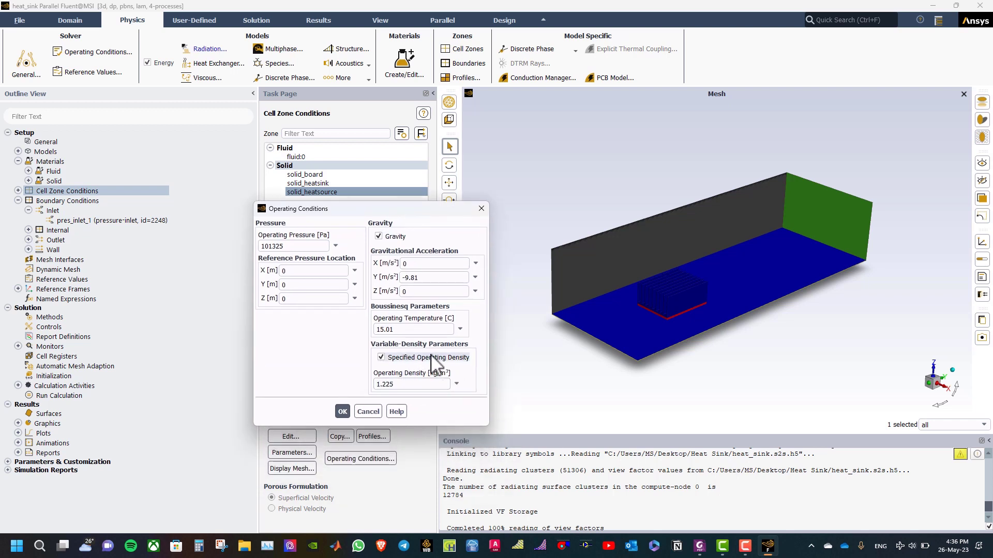
{"action": "left_click_drag", "start_coordinate": [398, 386], "coordinate": [368, 385]}
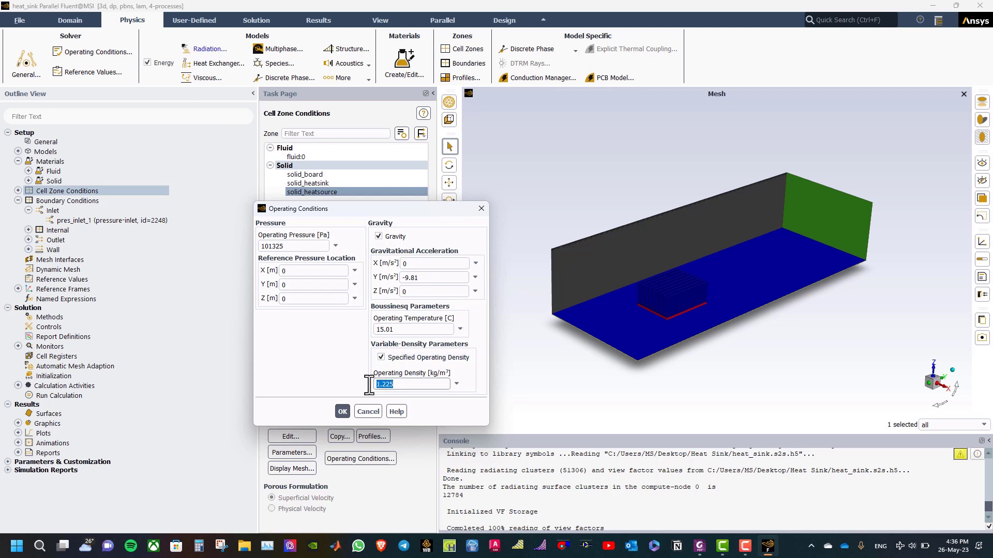
{"action": "type", "text": "1.11"}
Confirm the operating conditions and apply a new total temperature on inlet pres_inlet_1.
{"action": "left_click", "coordinate": [341, 411]}
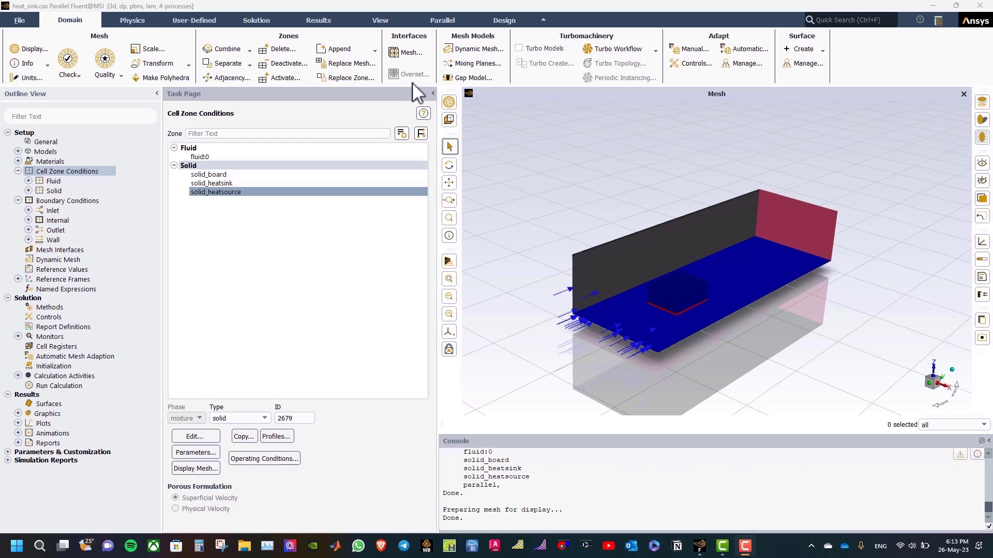
{"action": "double_click", "coordinate": [61, 200]}
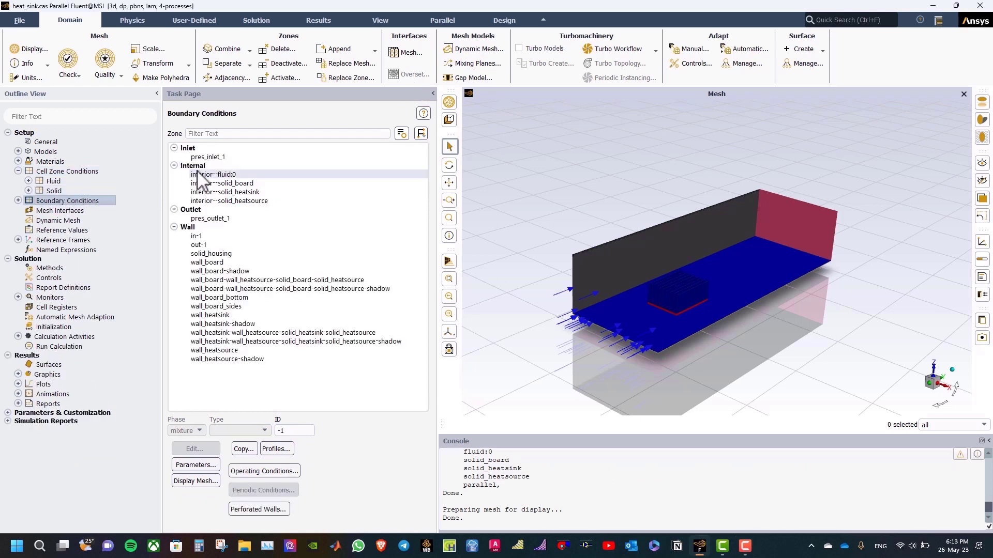
{"action": "left_click", "coordinate": [228, 157]}
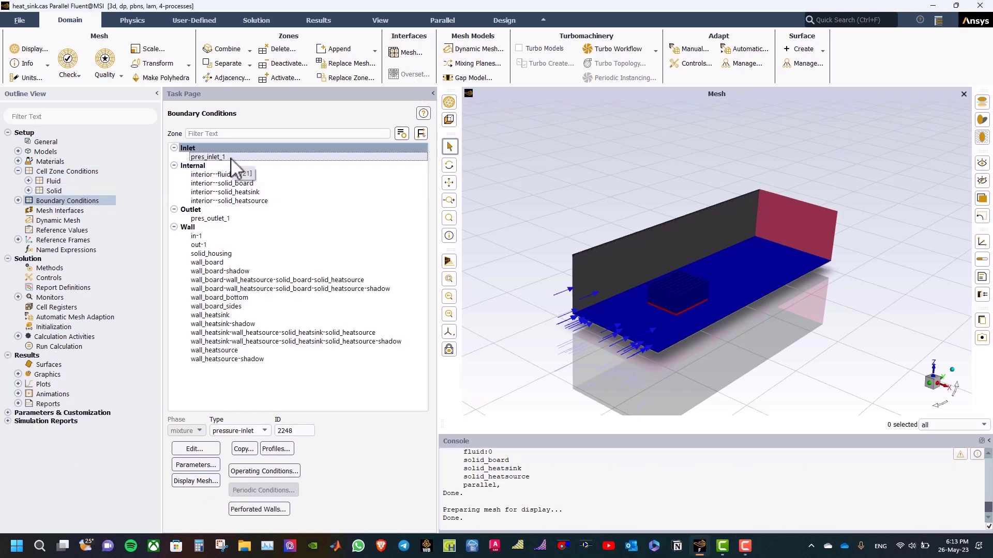
{"action": "double_click", "coordinate": [231, 158]}
{"action": "left_click", "coordinate": [222, 293]}
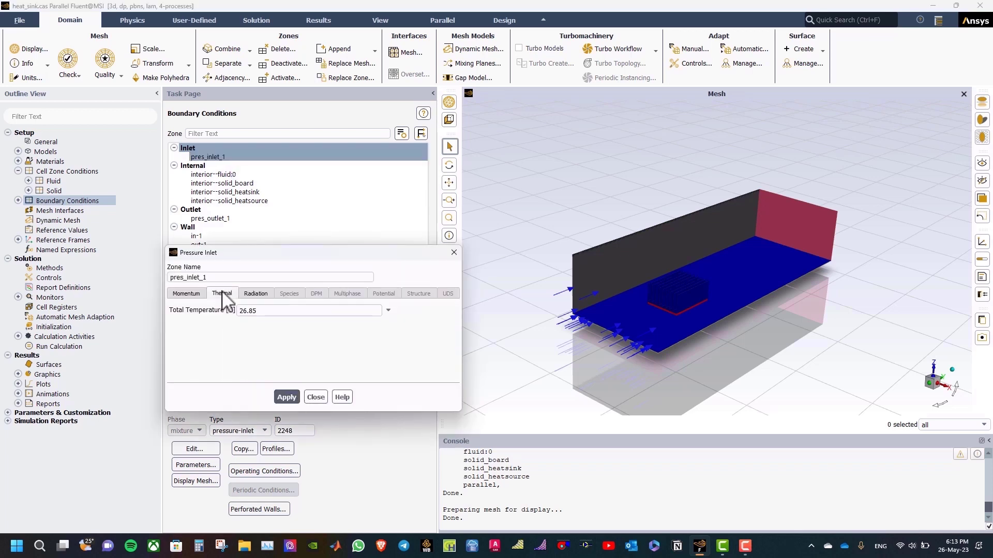
{"action": "left_click_drag", "start_coordinate": [274, 313], "coordinate": [227, 313]}
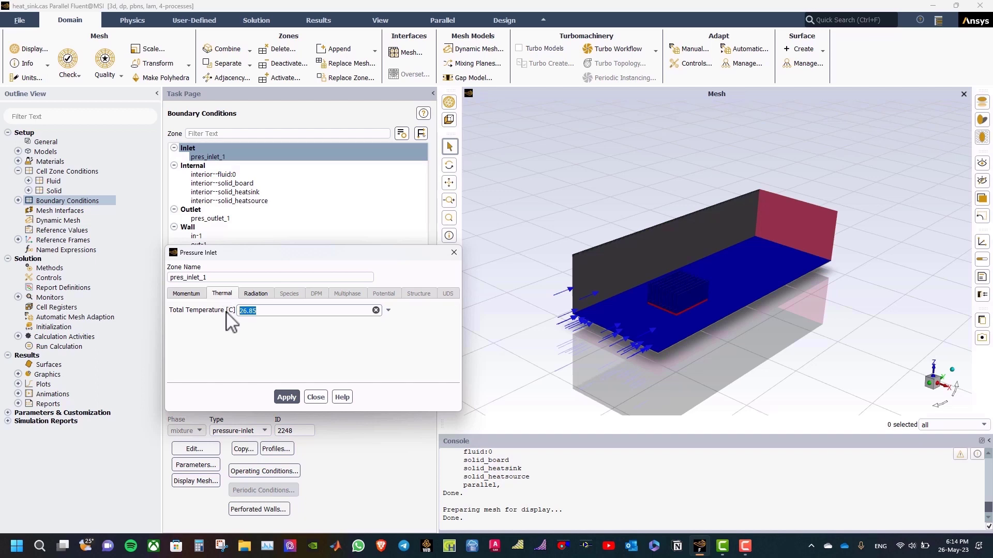
{"action": "left_click", "coordinate": [289, 396]}
Change pres_outlet_1's backflow total temperature from 26.85 to 45 °C.
{"action": "left_click", "coordinate": [313, 397]}
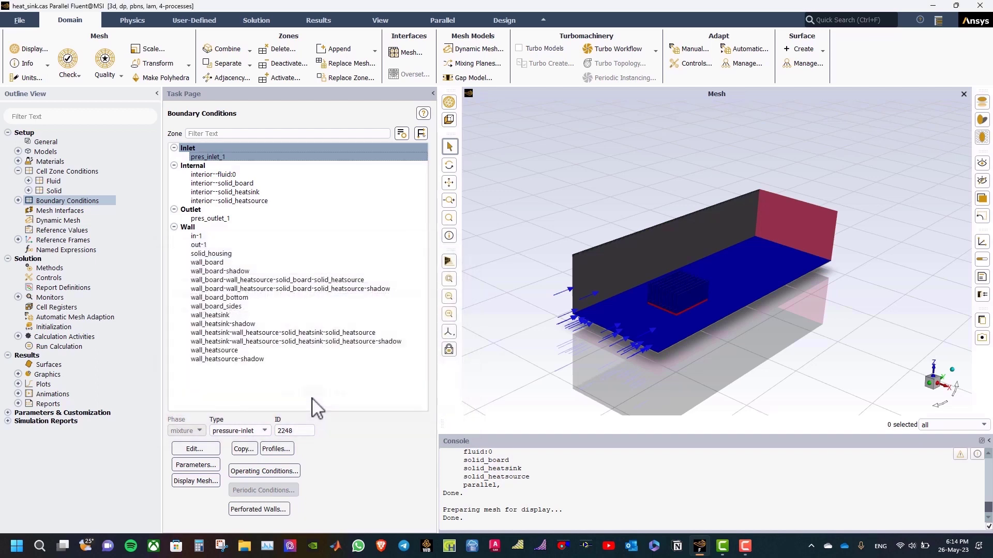
{"action": "left_click", "coordinate": [228, 219]}
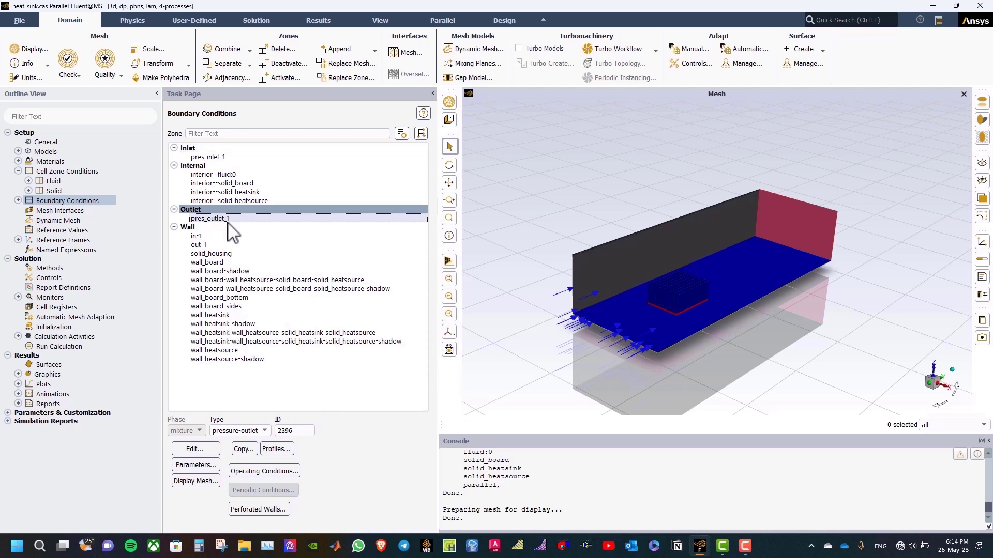
{"action": "double_click", "coordinate": [228, 219]}
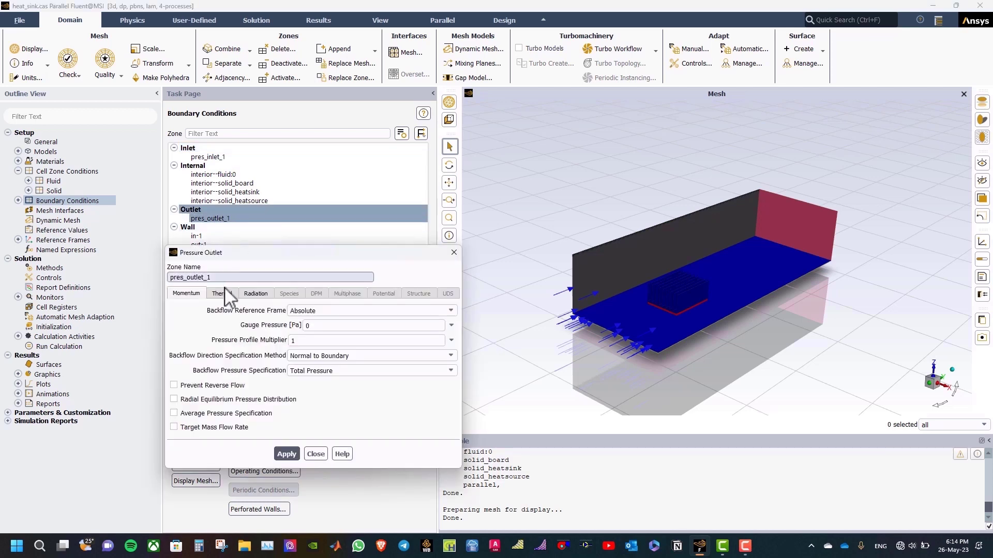
{"action": "left_click", "coordinate": [224, 293]}
{"action": "left_click_drag", "start_coordinate": [301, 310], "coordinate": [264, 315]}
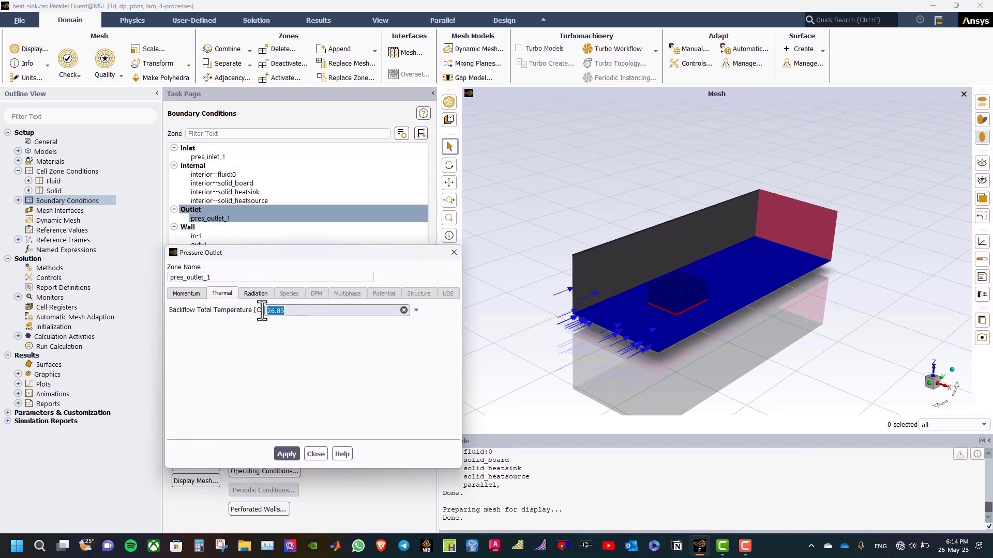
{"action": "type", "text": "45"}
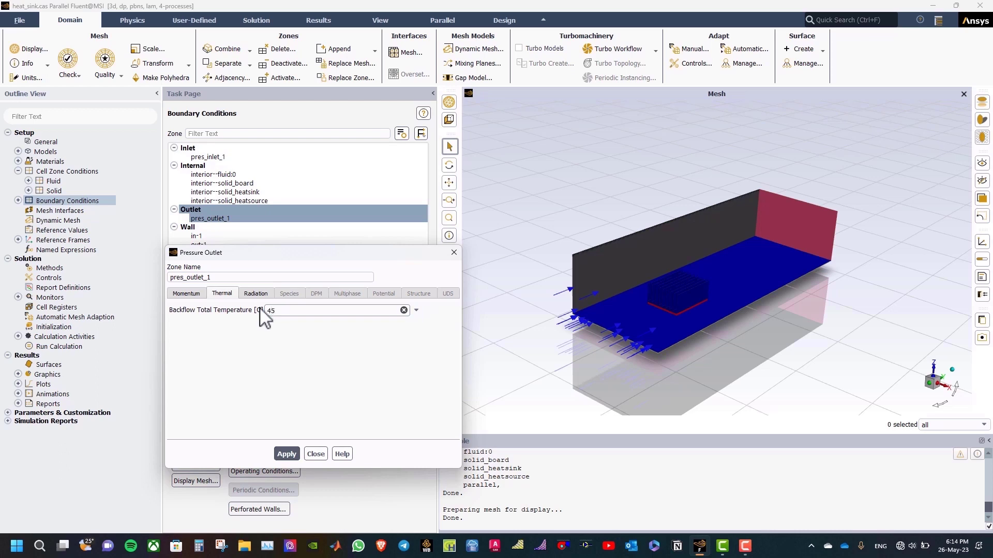
{"action": "left_click", "coordinate": [287, 454]}
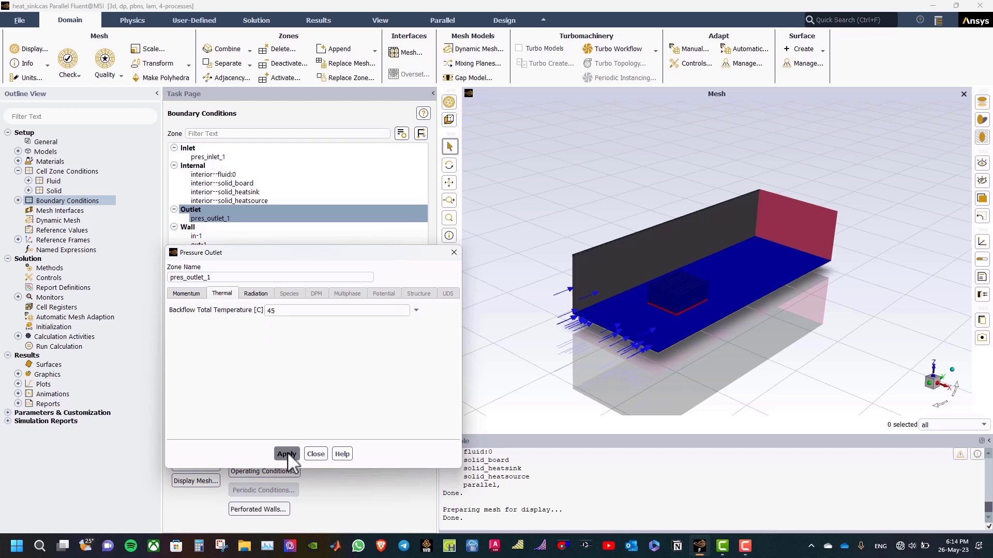
{"action": "left_click", "coordinate": [316, 454]}
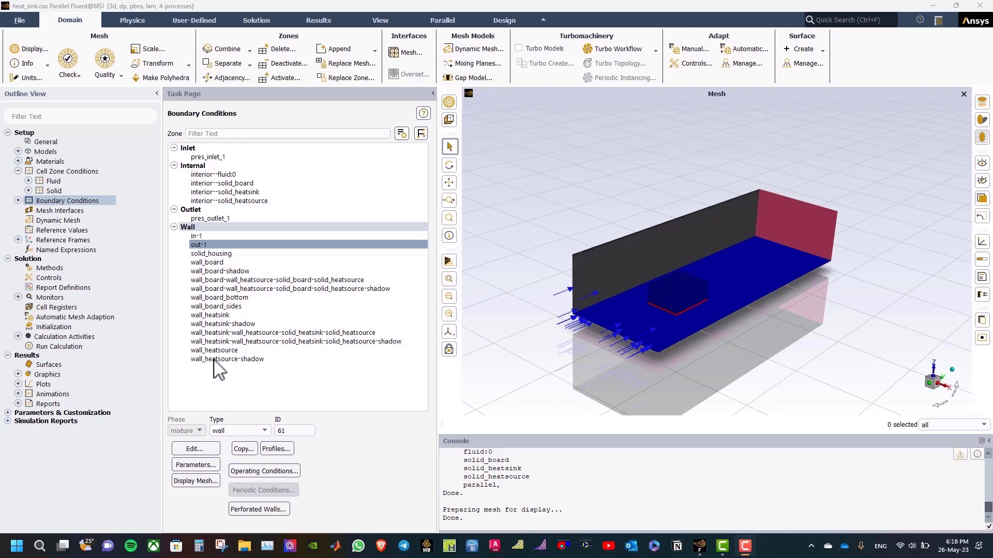
Set solid_housing's internal emissivity to 0.9 and enter 0.1 for wall_heatsource.
{"action": "left_click", "coordinate": [218, 254]}
{"action": "double_click", "coordinate": [218, 254]}
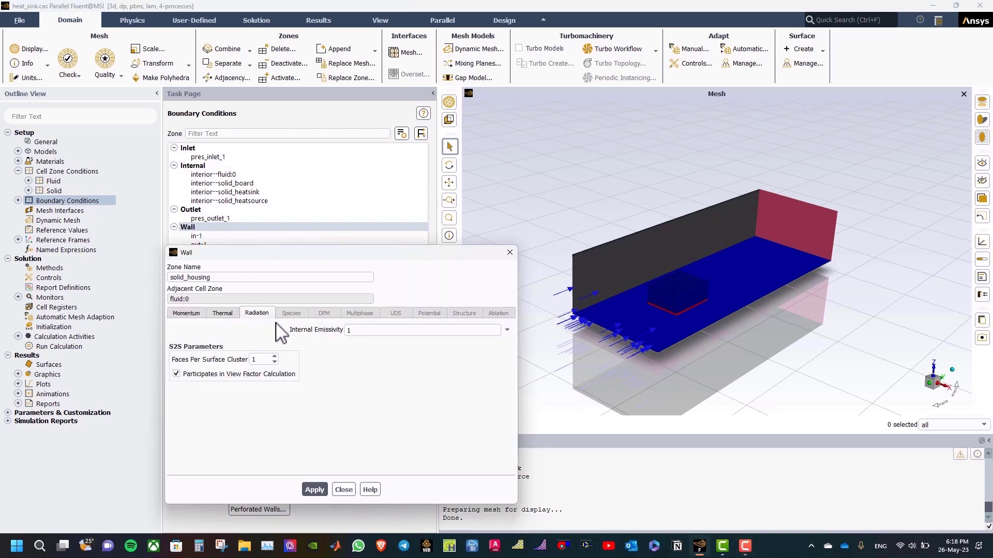
{"action": "double_click", "coordinate": [361, 329]}
{"action": "type", "text": "0.9"}
{"action": "left_click", "coordinate": [313, 489]}
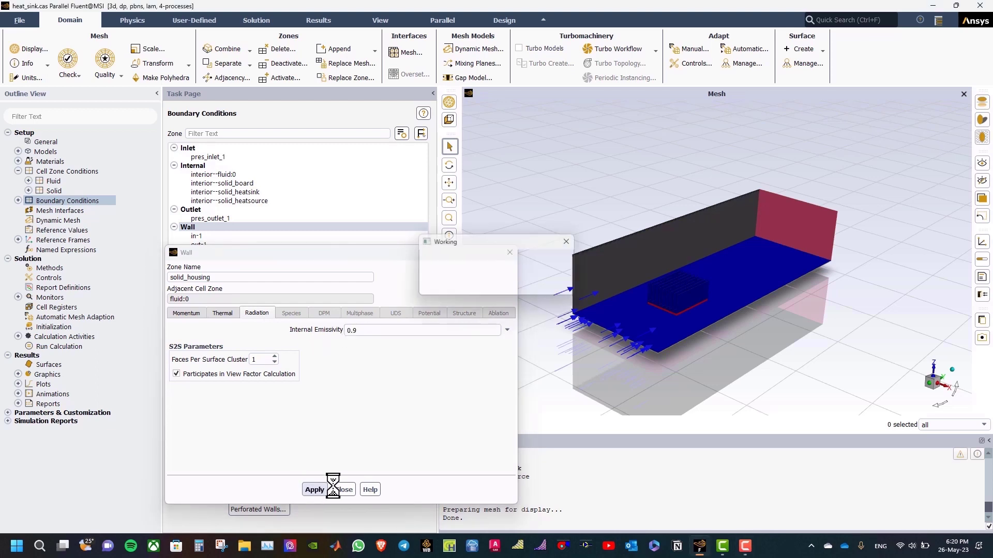
{"action": "left_click", "coordinate": [340, 488]}
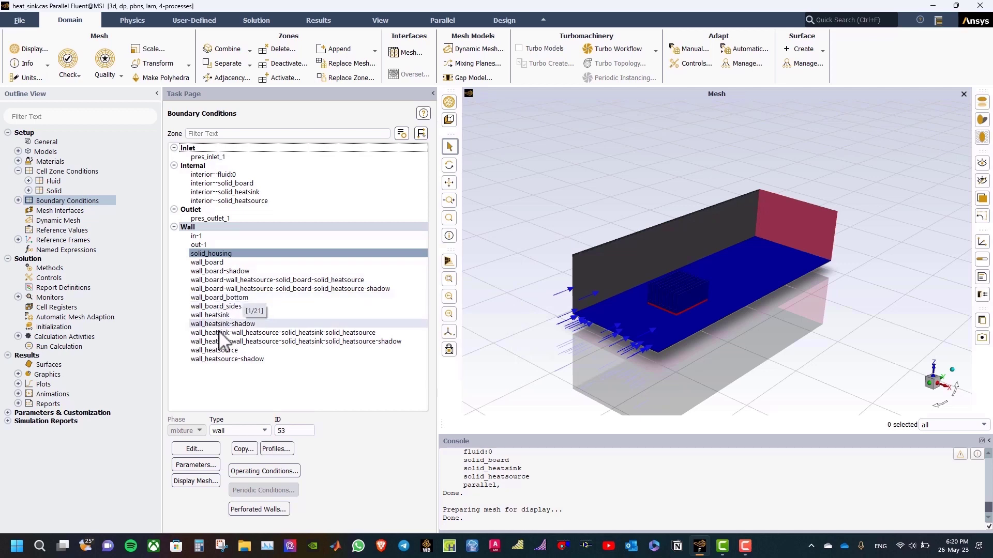
{"action": "double_click", "coordinate": [221, 350]}
{"action": "left_click", "coordinate": [256, 334]}
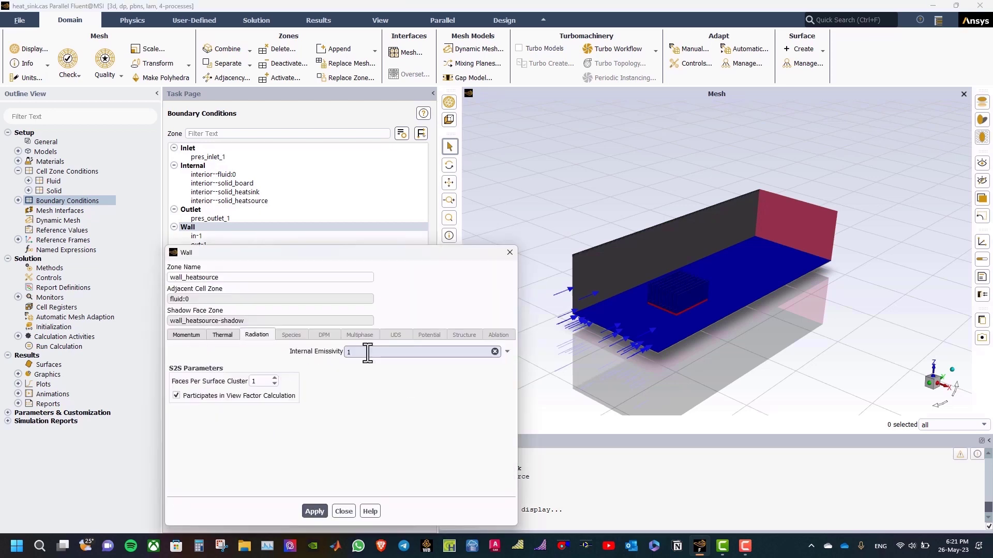
{"action": "double_click", "coordinate": [348, 352]}
{"action": "type", "text": "0.1"}
{"action": "left_click", "coordinate": [314, 512]}
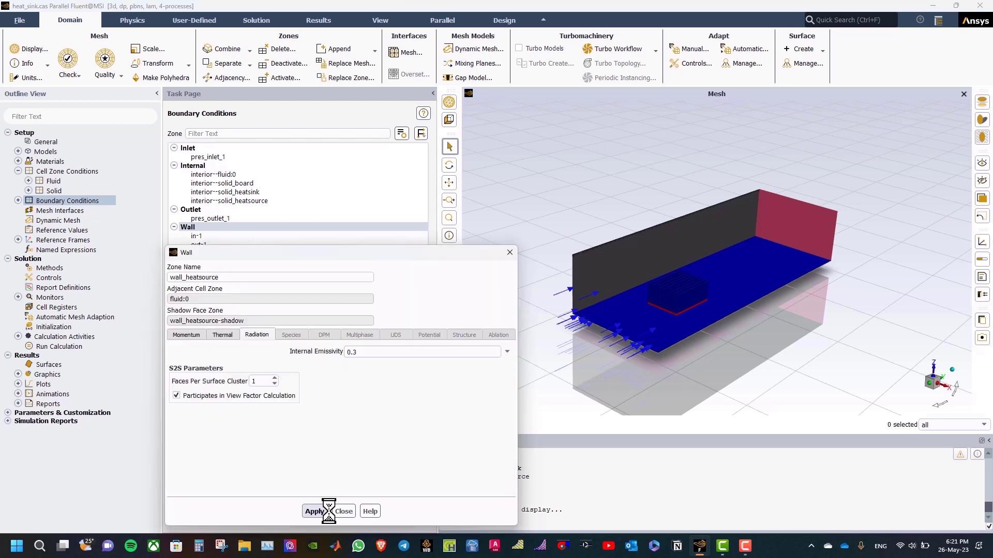
{"action": "left_click", "coordinate": [344, 511]}
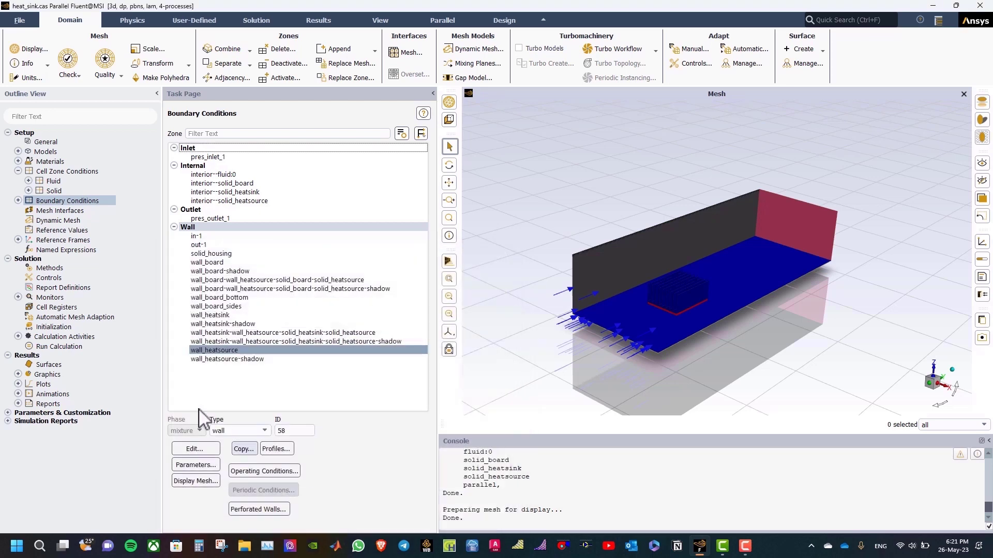
Give wall_board and wall_heatsink an internal emissivity of 0.9.
{"action": "double_click", "coordinate": [207, 262]}
{"action": "double_click", "coordinate": [338, 352]}
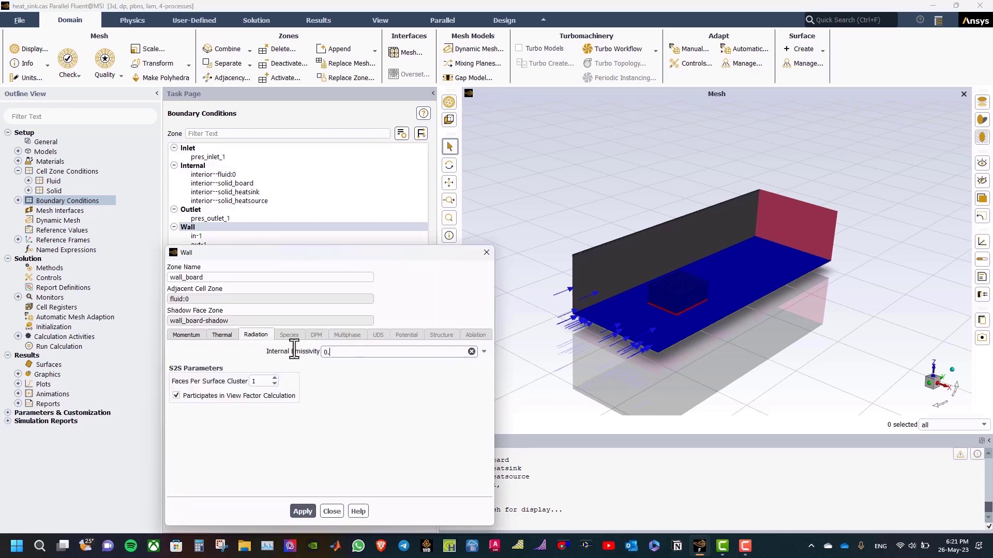
{"action": "left_click", "coordinate": [302, 512]}
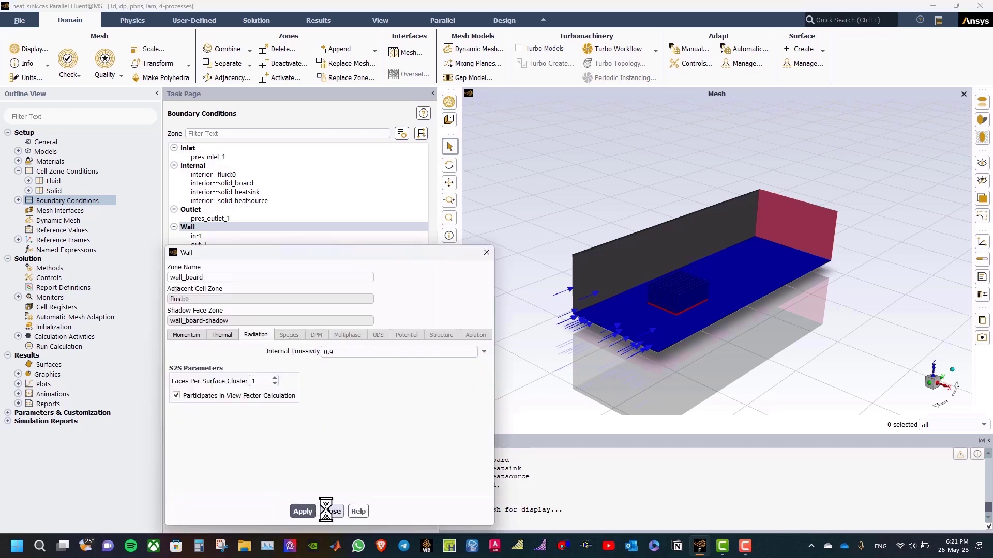
{"action": "left_click", "coordinate": [331, 512]}
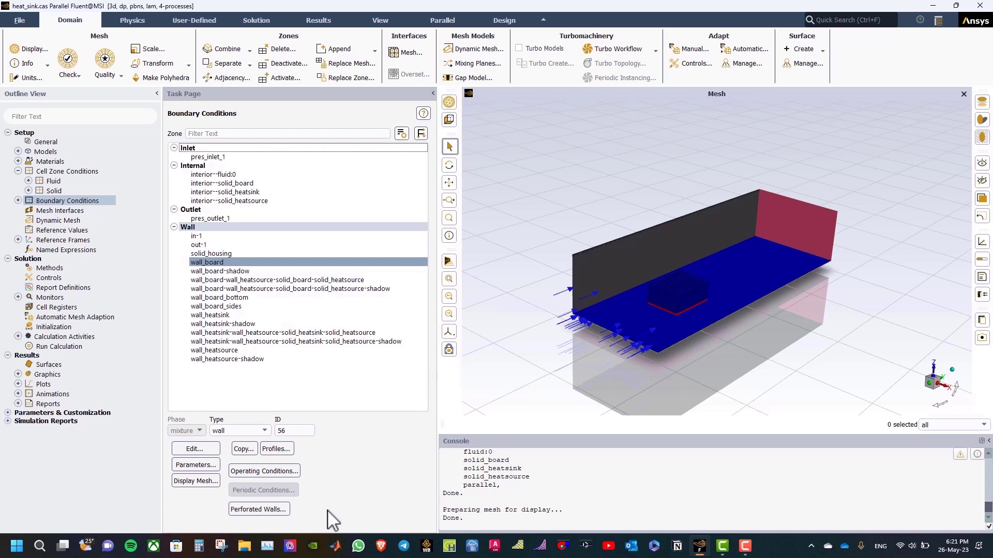
{"action": "left_click", "coordinate": [231, 316]}
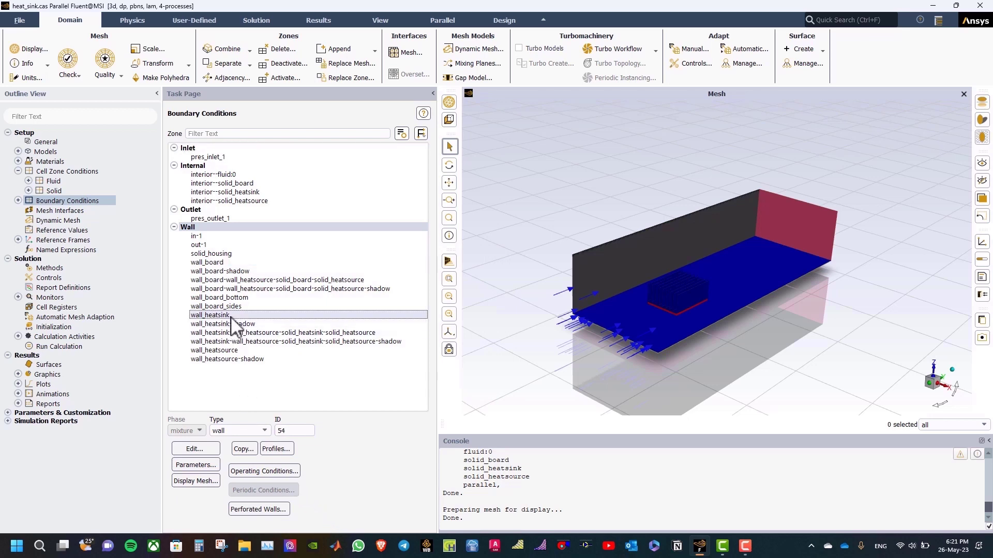
{"action": "double_click", "coordinate": [231, 316]}
{"action": "double_click", "coordinate": [346, 353]}
{"action": "type", "text": "0.9"}
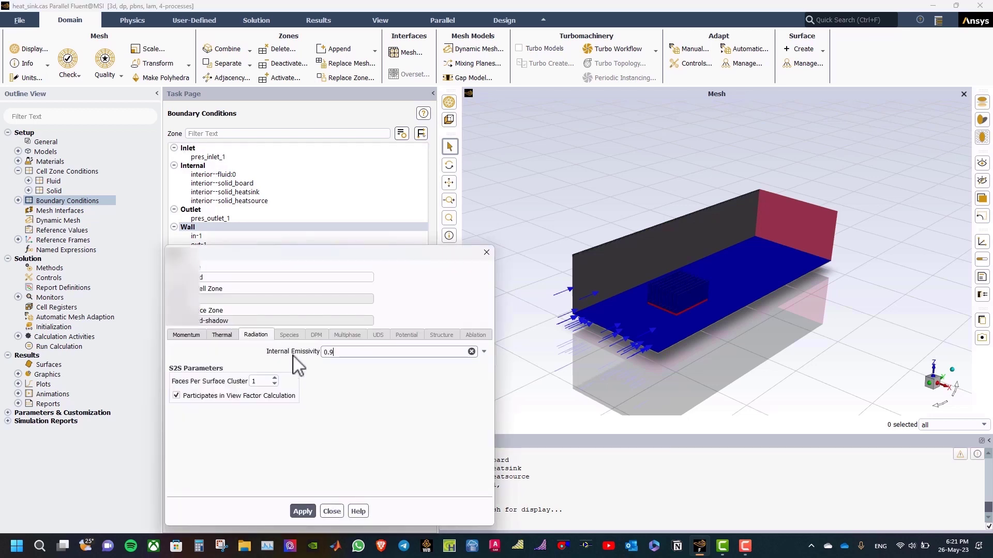
{"action": "left_click", "coordinate": [302, 512]}
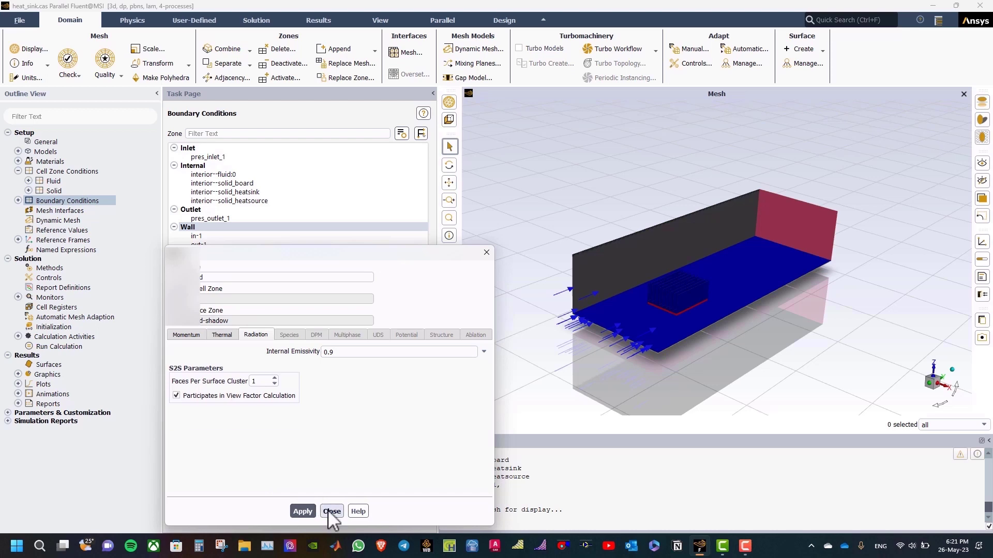
{"action": "left_click", "coordinate": [332, 512]}
{"action": "left_click", "coordinate": [271, 24]}
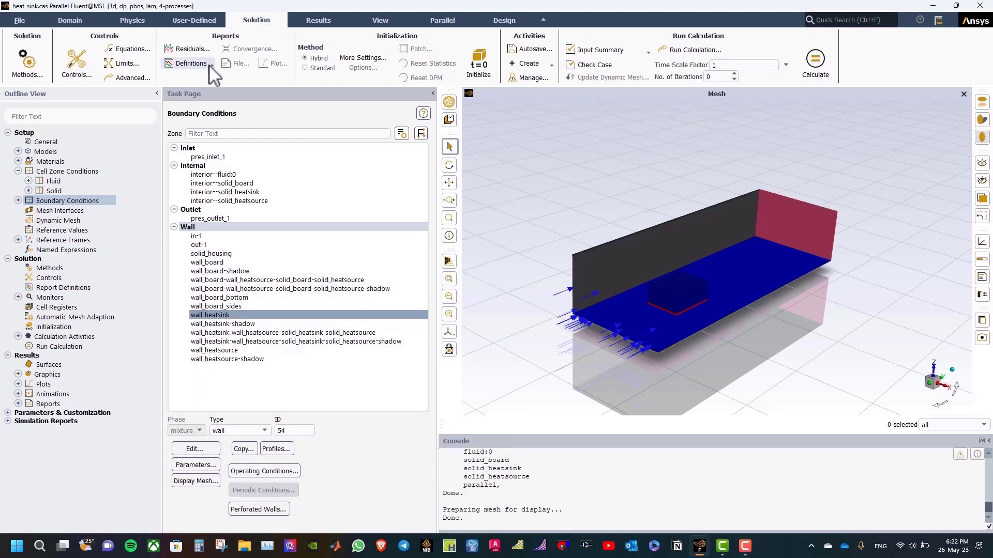
Create volume-average report component-temp on solid_heatsource temperature, also printed to console.
{"action": "left_click", "coordinate": [190, 63]}
{"action": "mouse_move", "coordinate": [191, 96]}
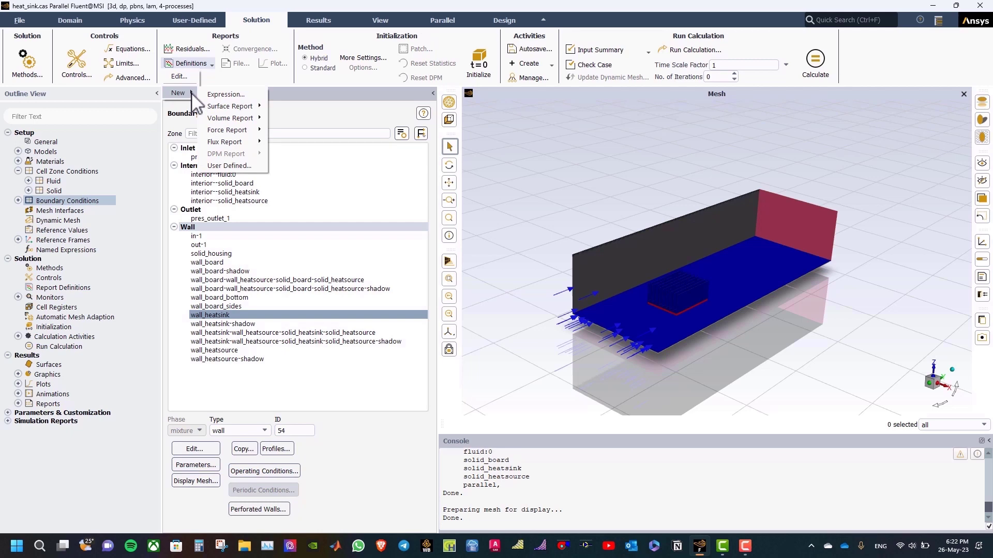
{"action": "mouse_move", "coordinate": [232, 119]}
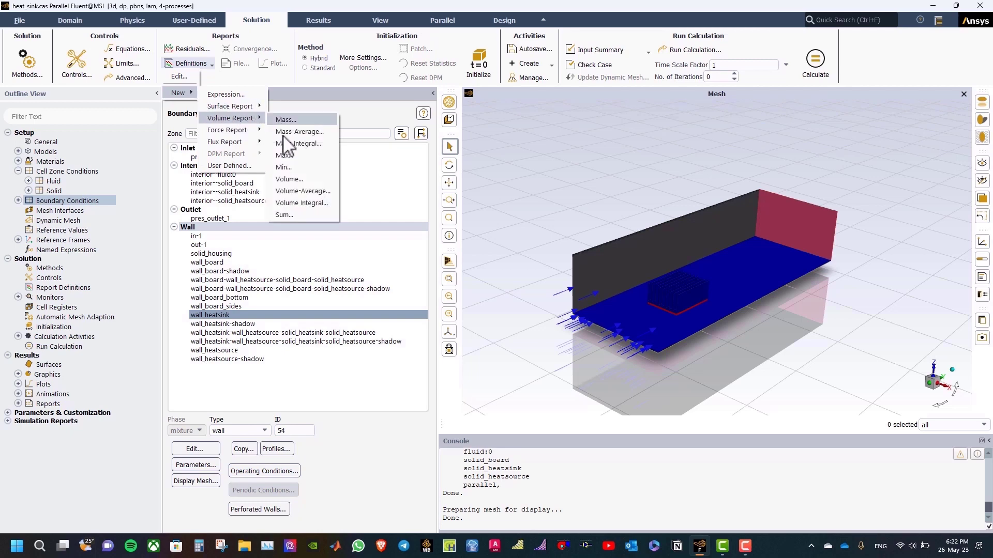
{"action": "left_click", "coordinate": [306, 191]}
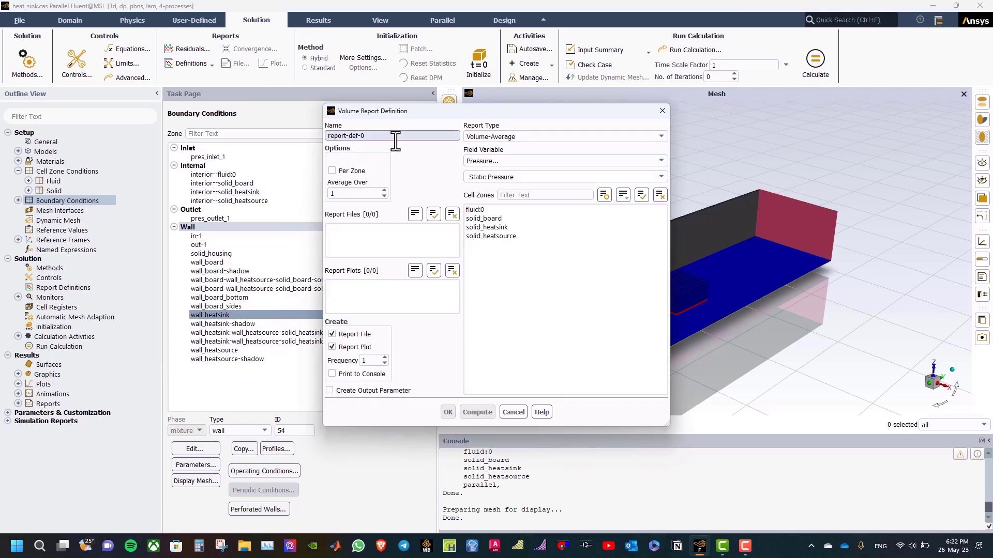
{"action": "left_click_drag", "start_coordinate": [394, 137], "coordinate": [317, 132]}
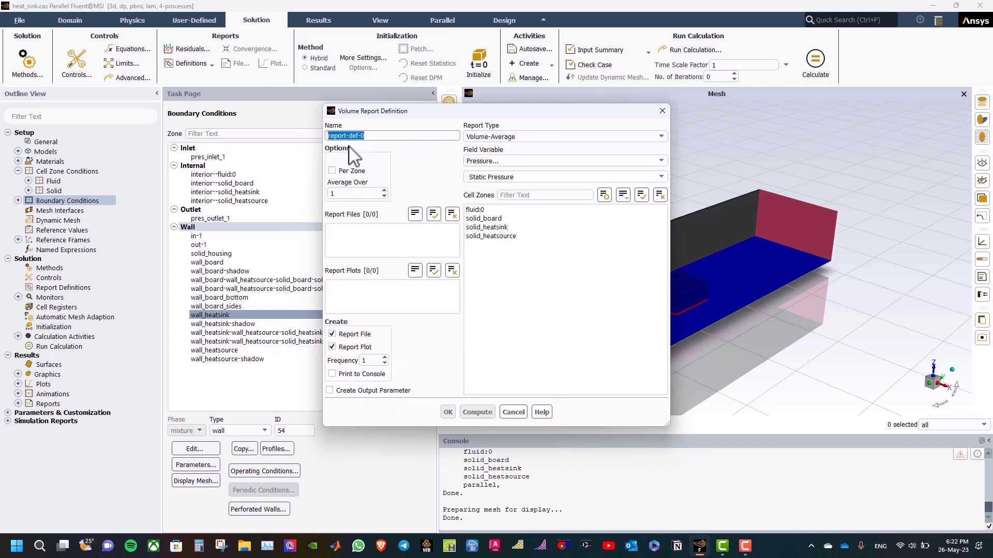
{"action": "type", "text": "component-temp"}
{"action": "left_click", "coordinate": [498, 237]}
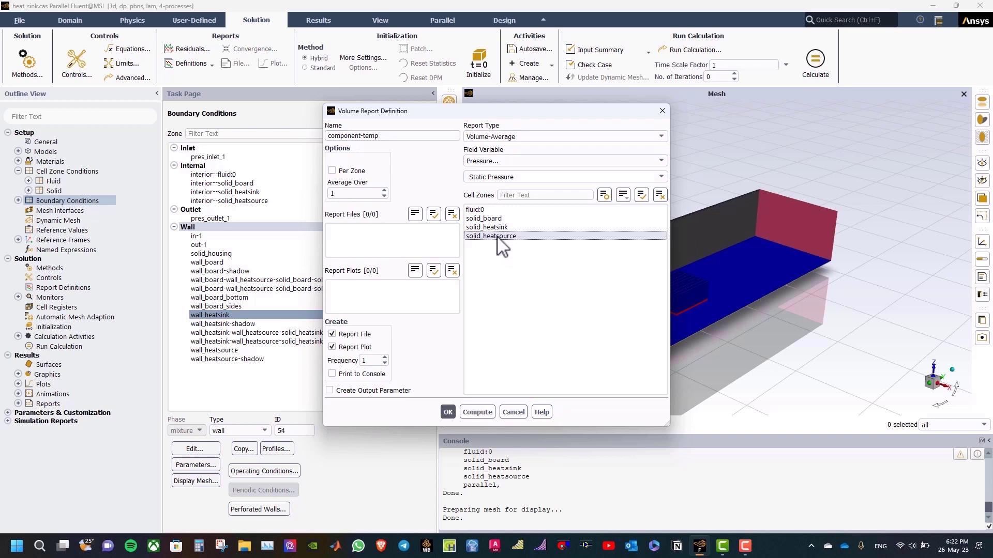
{"action": "left_click", "coordinate": [491, 161]}
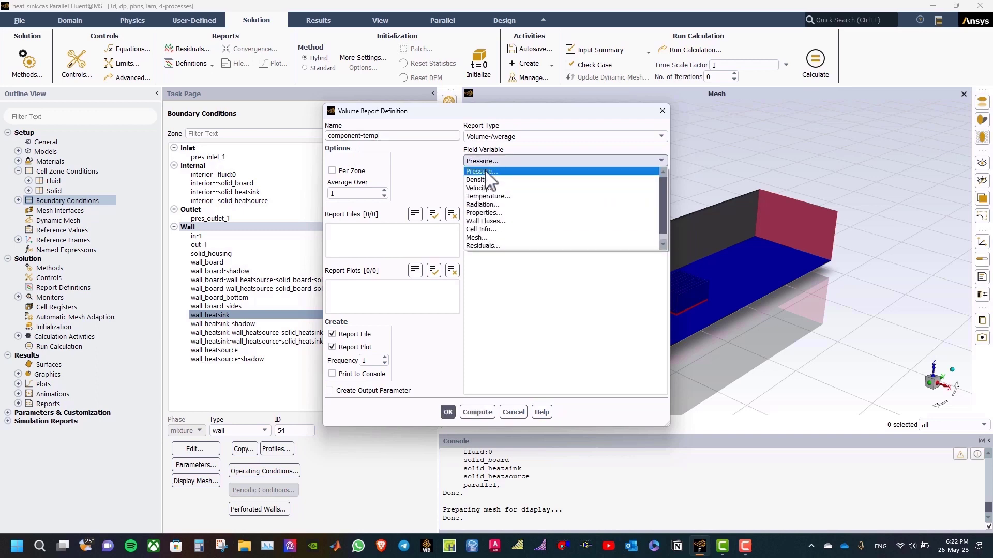
{"action": "left_click", "coordinate": [492, 199]}
{"action": "left_click", "coordinate": [357, 380]}
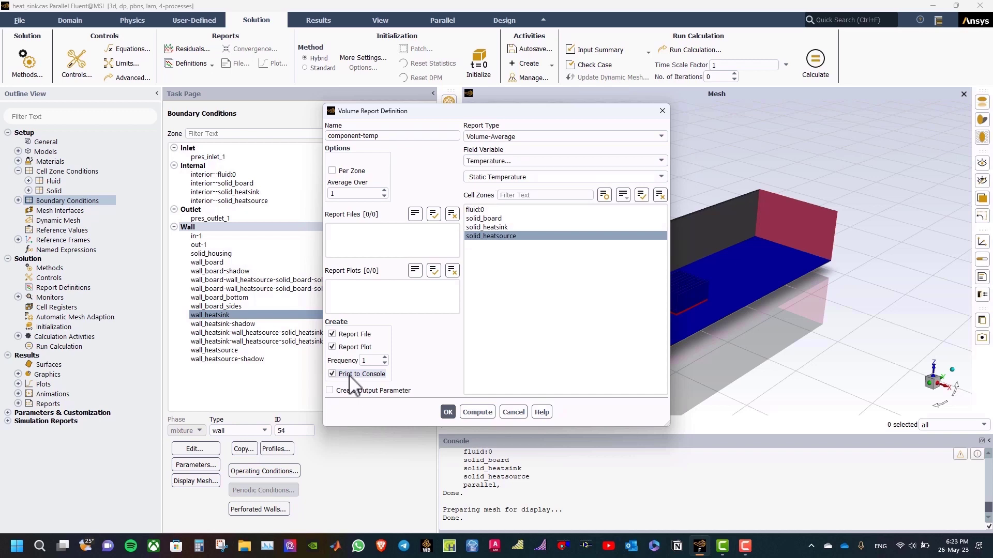
{"action": "left_click", "coordinate": [448, 412]}
{"action": "left_click", "coordinate": [48, 269]}
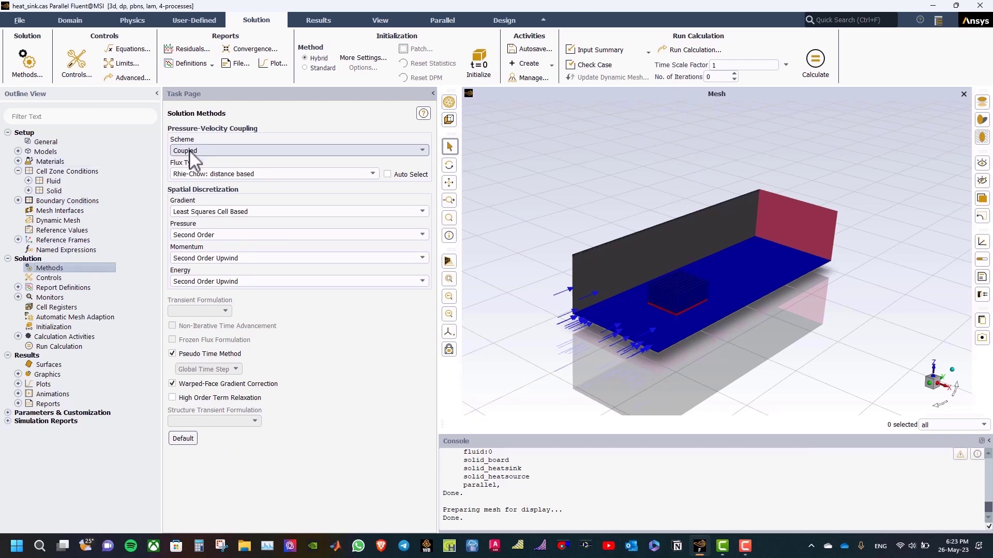
Use Body Force Weighted pressure discretization, then run hybrid initialization.
{"action": "left_click", "coordinate": [206, 234]}
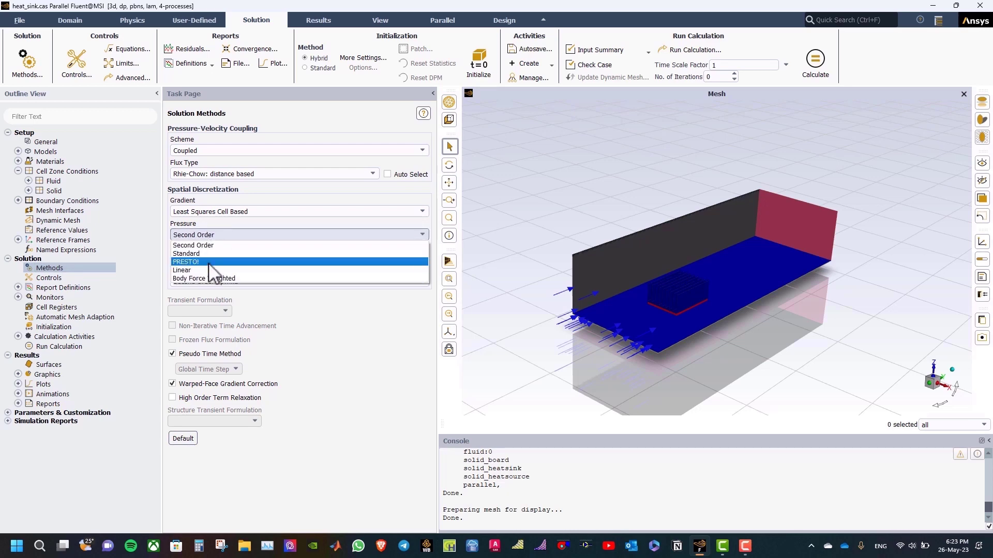
{"action": "left_click", "coordinate": [211, 278]}
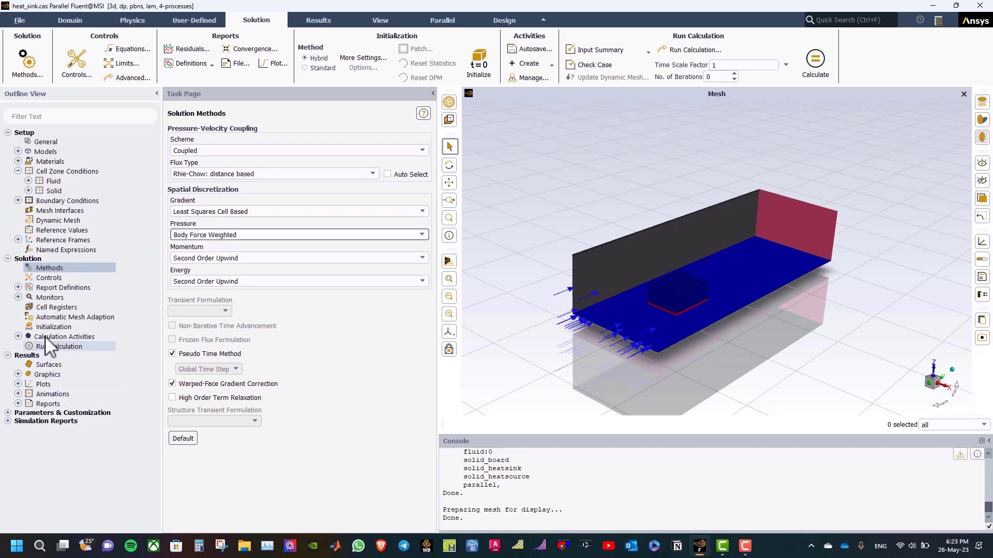
{"action": "left_click", "coordinate": [49, 327]}
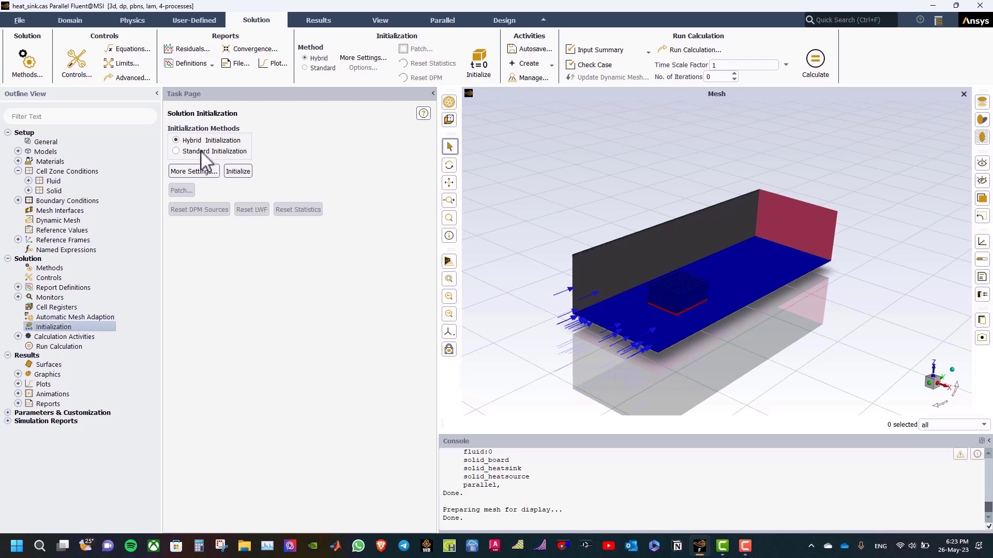
{"action": "left_click", "coordinate": [238, 172]}
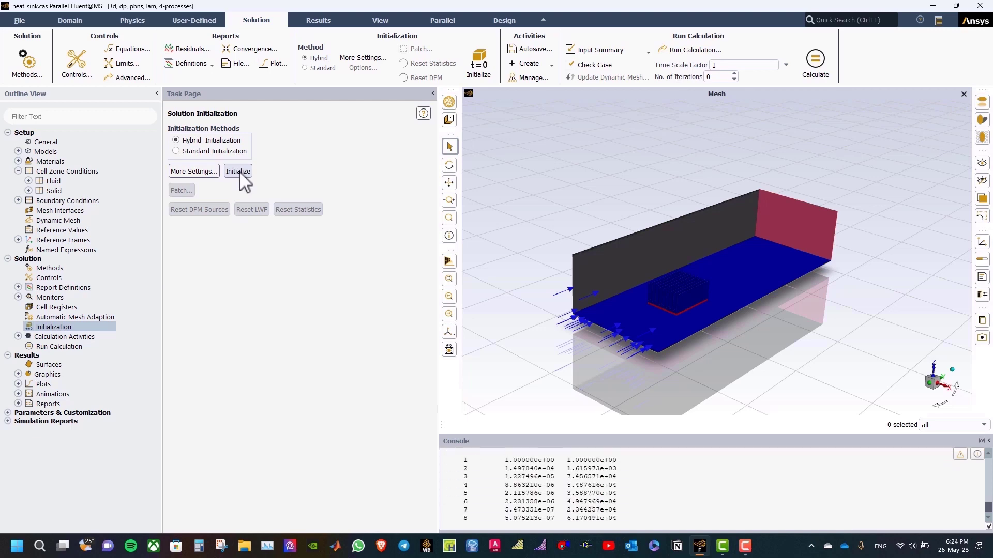
{"action": "left_click", "coordinate": [69, 347]}
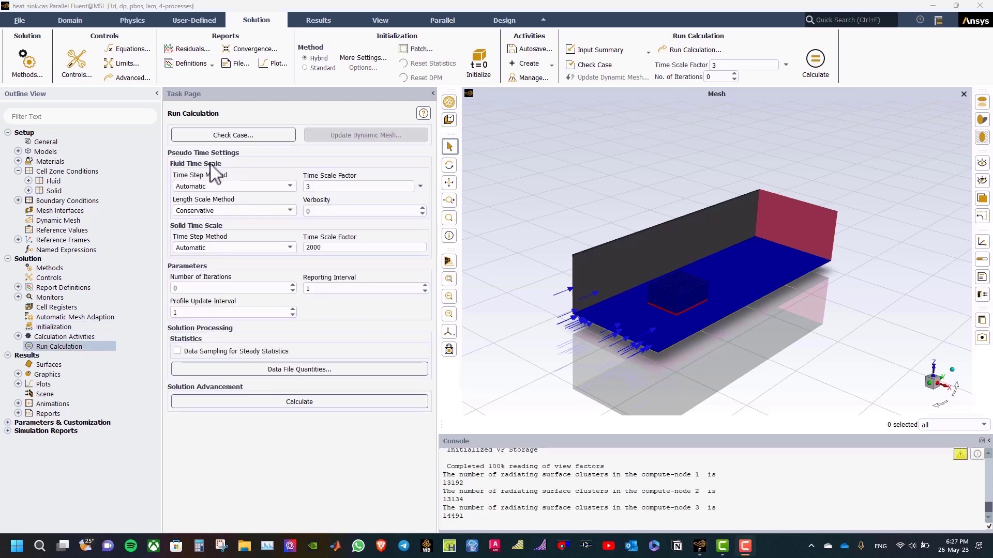
Use user-specified pseudo time steps of 3 s fluid and 2000 s solid, and run 150 iterations.
{"action": "left_click", "coordinate": [220, 185]}
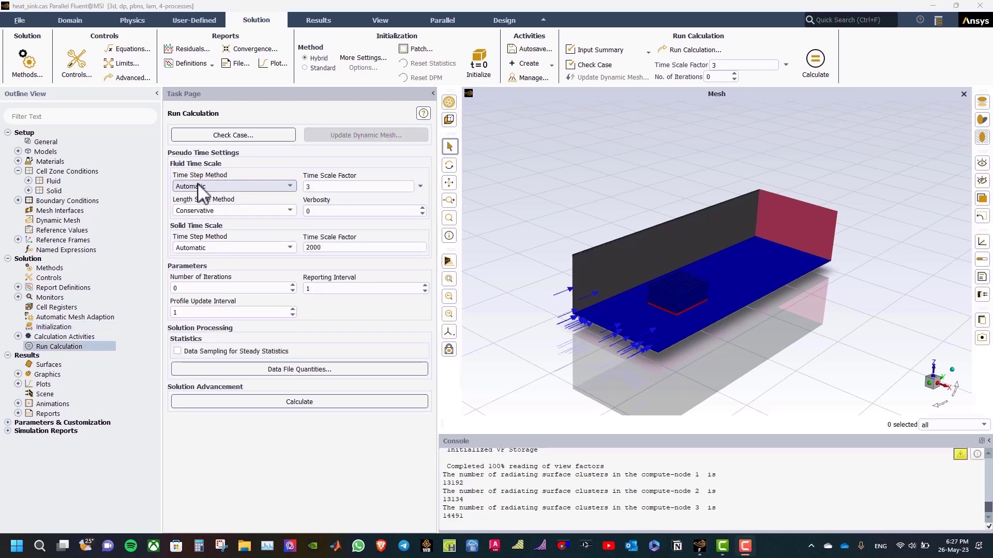
{"action": "left_click", "coordinate": [221, 195]}
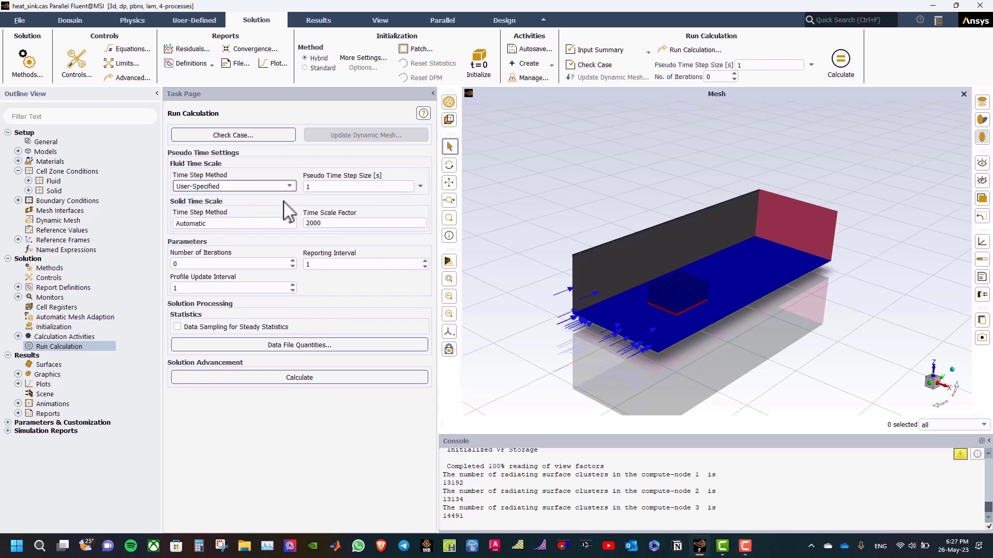
{"action": "left_click", "coordinate": [331, 187]}
{"action": "double_click", "coordinate": [331, 187]}
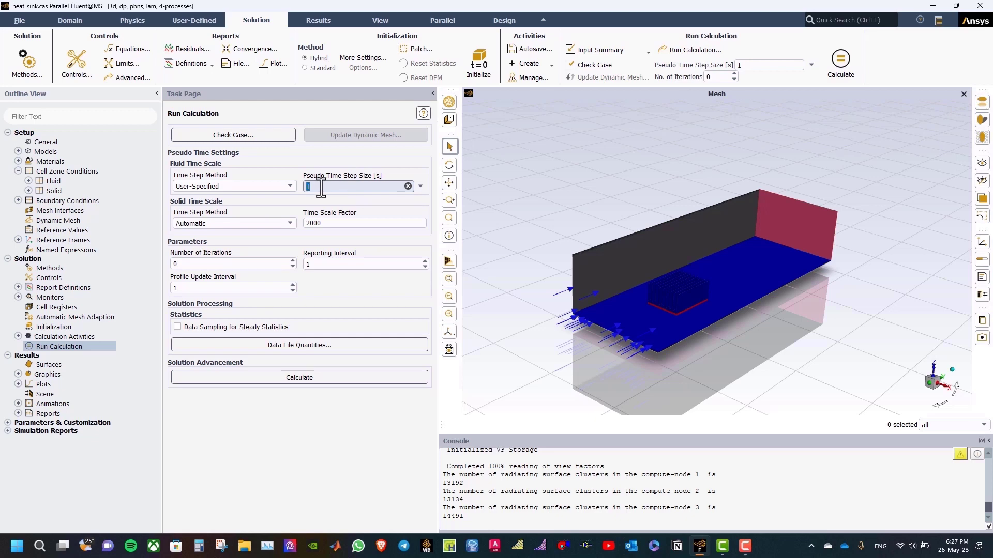
{"action": "type", "text": "3"}
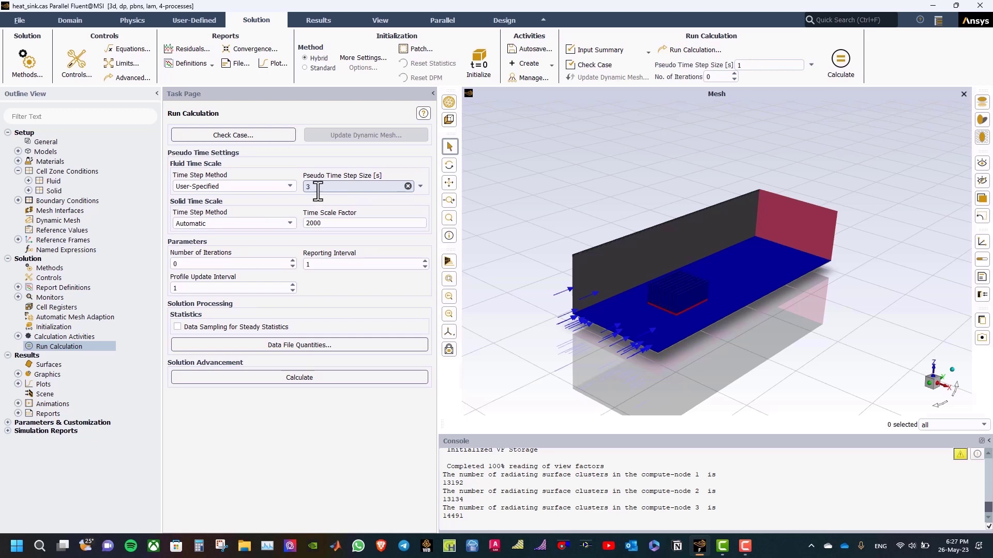
{"action": "left_click", "coordinate": [210, 224]}
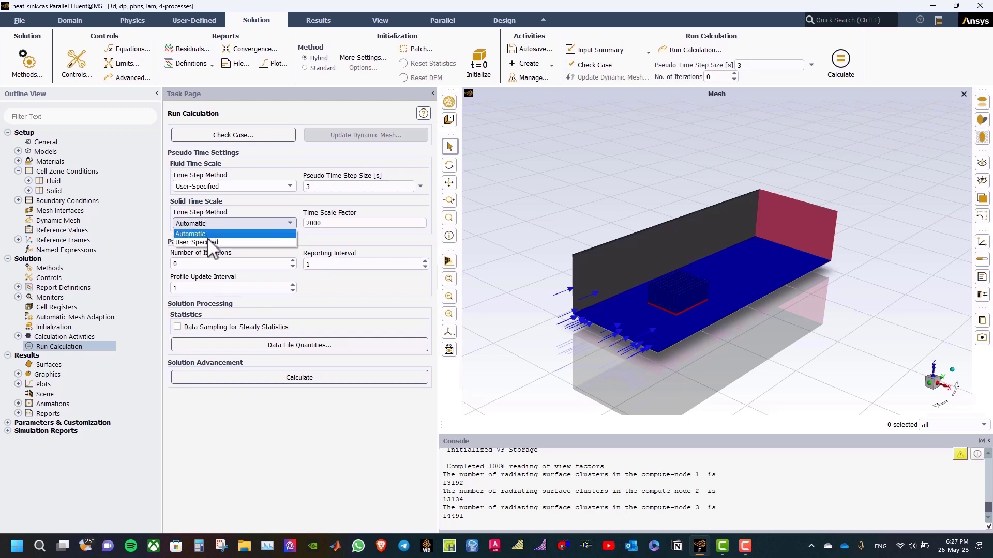
{"action": "left_click", "coordinate": [211, 242]}
{"action": "left_click_drag", "start_coordinate": [335, 224], "coordinate": [295, 223]}
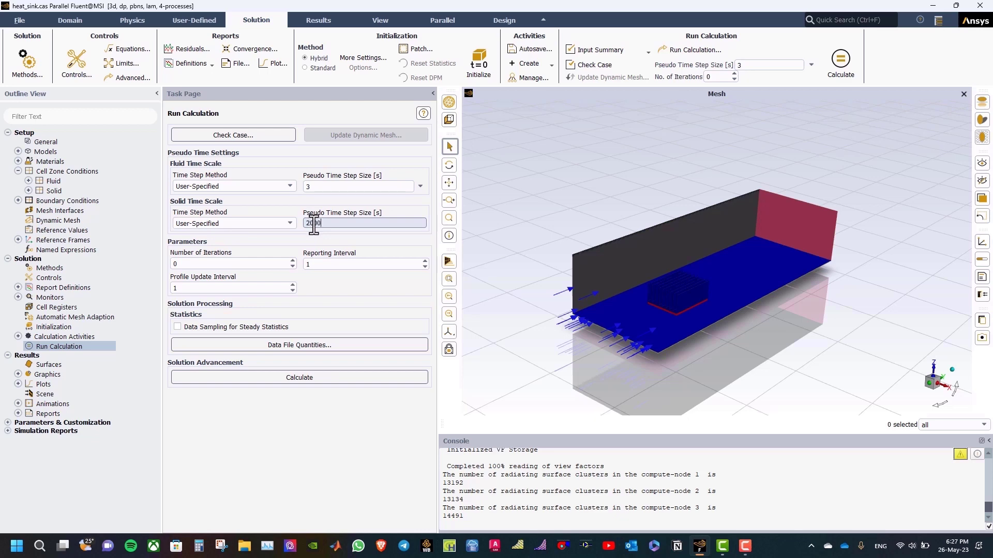
{"action": "type", "text": "2000"}
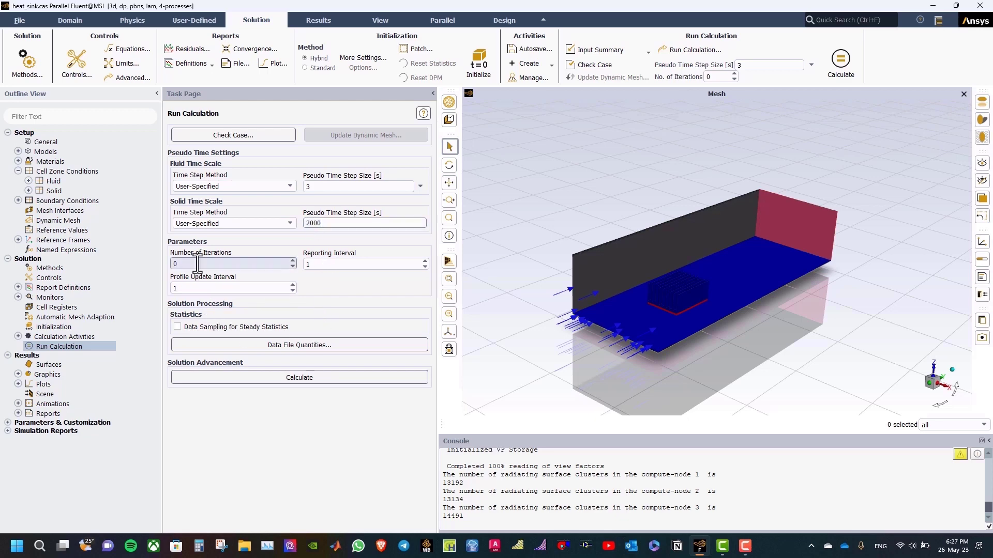
{"action": "left_click", "coordinate": [170, 262]}
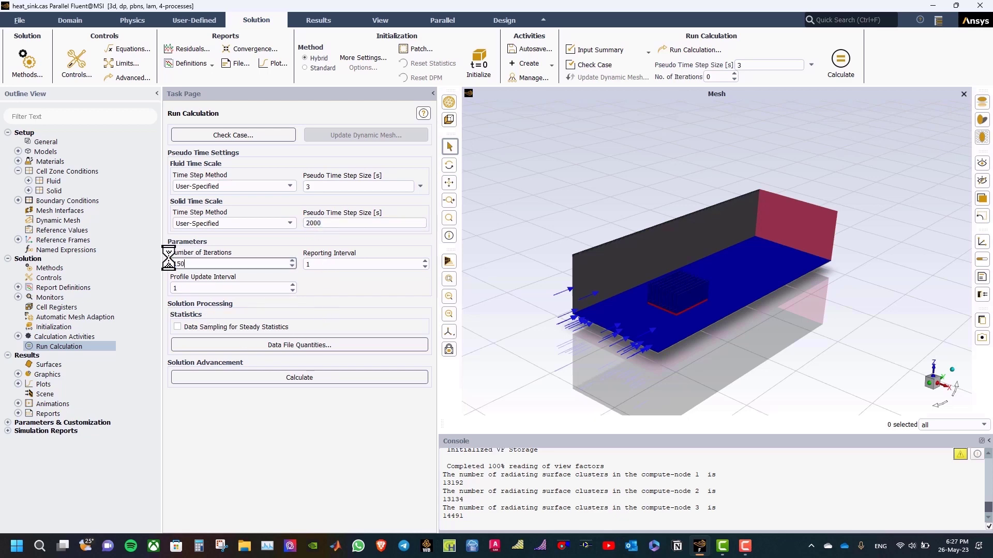
{"action": "left_click", "coordinate": [288, 377]}
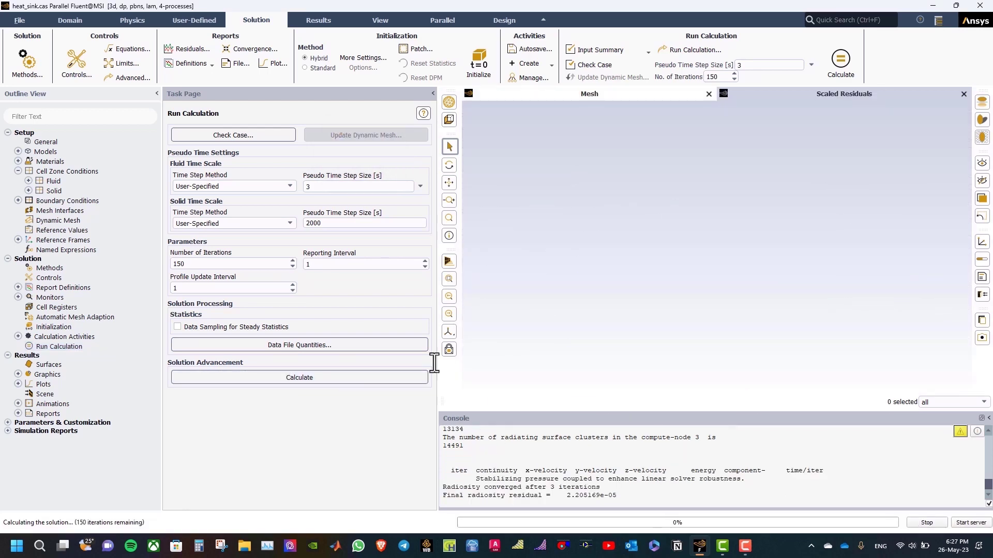
Follow the component-temp plot to convergence at iteration 47 near 88 °C, then dismiss the notice.
{"action": "left_click", "coordinate": [793, 95]}
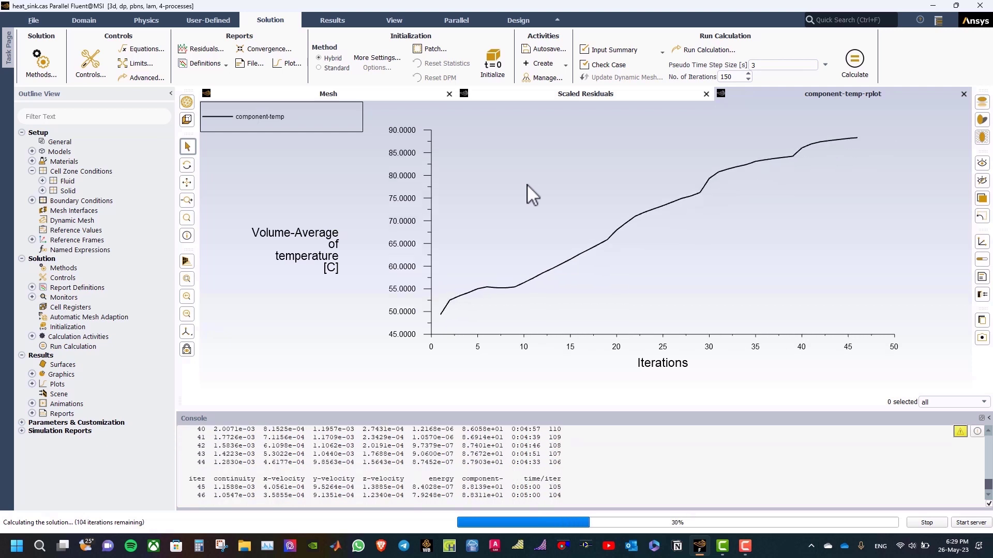
{"action": "key", "text": "Return"}
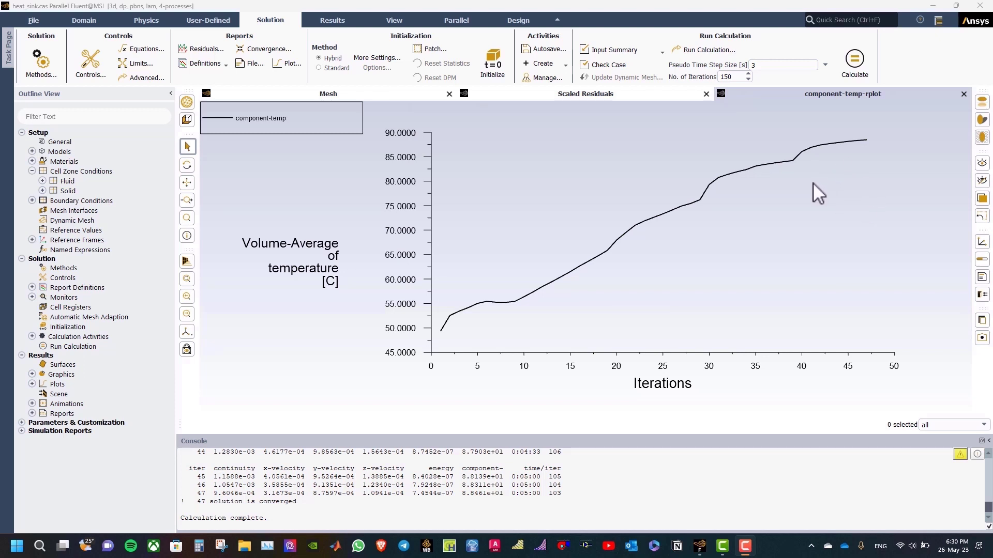
Review the residual monitor's absolute convergence criteria, then return to Run Calculation.
{"action": "left_click", "coordinate": [32, 287]}
{"action": "left_click", "coordinate": [32, 307]}
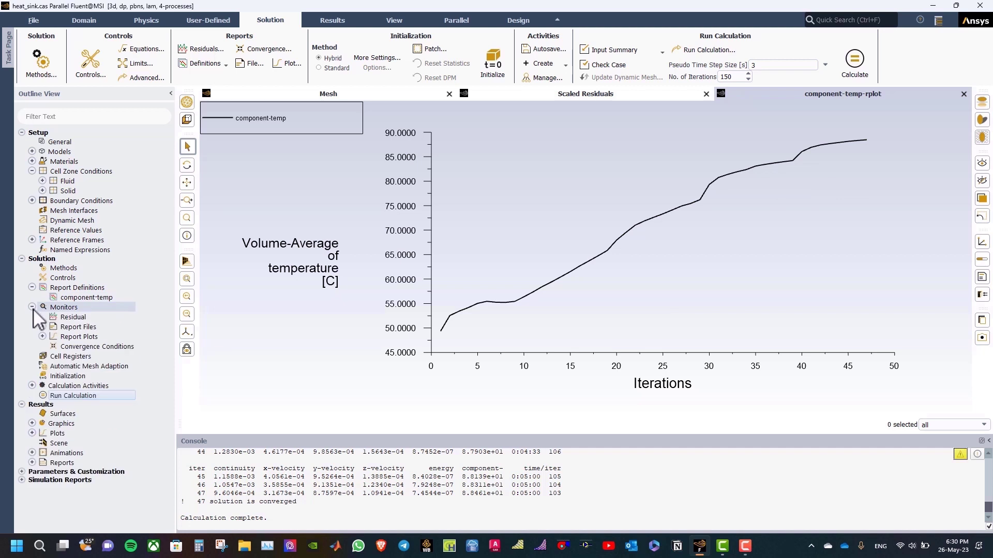
{"action": "left_click", "coordinate": [75, 317]}
{"action": "double_click", "coordinate": [75, 318]}
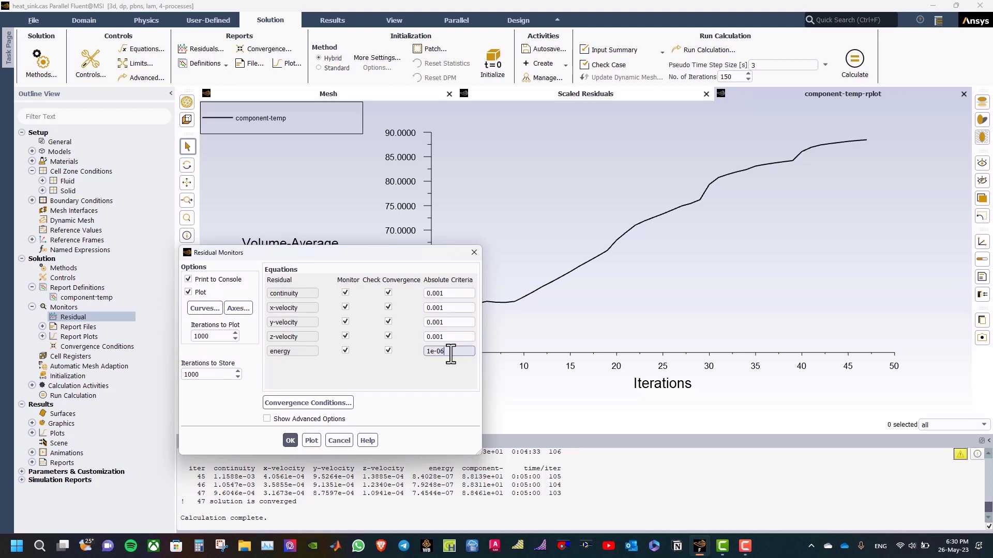
{"action": "left_click", "coordinate": [288, 440]}
{"action": "double_click", "coordinate": [96, 396]}
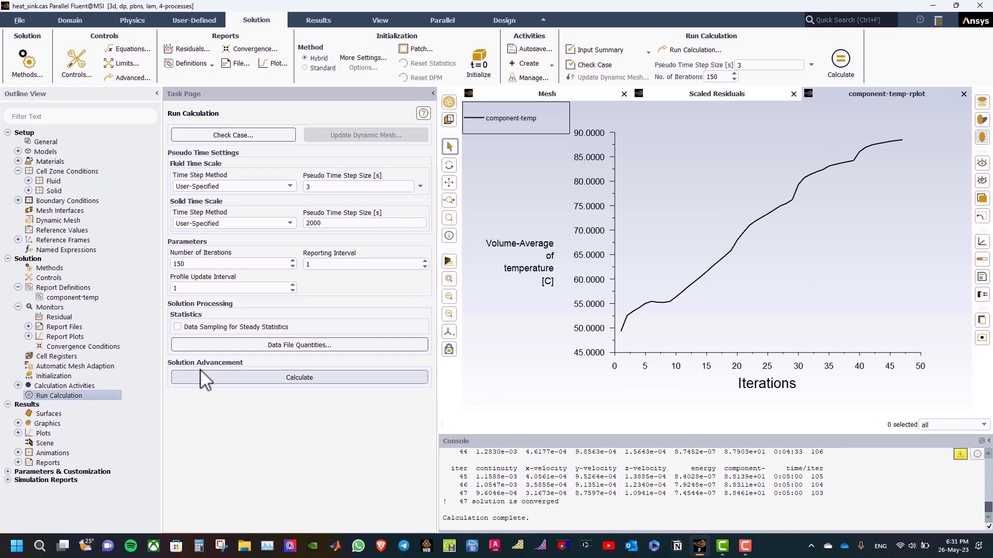
Resume the run until it converges at iteration 138 with component-temp near 94 °C.
{"action": "left_click", "coordinate": [282, 381]}
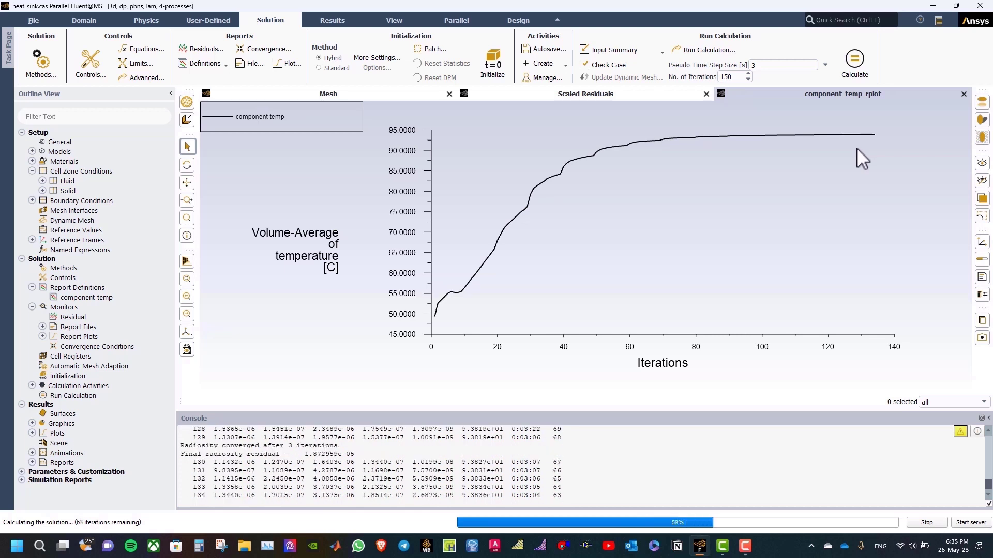
{"action": "left_click", "coordinate": [511, 346]}
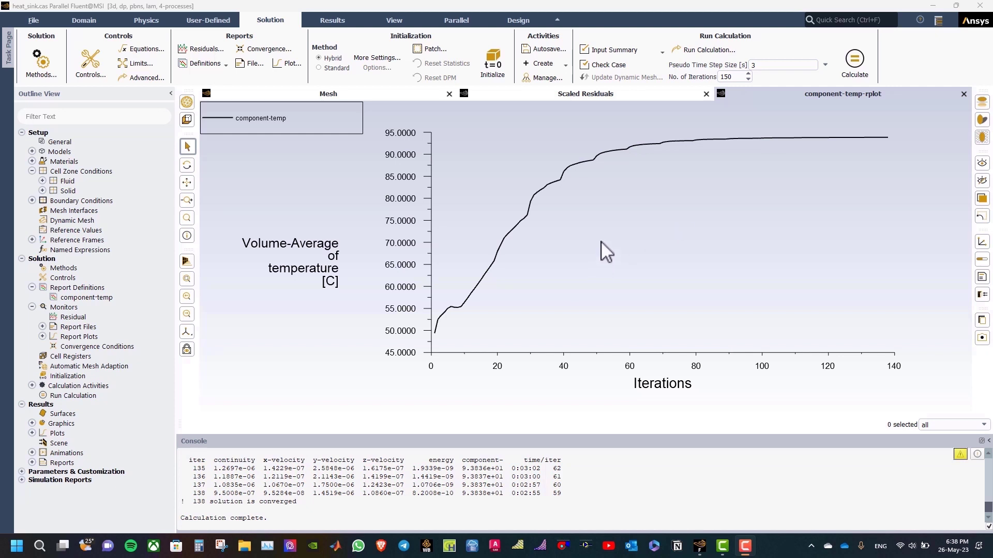
{"action": "left_click", "coordinate": [332, 20]}
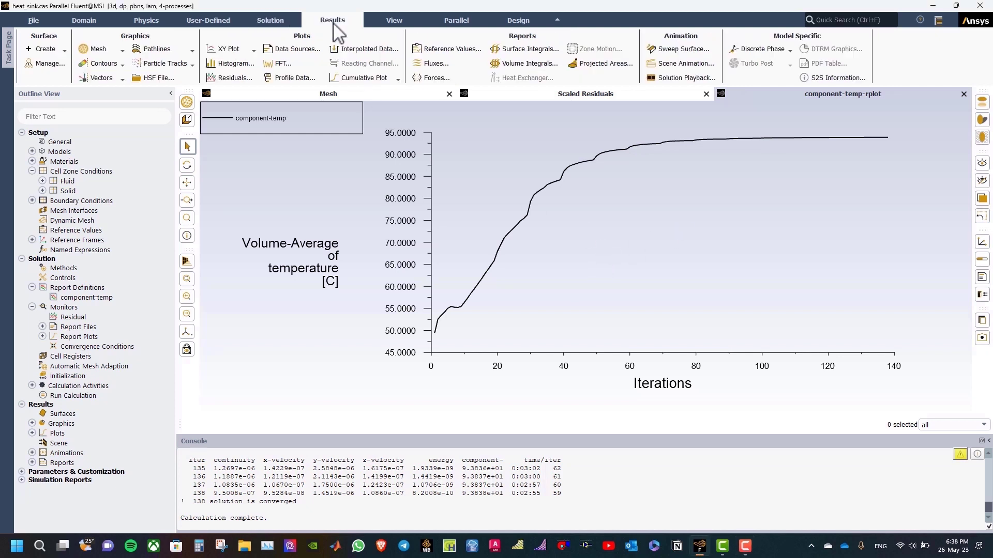
Compute total heat transfer rate over all boundaries: 74.9808 W source, 0.491 W imbalance.
{"action": "left_click", "coordinate": [437, 64]}
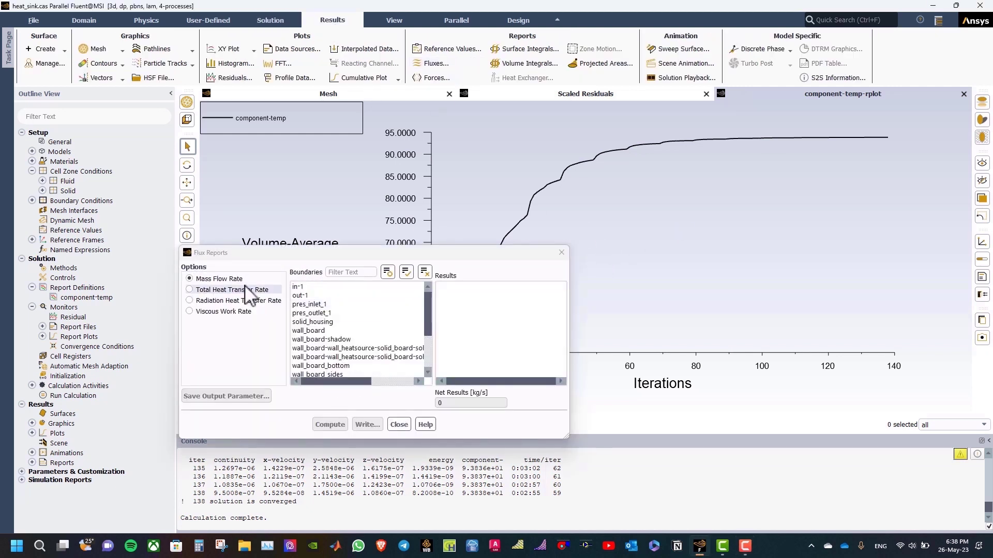
{"action": "left_click", "coordinate": [190, 290]}
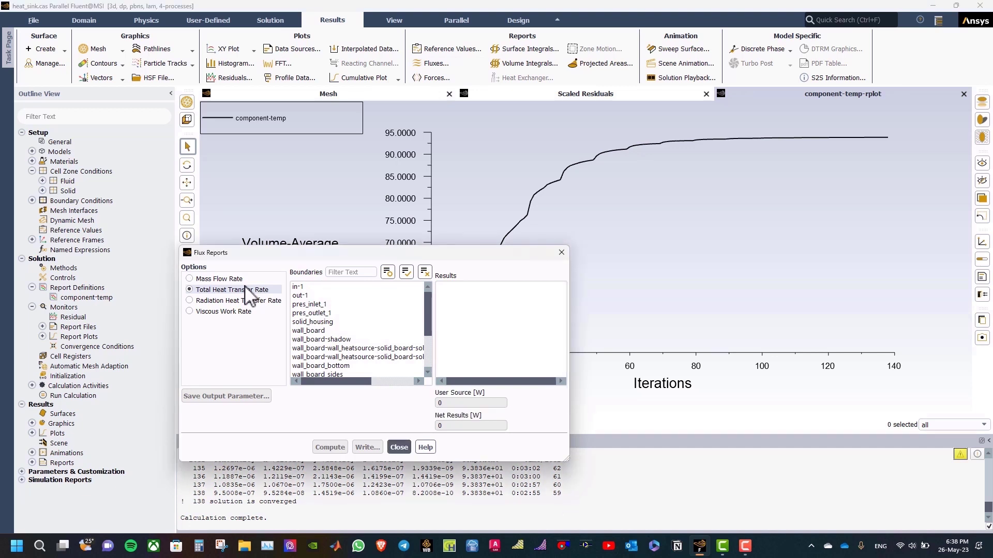
{"action": "left_click", "coordinate": [407, 272]}
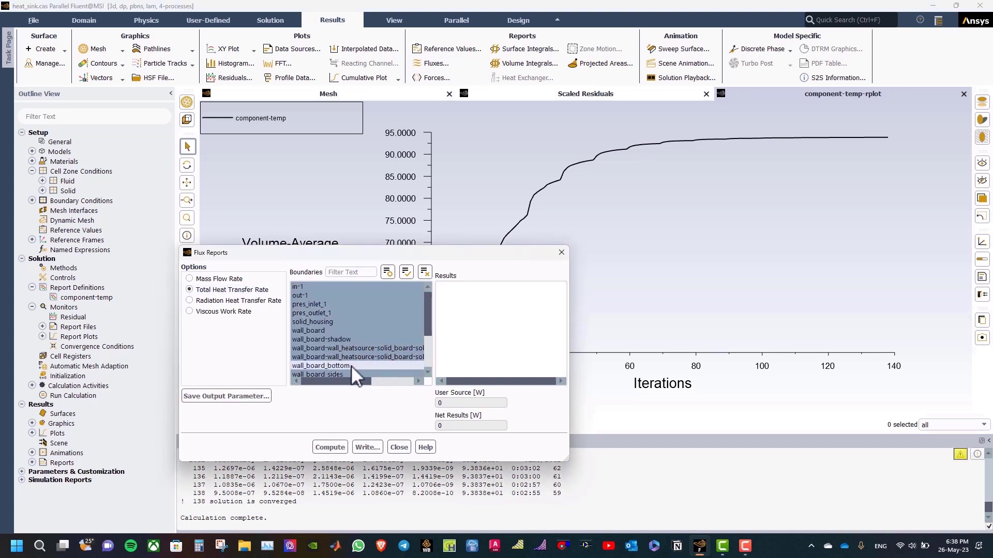
{"action": "left_click", "coordinate": [330, 447]}
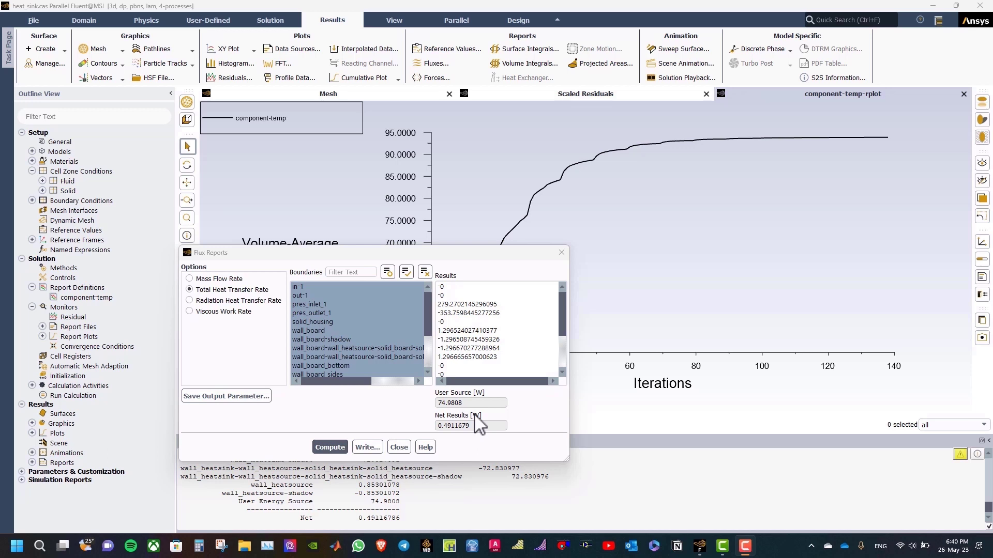
{"action": "left_click", "coordinate": [398, 448]}
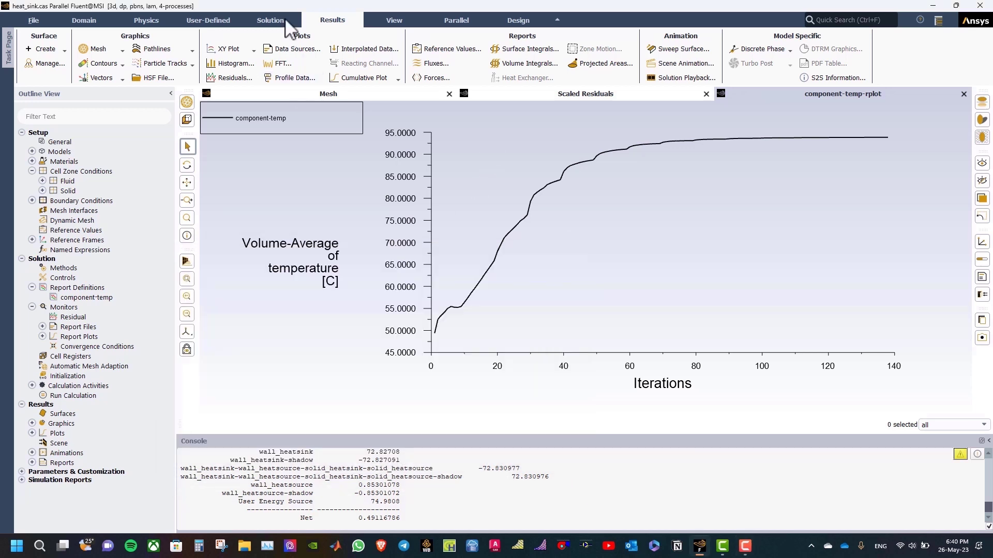
Compute the component-temp report and read 93.837683 °C from the console.
{"action": "left_click", "coordinate": [270, 20]}
{"action": "left_click", "coordinate": [226, 64]}
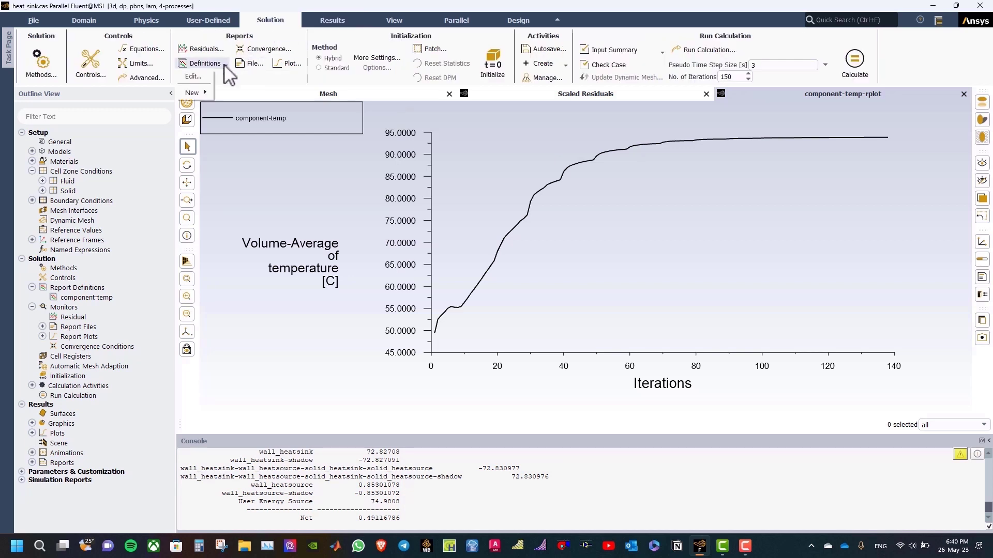
{"action": "left_click", "coordinate": [205, 78]}
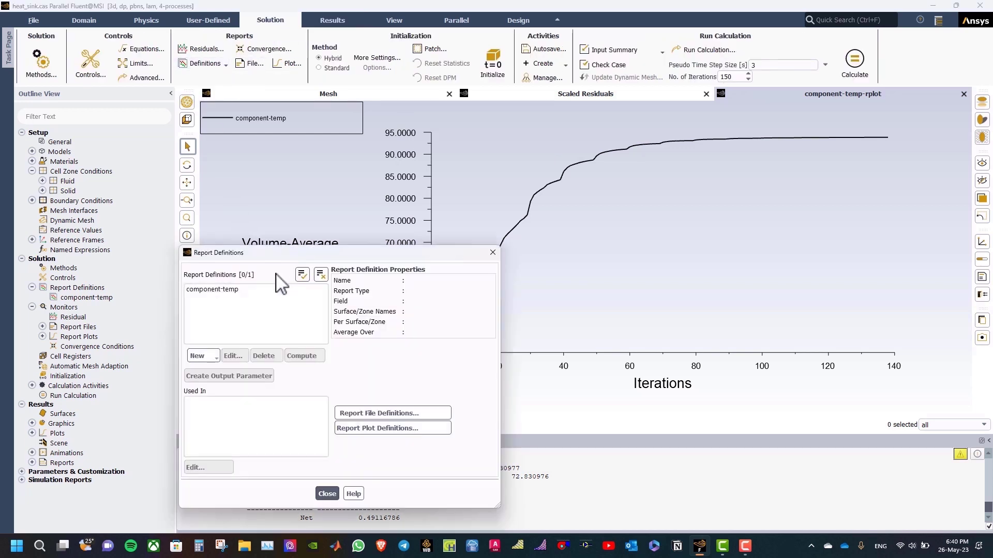
{"action": "left_click", "coordinate": [219, 289]}
{"action": "left_click", "coordinate": [313, 362]}
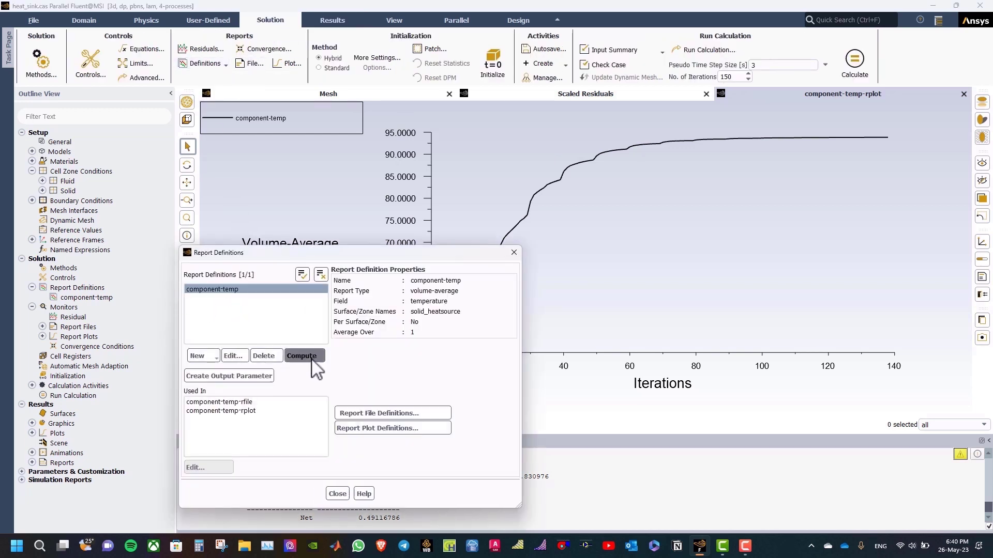
{"action": "left_click_drag", "start_coordinate": [345, 255], "coordinate": [304, 133]}
{"action": "left_click", "coordinate": [393, 519]}
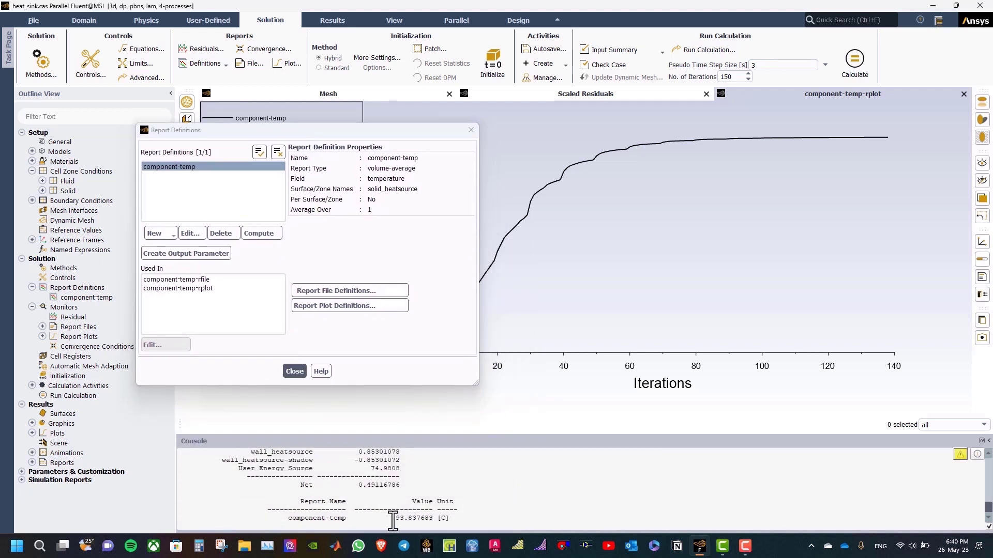
{"action": "left_click_drag", "start_coordinate": [393, 519], "coordinate": [453, 519]}
{"action": "left_click", "coordinate": [416, 522]}
{"action": "left_click", "coordinate": [297, 368]}
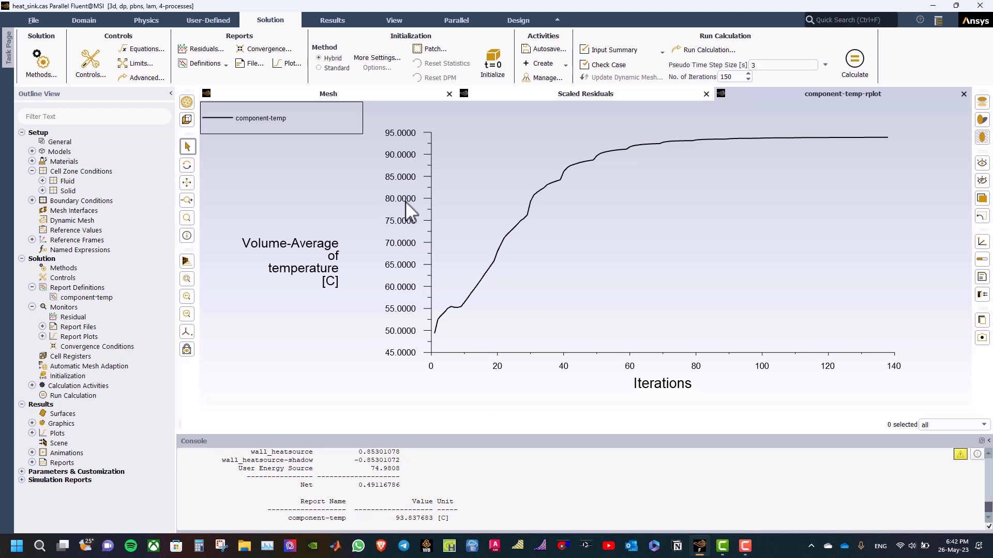
Compute the maximum static temperature of solid_heatsource in Volume Integrals (94.665 °C), then close the report.
{"action": "left_click", "coordinate": [335, 22]}
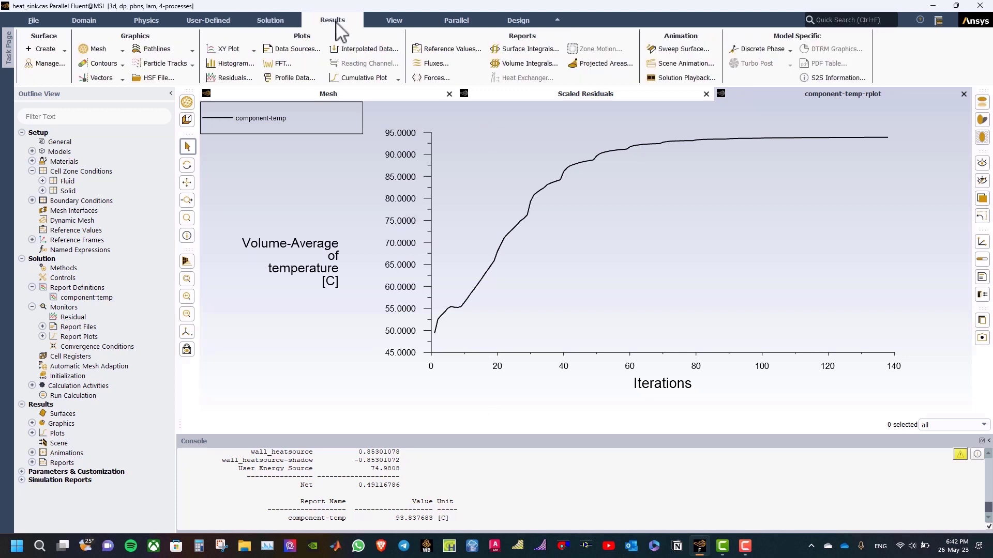
{"action": "left_click", "coordinate": [509, 64]}
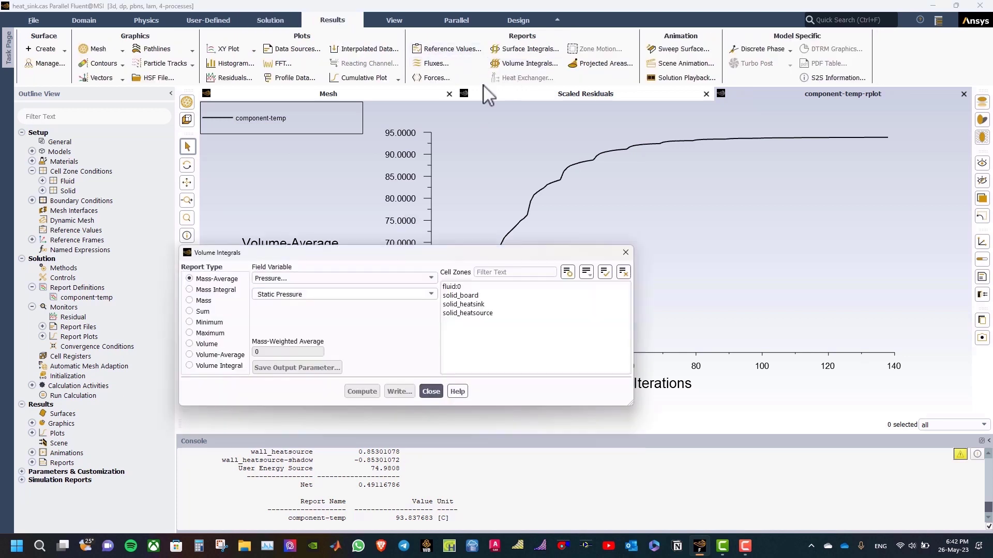
{"action": "left_click", "coordinate": [211, 333]}
{"action": "left_click", "coordinate": [295, 279]}
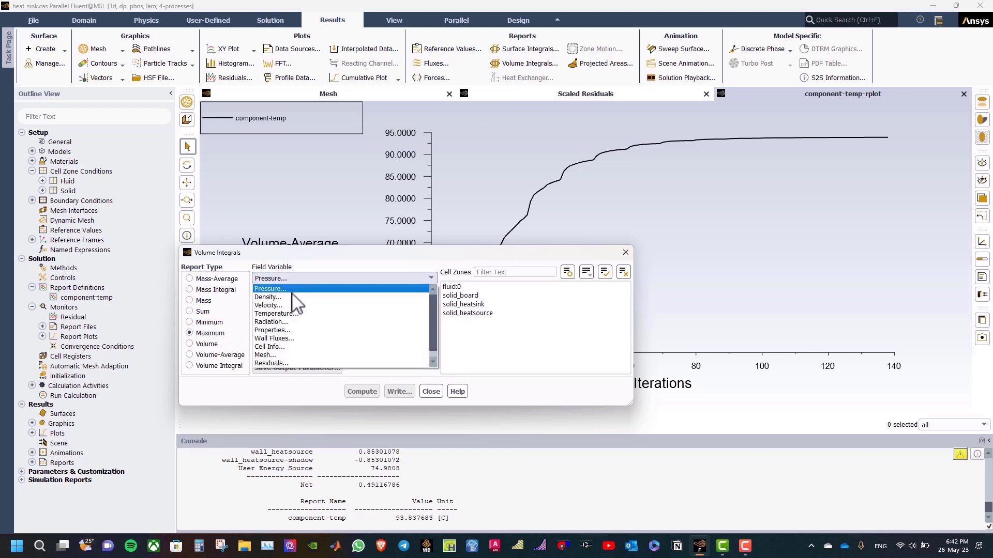
{"action": "left_click", "coordinate": [274, 314]}
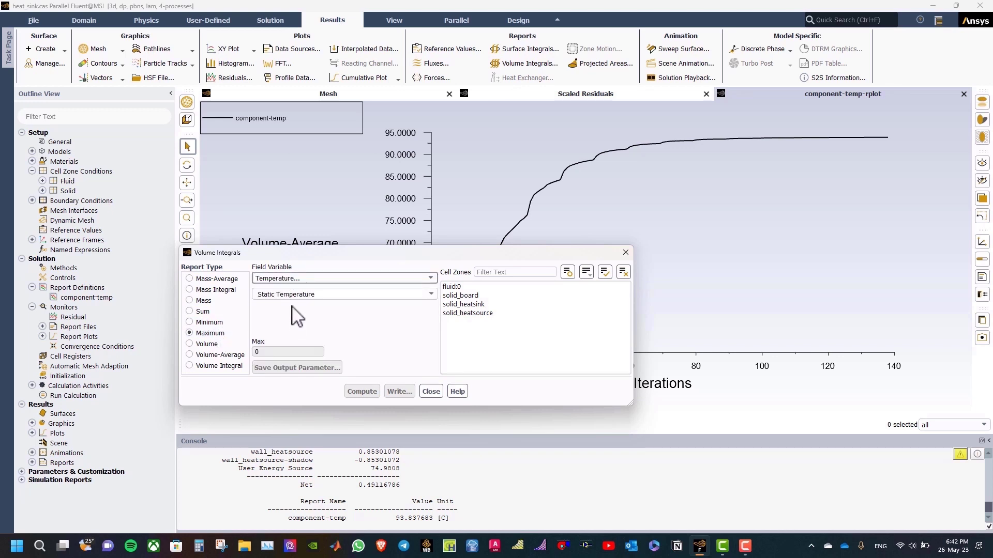
{"action": "left_click", "coordinate": [464, 313]}
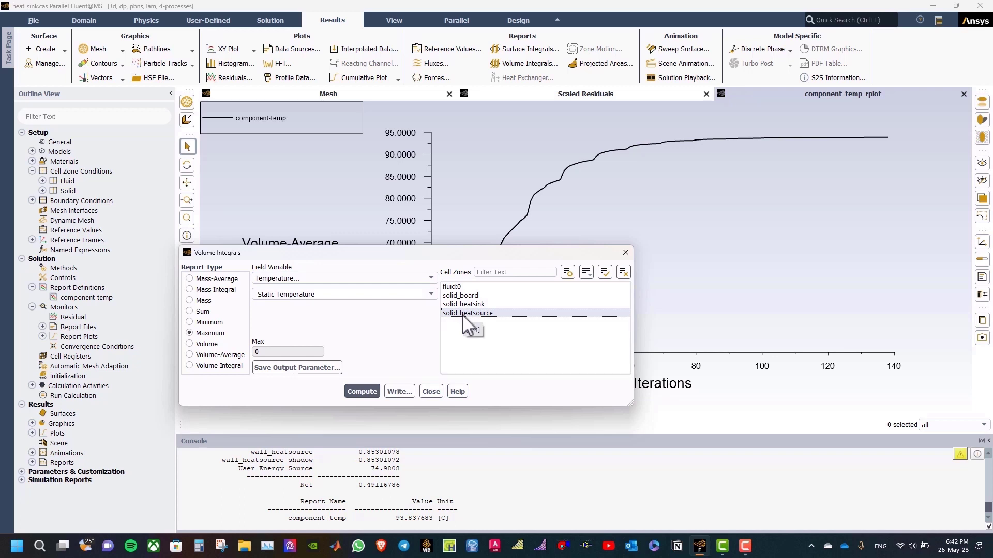
{"action": "left_click", "coordinate": [362, 391]}
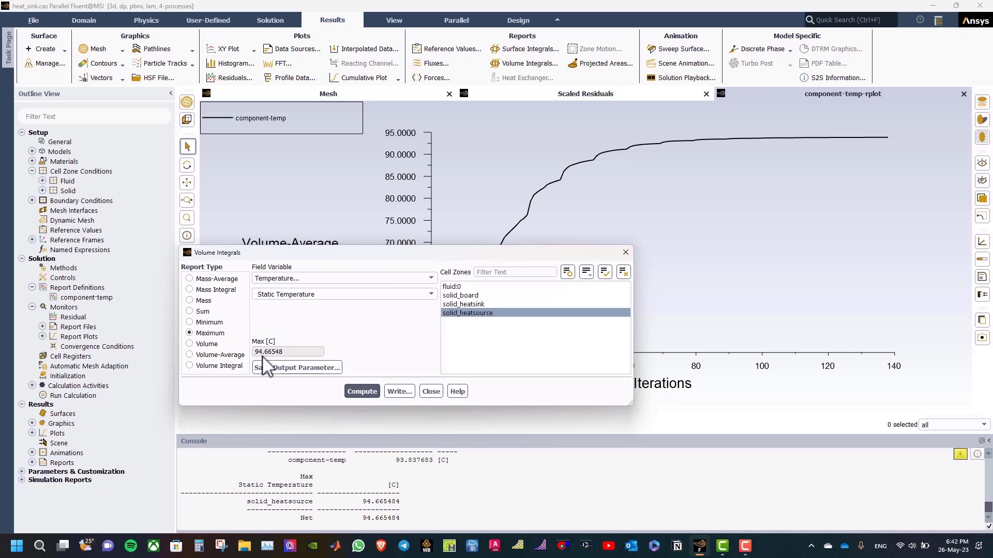
{"action": "left_click", "coordinate": [431, 392]}
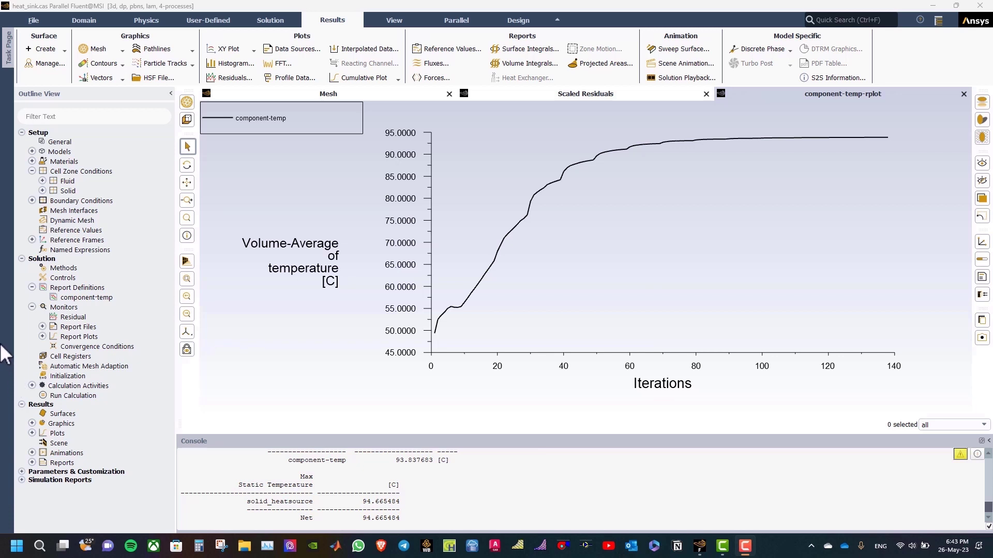
Create a Mesh X-Coordinate iso-surface named 'x=0' at value 0.
{"action": "left_click", "coordinate": [63, 50]}
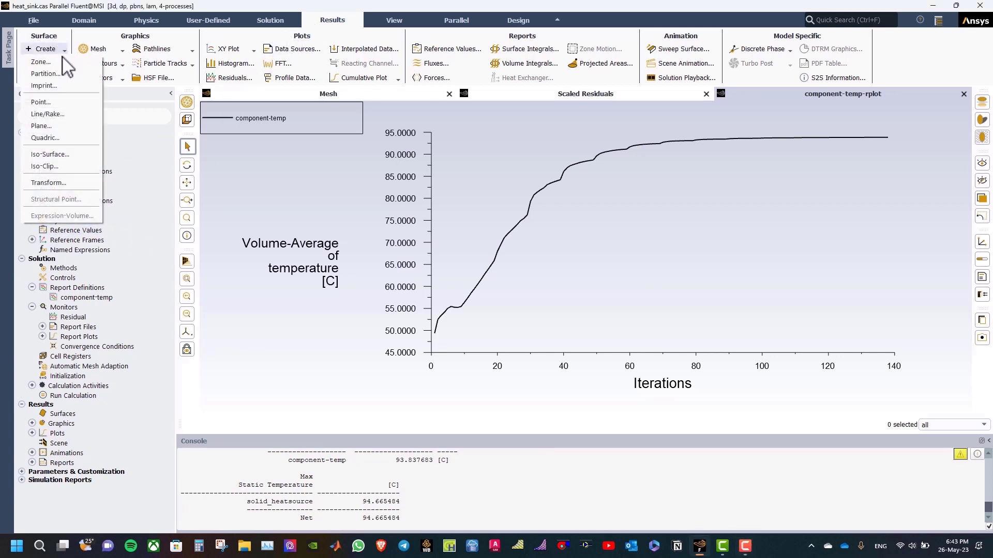
{"action": "left_click", "coordinate": [54, 153]}
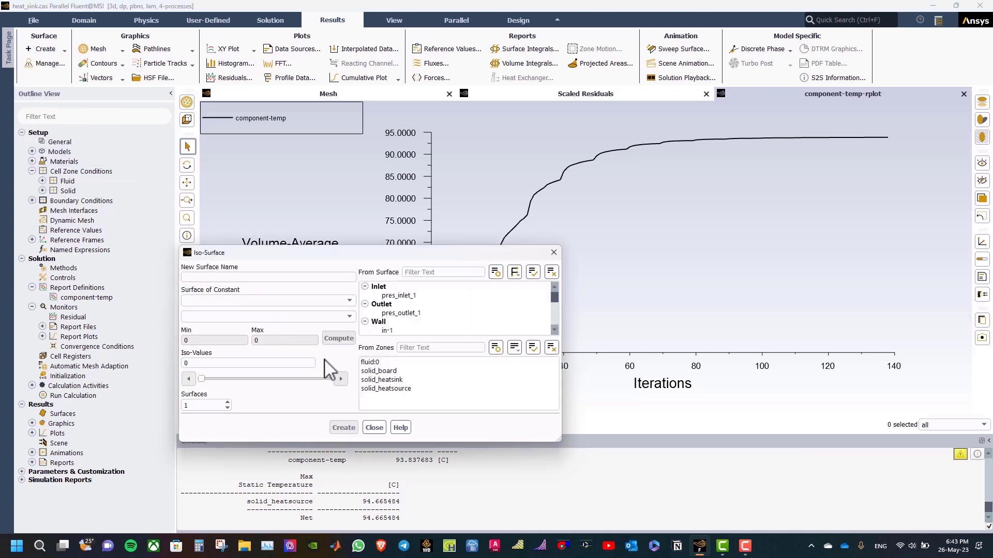
{"action": "left_click", "coordinate": [232, 301]}
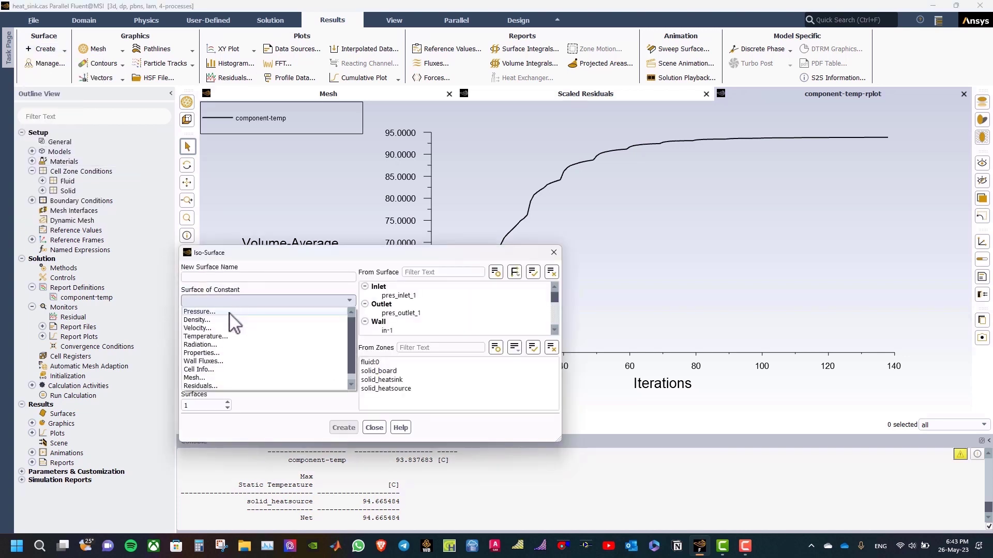
{"action": "left_click", "coordinate": [218, 378]}
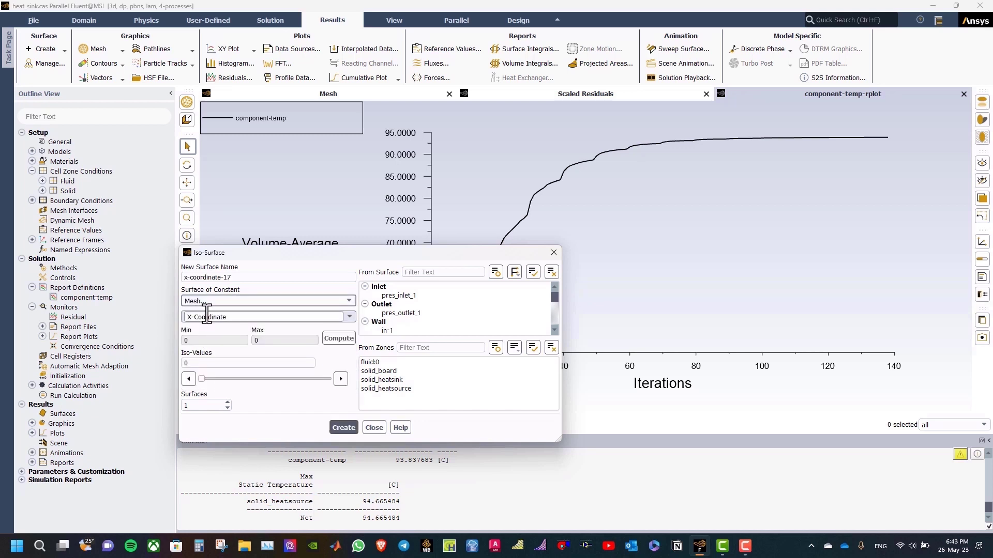
{"action": "left_click", "coordinate": [299, 255]}
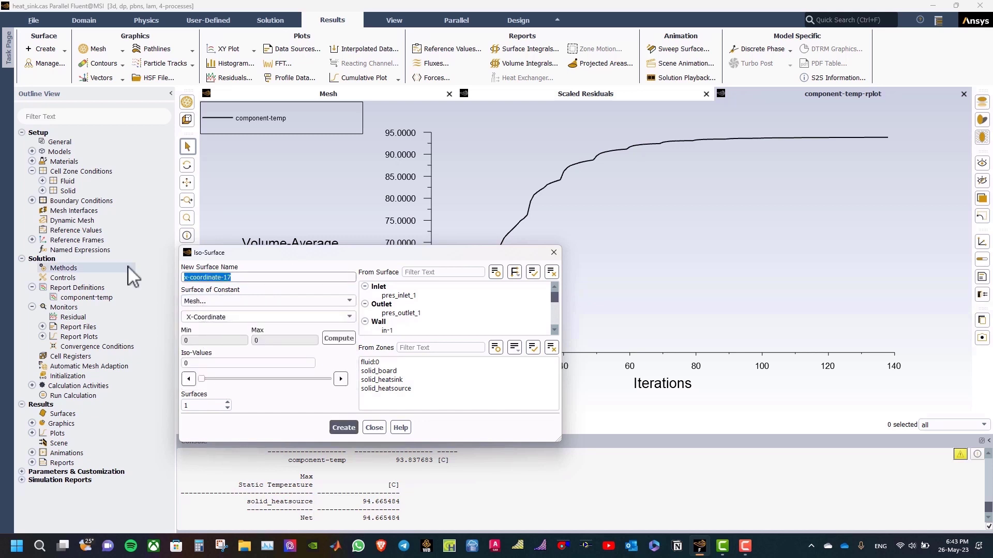
{"action": "type", "text": "x=0"}
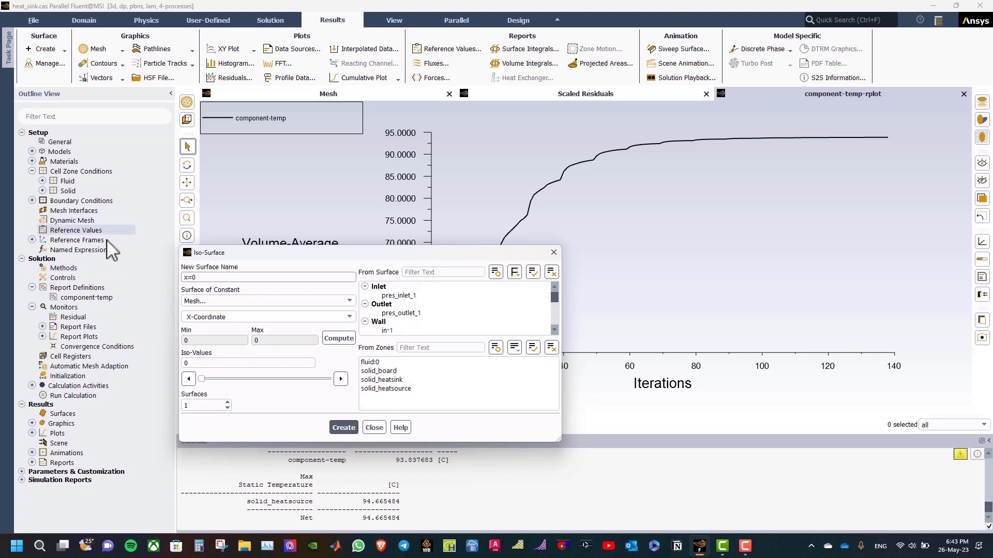
{"action": "left_click", "coordinate": [344, 428]}
{"action": "left_click", "coordinate": [374, 427]}
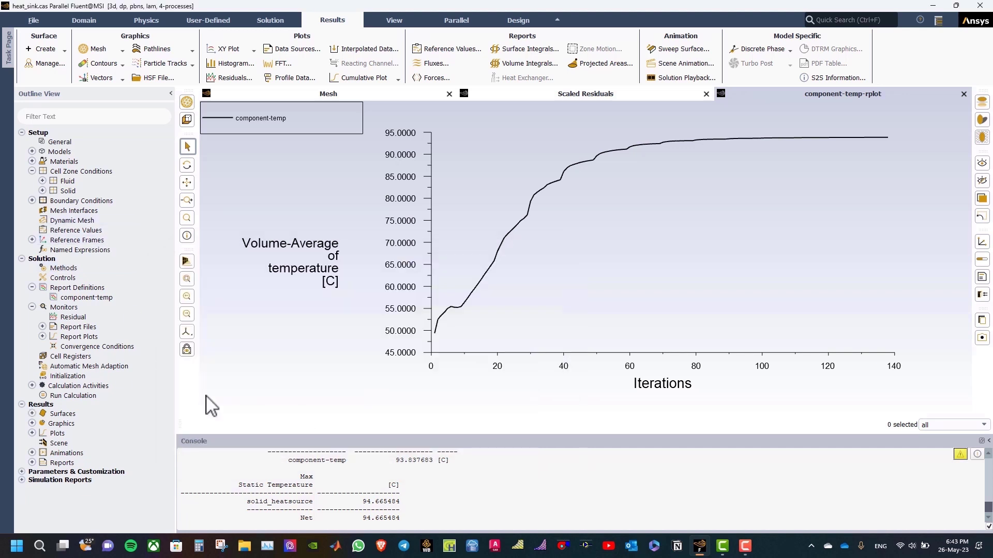
Create a new vector plot with arrow style, scale 5, on the x=0 surface and display it.
{"action": "double_click", "coordinate": [62, 425]}
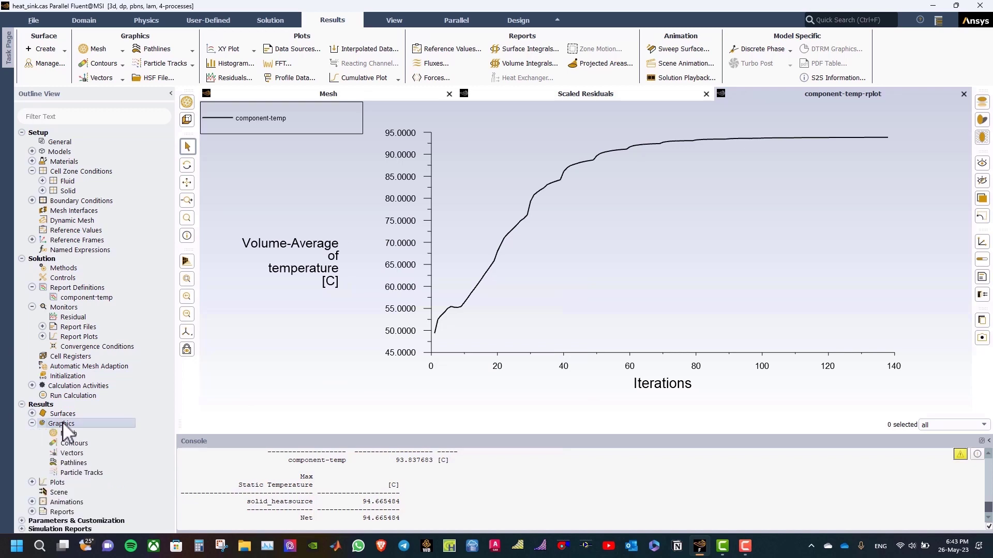
{"action": "left_click", "coordinate": [62, 443]}
{"action": "left_click", "coordinate": [107, 79]}
{"action": "left_click", "coordinate": [83, 91]}
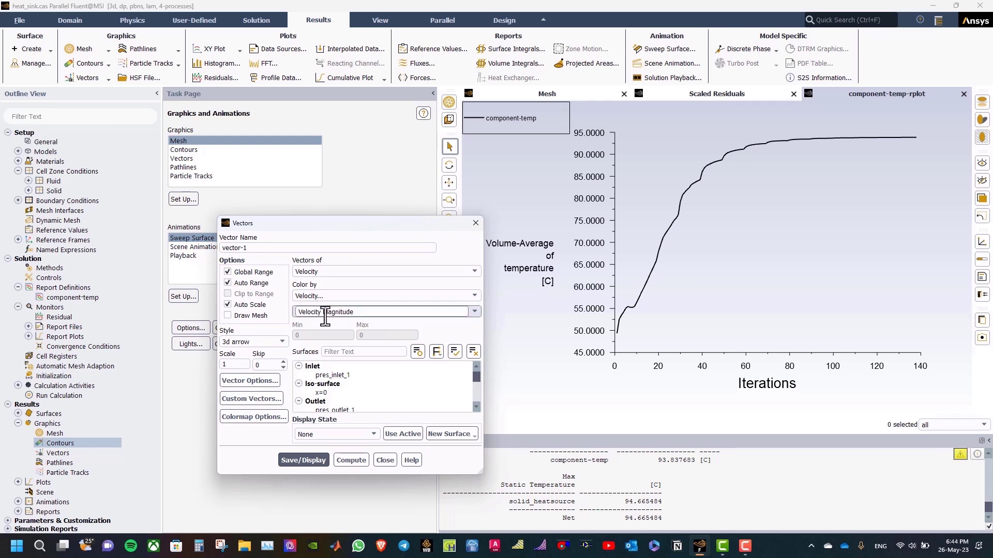
{"action": "left_click", "coordinate": [247, 343]}
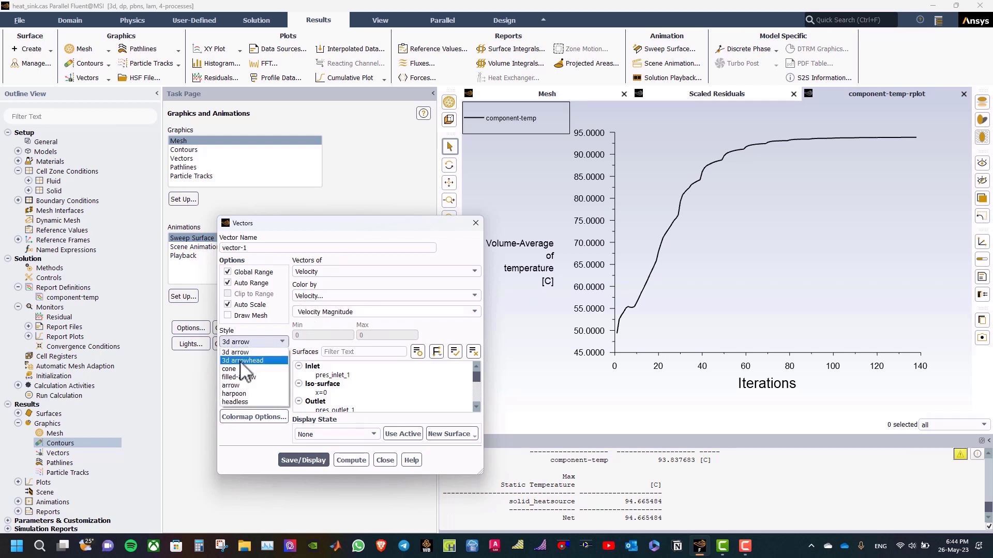
{"action": "left_click", "coordinate": [240, 386]}
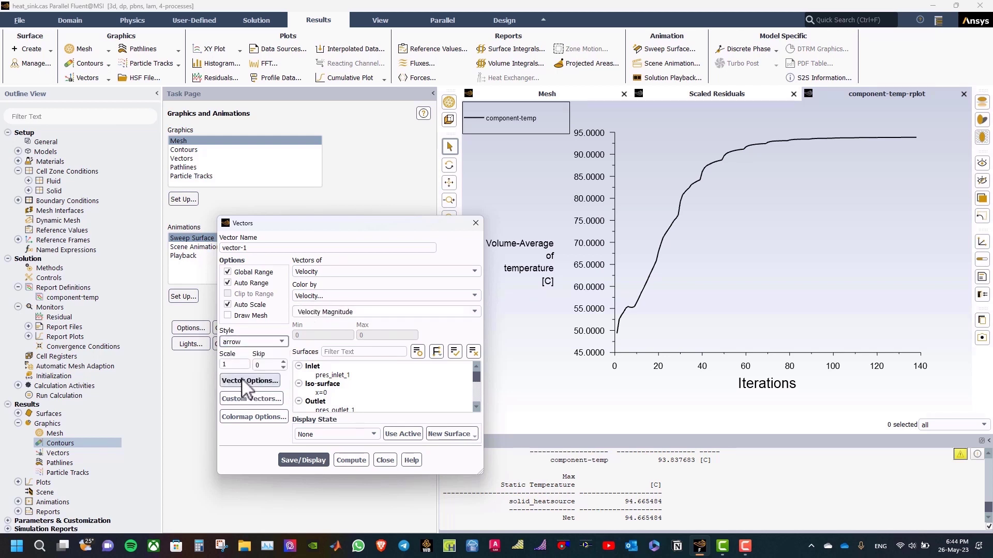
{"action": "left_click_drag", "start_coordinate": [239, 368], "coordinate": [221, 368]}
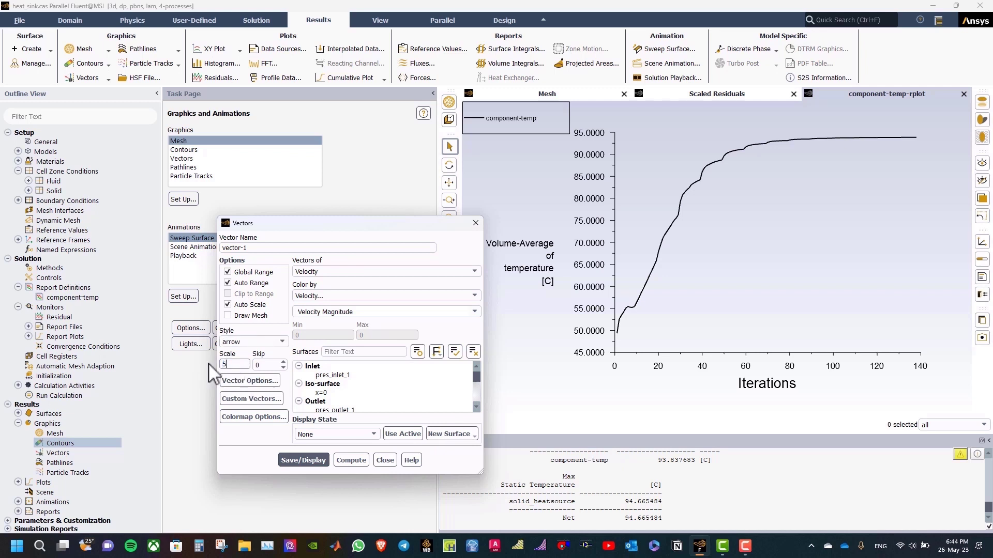
{"action": "type", "text": "5"}
{"action": "left_click", "coordinate": [331, 393]}
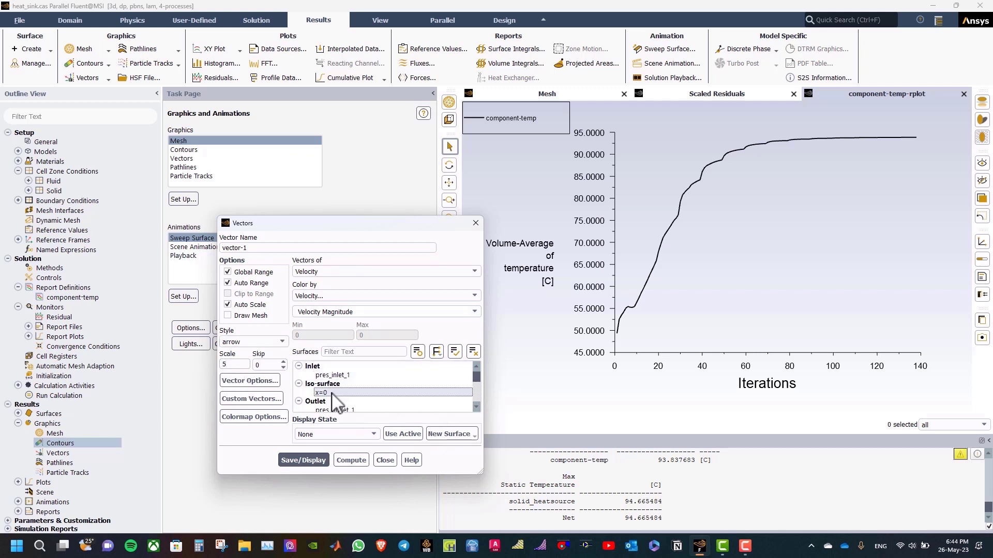
{"action": "left_click", "coordinate": [334, 392]}
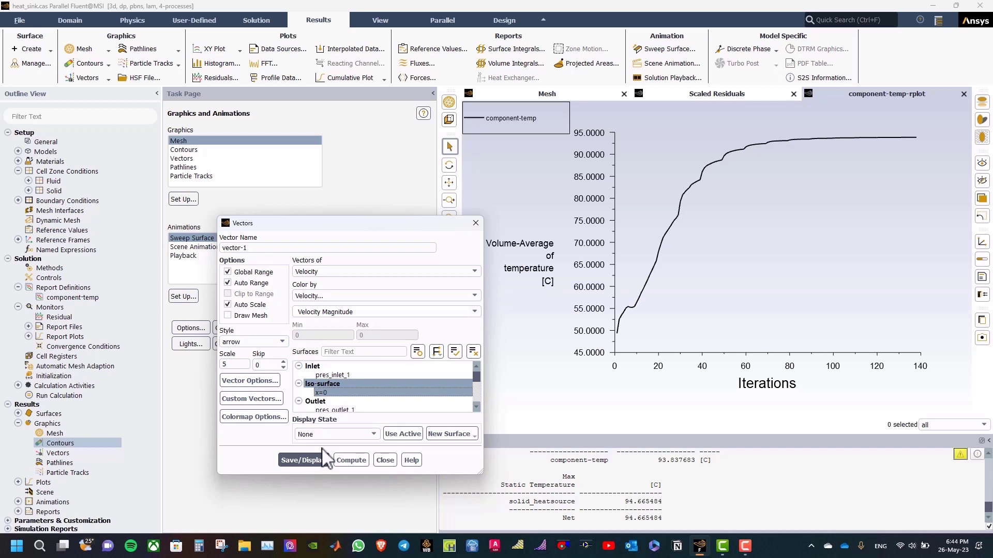
{"action": "left_click", "coordinate": [326, 458]}
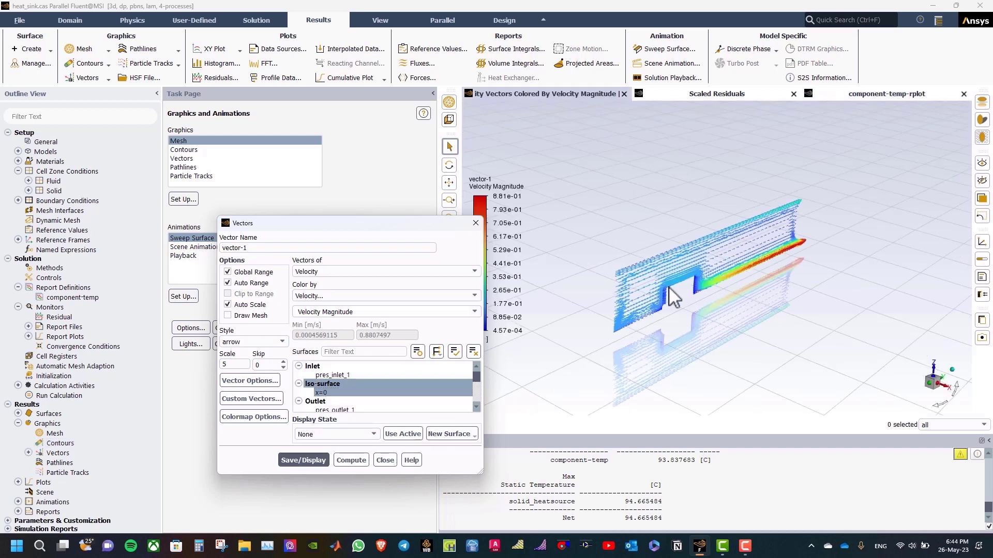
Turn on Draw Mesh, display the mesh outline, and redraw the vectors over it.
{"action": "left_click_drag", "start_coordinate": [674, 298], "coordinate": [624, 262]}
{"action": "left_click", "coordinate": [247, 315]}
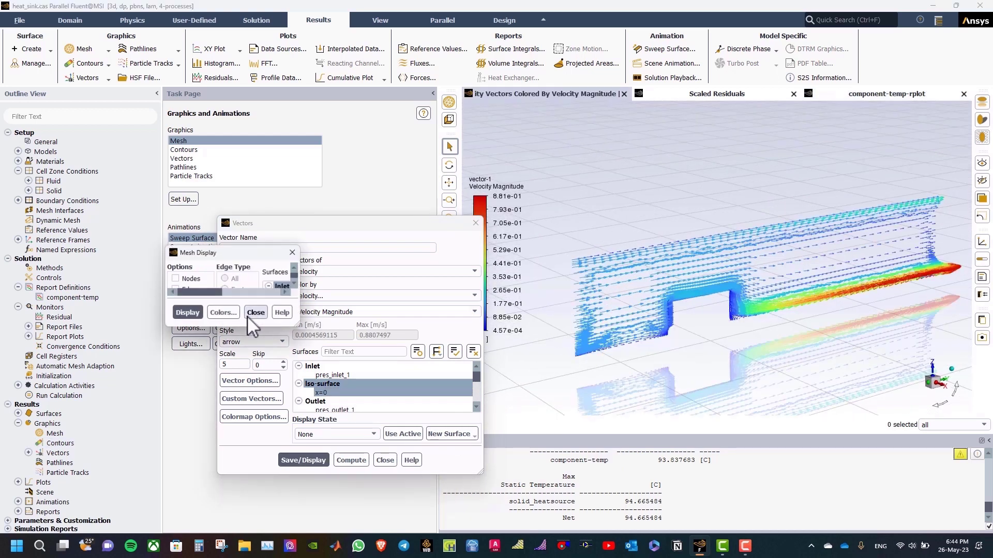
{"action": "left_click", "coordinate": [268, 401]}
{"action": "left_click", "coordinate": [383, 429]}
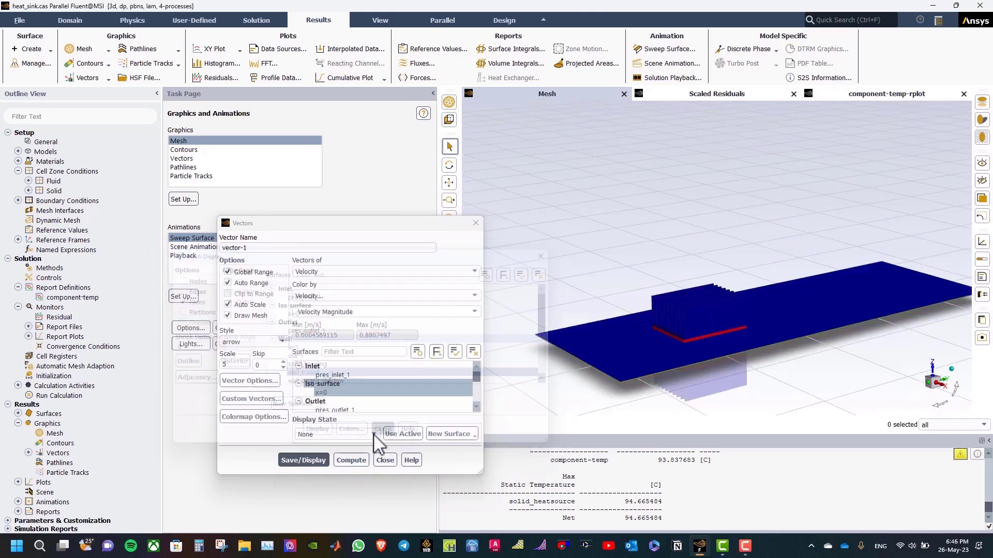
{"action": "left_click", "coordinate": [321, 460]}
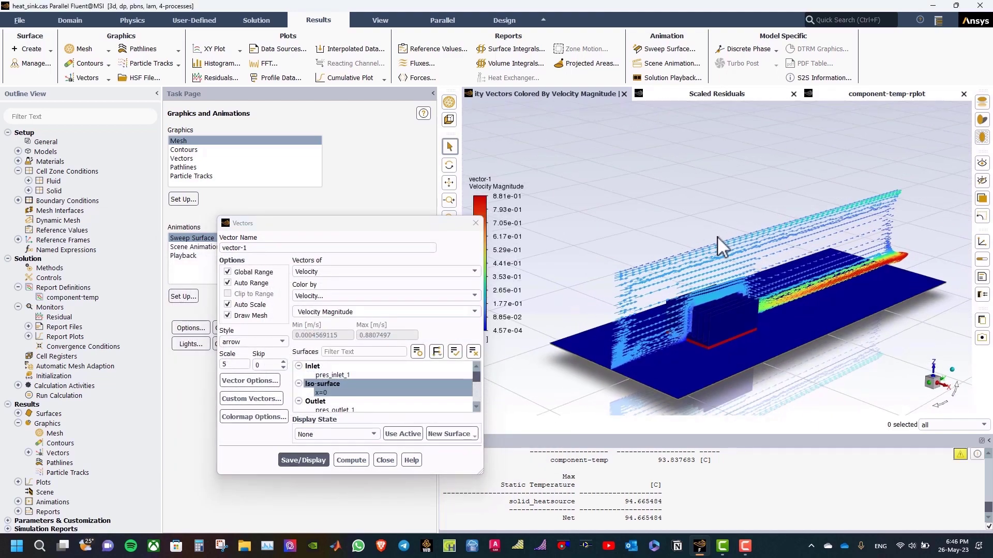
{"action": "left_click_drag", "start_coordinate": [380, 224], "coordinate": [293, 190]}
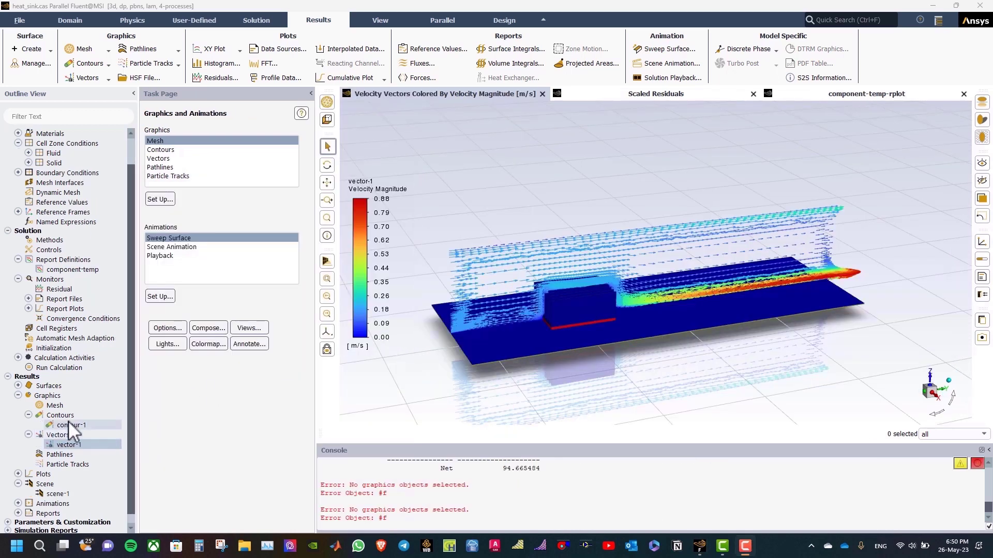
Display contour-1 static temperature contours on the board, heat sink and heat source walls.
{"action": "double_click", "coordinate": [70, 425]}
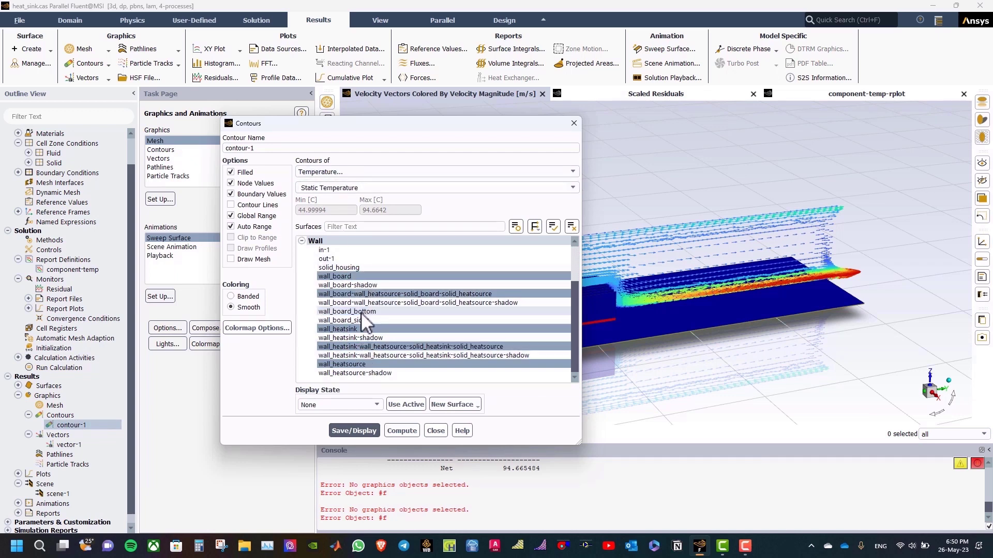
{"action": "left_click", "coordinate": [355, 430]}
{"action": "left_click", "coordinate": [437, 431]}
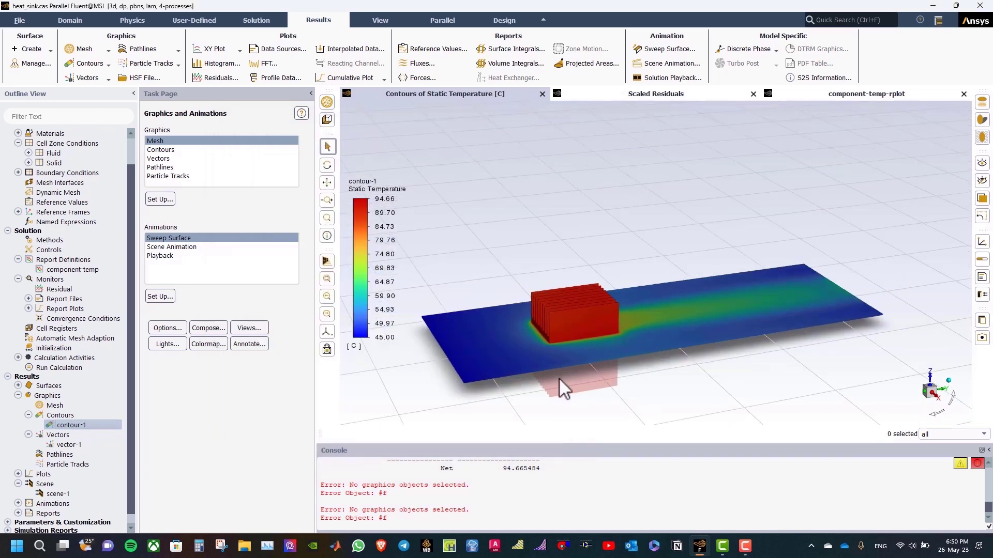
{"action": "left_click_drag", "start_coordinate": [559, 379], "coordinate": [549, 346]}
Display scene-1 combining the vector-1 velocity vectors and contour-1 temperature contours.
{"action": "scroll", "coordinate": [549, 346], "scroll_direction": "up", "scroll_amount": 3}
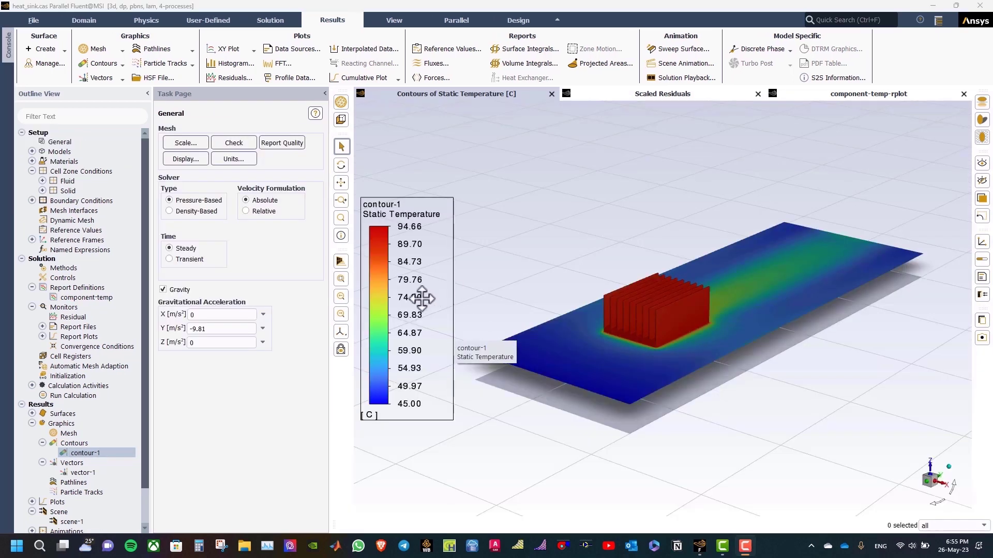
{"action": "scroll", "coordinate": [119, 431], "scroll_direction": "down", "scroll_amount": 1}
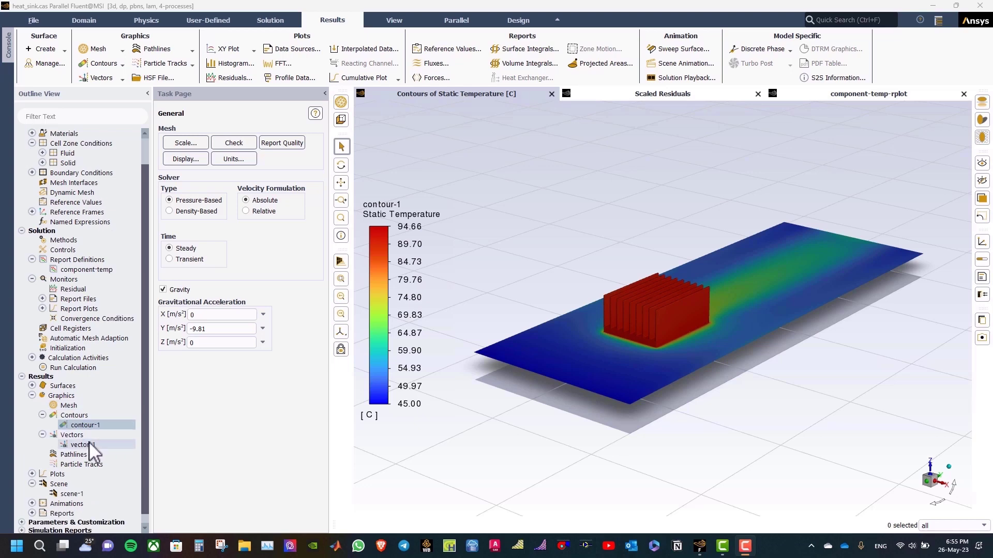
{"action": "scroll", "coordinate": [86, 449], "scroll_direction": "down", "scroll_amount": 1}
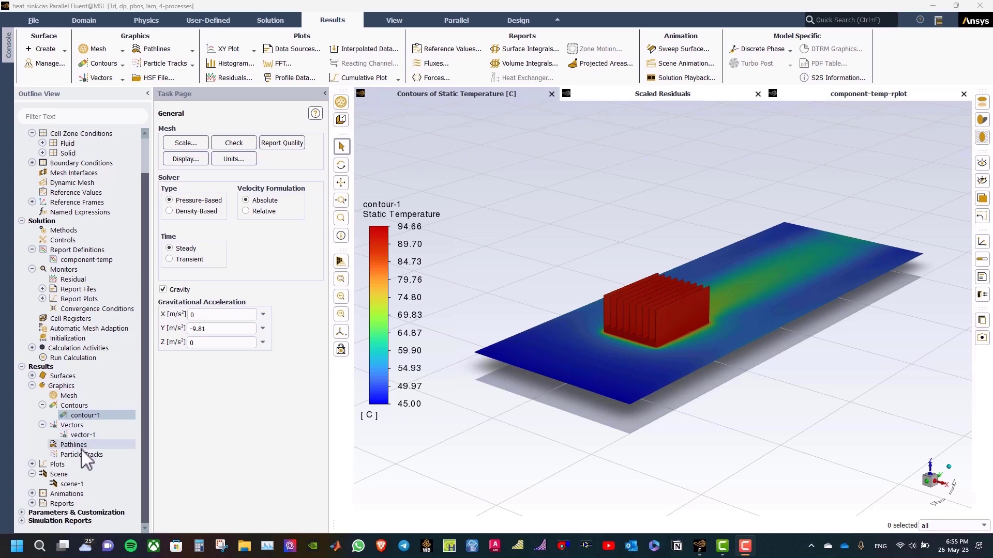
{"action": "double_click", "coordinate": [68, 484]}
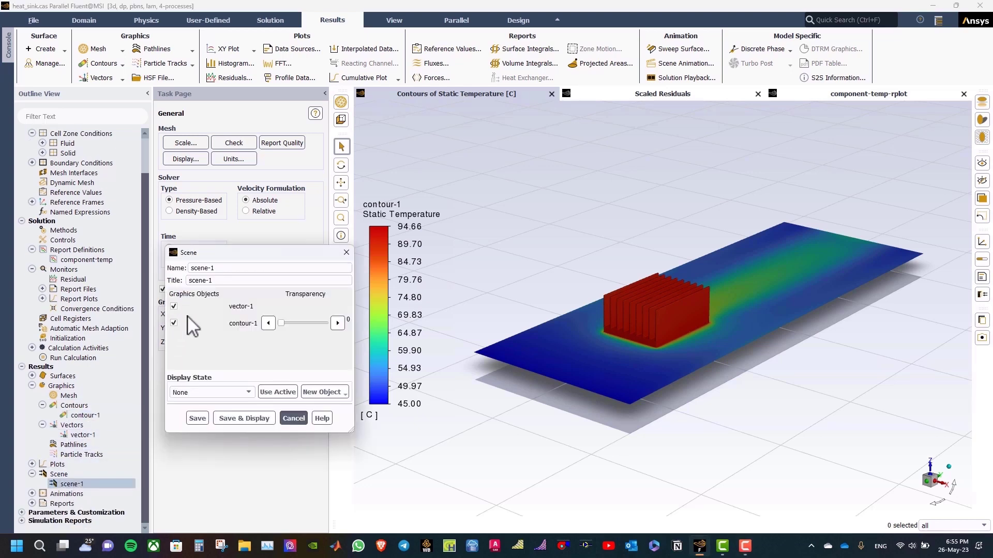
{"action": "left_click", "coordinate": [234, 418]}
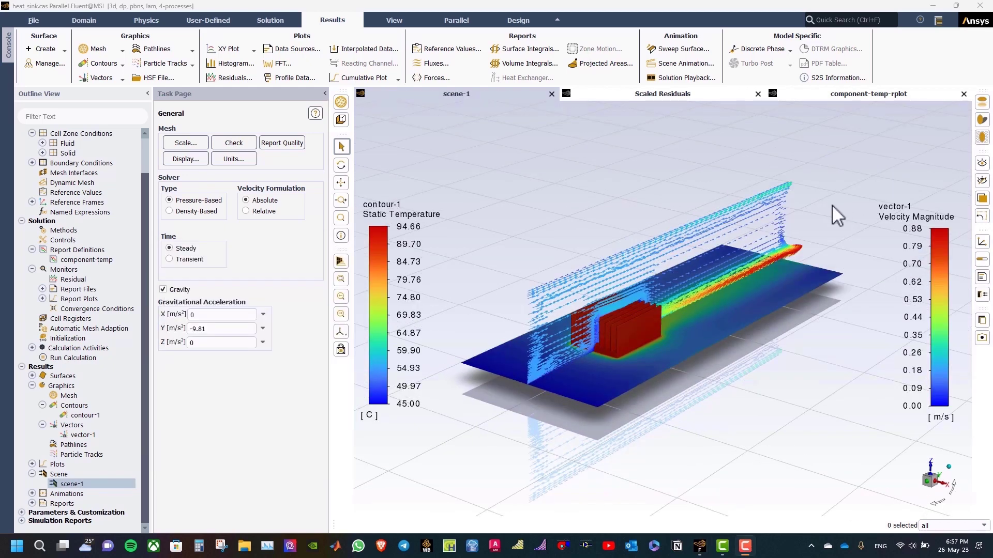